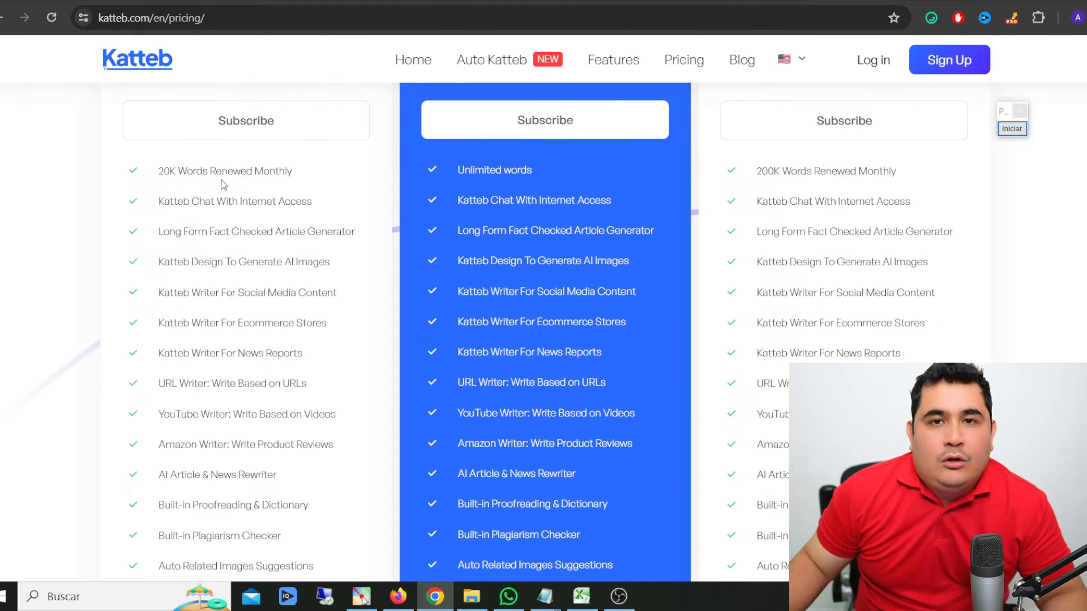
- Examine the Beginners plan's features covering article generation, AI images, social media, ecommerce and URL-based writing
{"action": "left_click_drag", "start_coordinate": [170, 231], "coordinate": [303, 244]}
{"action": "left_click_drag", "start_coordinate": [237, 263], "coordinate": [330, 266]}
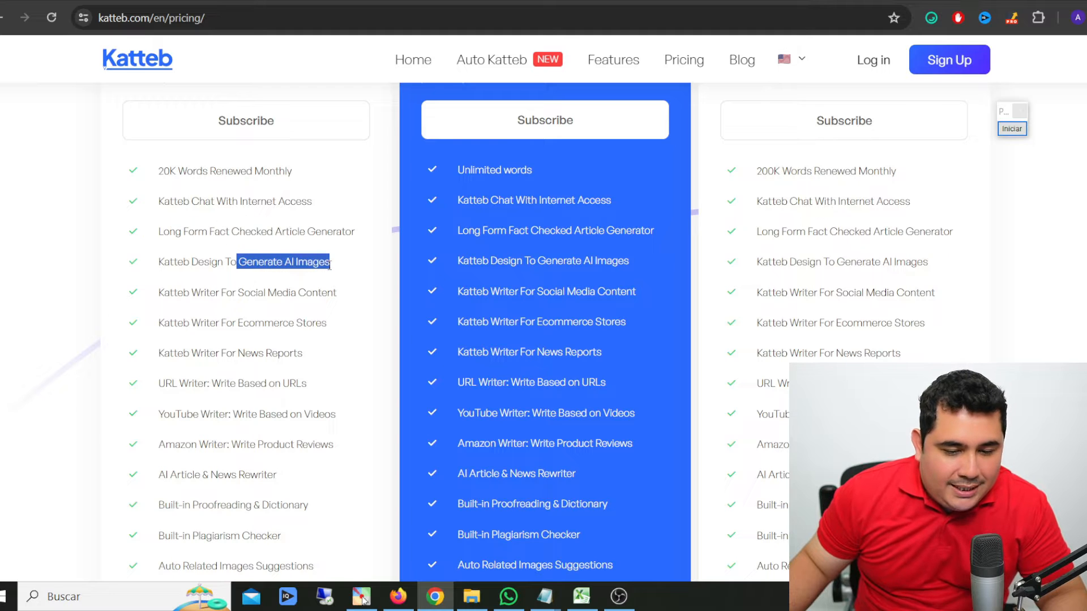
{"action": "left_click_drag", "start_coordinate": [240, 231], "coordinate": [347, 232]}
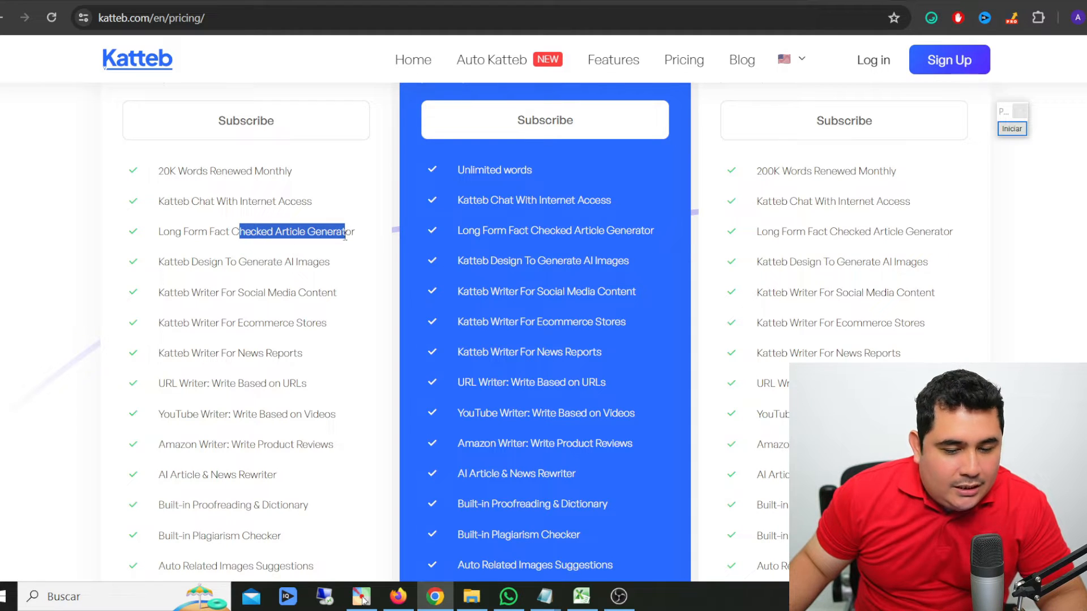
{"action": "scroll", "coordinate": [345, 236], "scroll_direction": "down", "scroll_amount": 2}
{"action": "left_click_drag", "start_coordinate": [207, 194], "coordinate": [314, 193]}
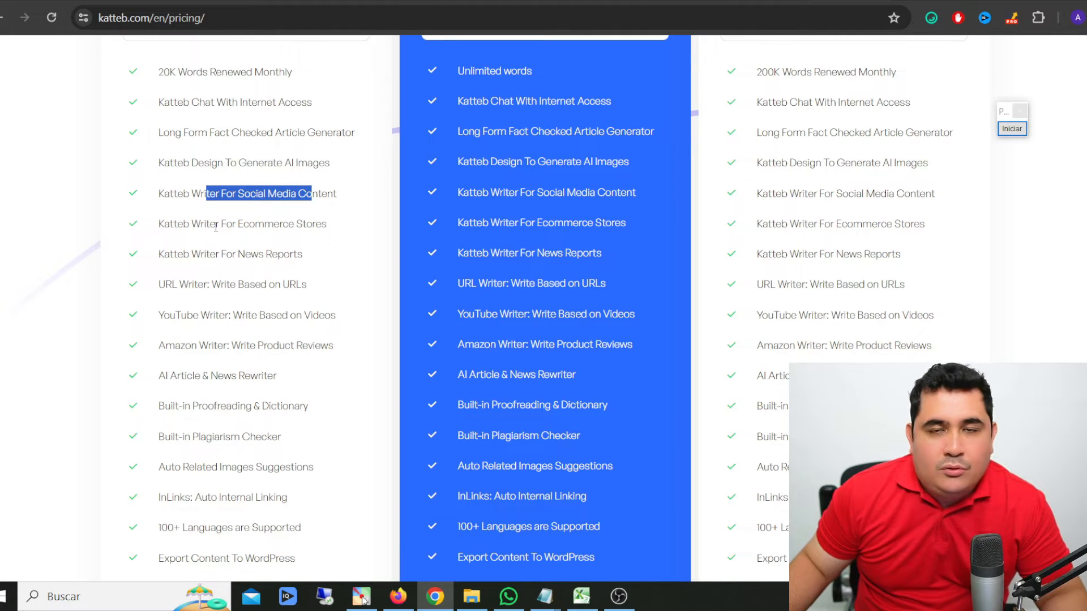
{"action": "left_click_drag", "start_coordinate": [207, 224], "coordinate": [288, 224]}
{"action": "left_click_drag", "start_coordinate": [188, 284], "coordinate": [301, 284]}
- Examine the Beginners plan's remaining features, including YouTube and Amazon writers, supported languages and export options
{"action": "scroll", "coordinate": [247, 214], "scroll_direction": "down", "scroll_amount": 2}
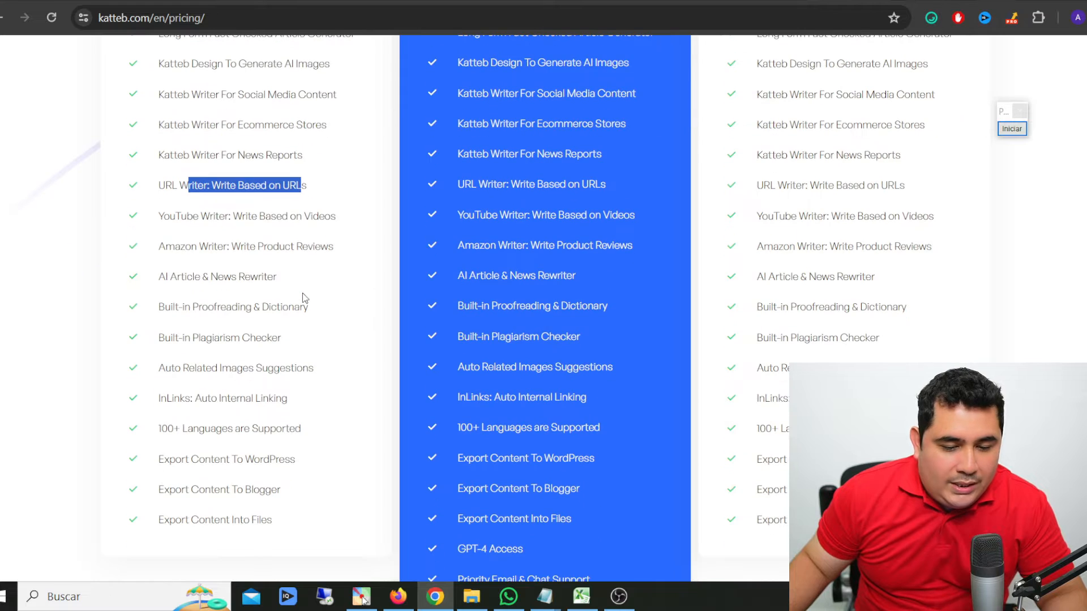
{"action": "left_click_drag", "start_coordinate": [247, 216], "coordinate": [342, 220]}
{"action": "left_click_drag", "start_coordinate": [217, 247], "coordinate": [333, 249]}
{"action": "scroll", "coordinate": [263, 277], "scroll_direction": "down", "scroll_amount": 2}
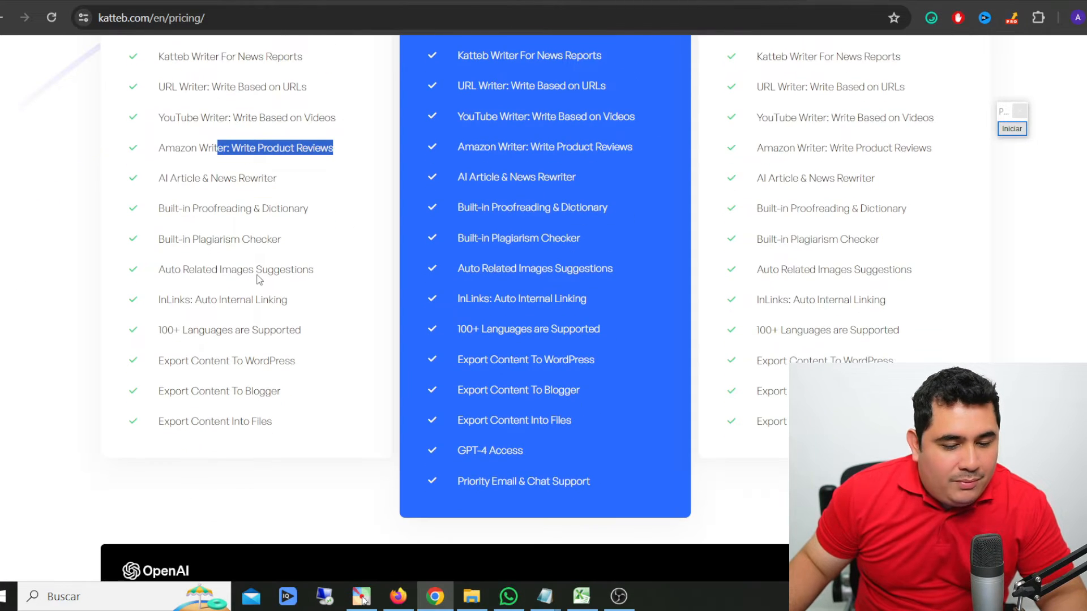
{"action": "left_click_drag", "start_coordinate": [209, 421], "coordinate": [260, 391]}
{"action": "left_click_drag", "start_coordinate": [215, 360], "coordinate": [245, 361]}
{"action": "left_click_drag", "start_coordinate": [205, 331], "coordinate": [252, 330]}
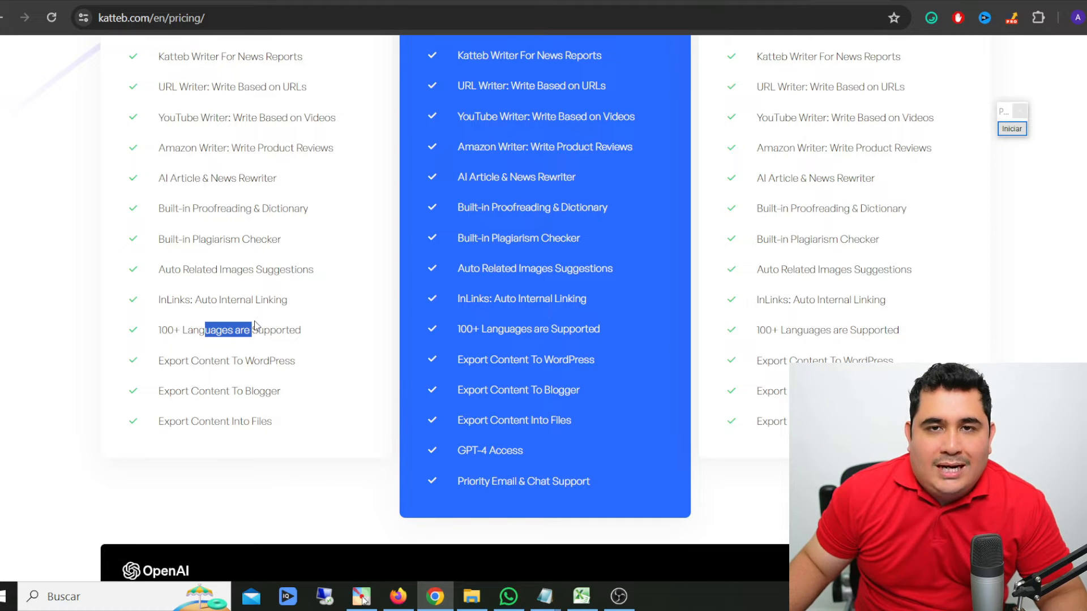
- Compare the monthly prices of the Beginners, Unlimited and Professionals plans
{"action": "scroll", "coordinate": [254, 326], "scroll_direction": "up", "scroll_amount": 6}
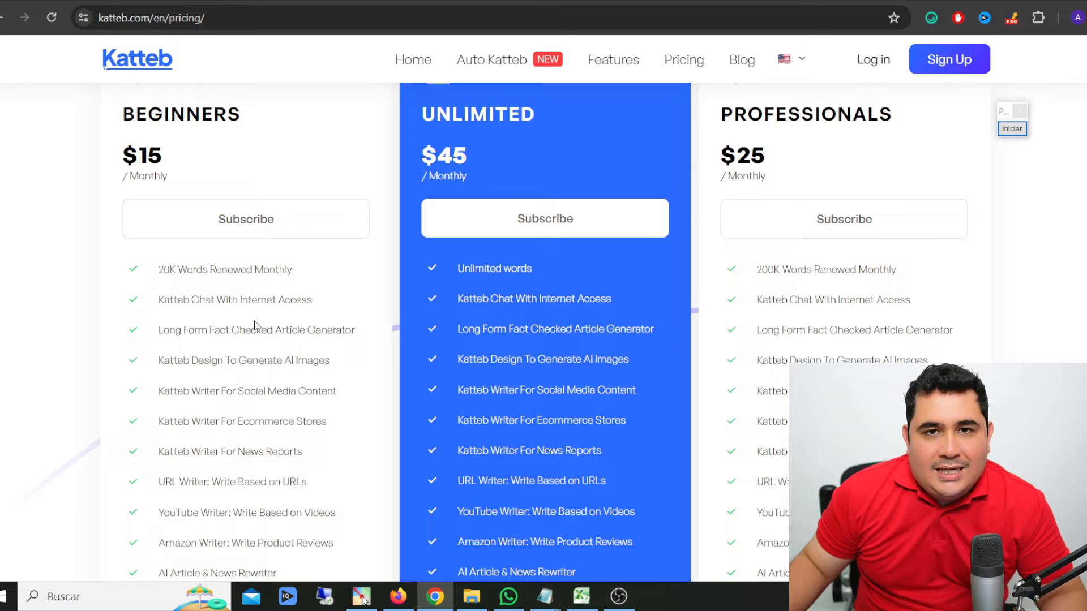
{"action": "scroll", "coordinate": [255, 326], "scroll_direction": "up", "scroll_amount": 3}
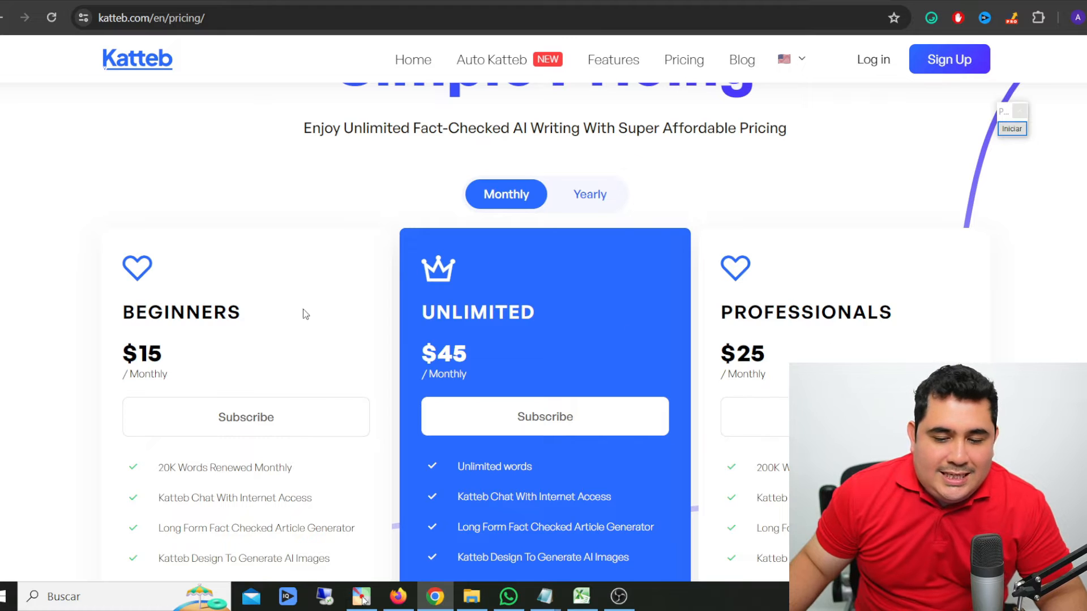
{"action": "left_click_drag", "start_coordinate": [121, 312], "coordinate": [275, 312]}
{"action": "left_click", "coordinate": [159, 352]}
{"action": "double_click", "coordinate": [159, 352]}
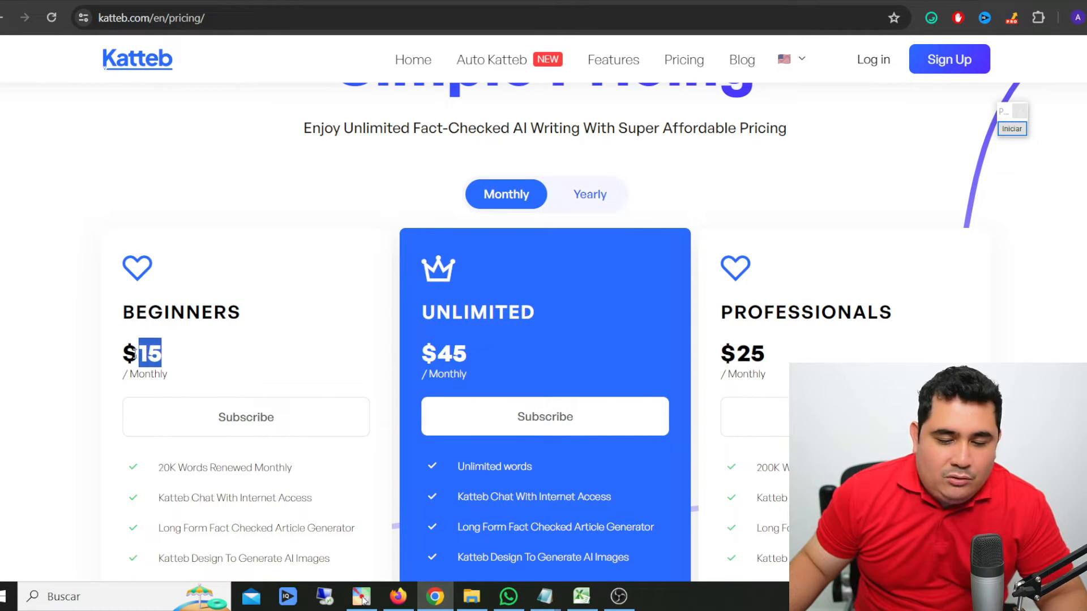
{"action": "left_click_drag", "start_coordinate": [469, 355], "coordinate": [421, 357]}
{"action": "left_click_drag", "start_coordinate": [767, 355], "coordinate": [718, 354]}
{"action": "left_click", "coordinate": [283, 272]}
{"action": "scroll", "coordinate": [222, 277], "scroll_direction": "down", "scroll_amount": 2}
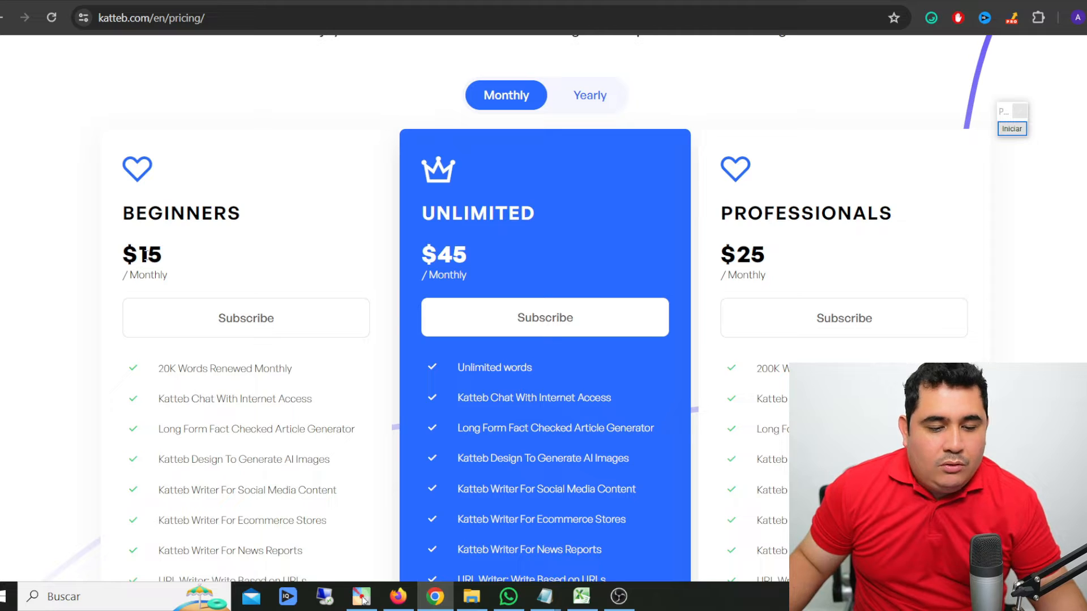
{"action": "left_click_drag", "start_coordinate": [144, 255], "coordinate": [209, 250]}
{"action": "left_click", "coordinate": [209, 250]}
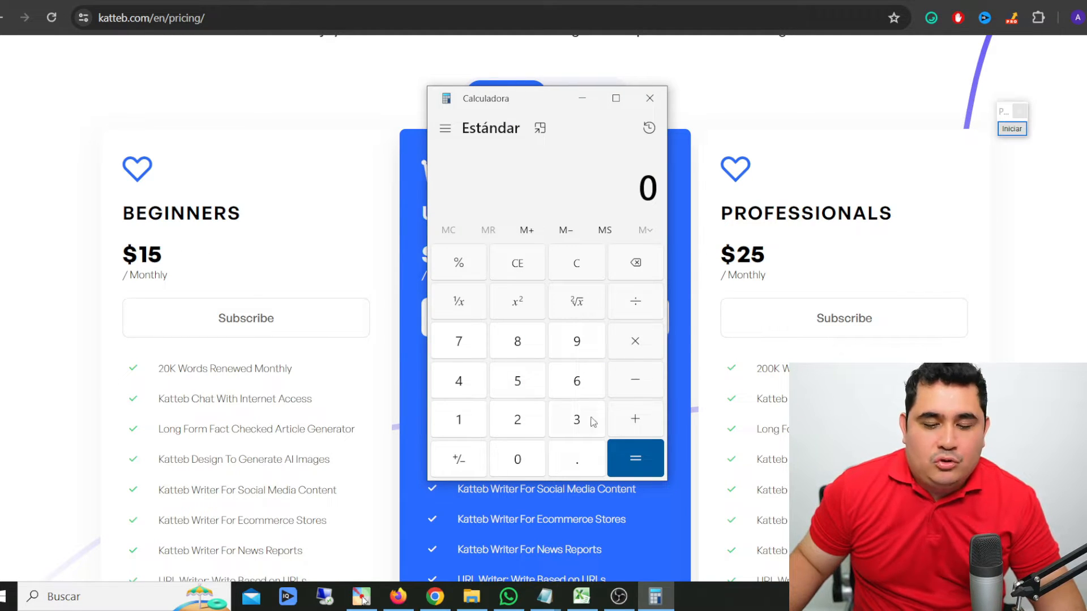
- Calculate 15 × 100 in Calculator
{"action": "left_click", "coordinate": [469, 414]}
{"action": "left_click", "coordinate": [508, 387]}
{"action": "left_click", "coordinate": [645, 351]}
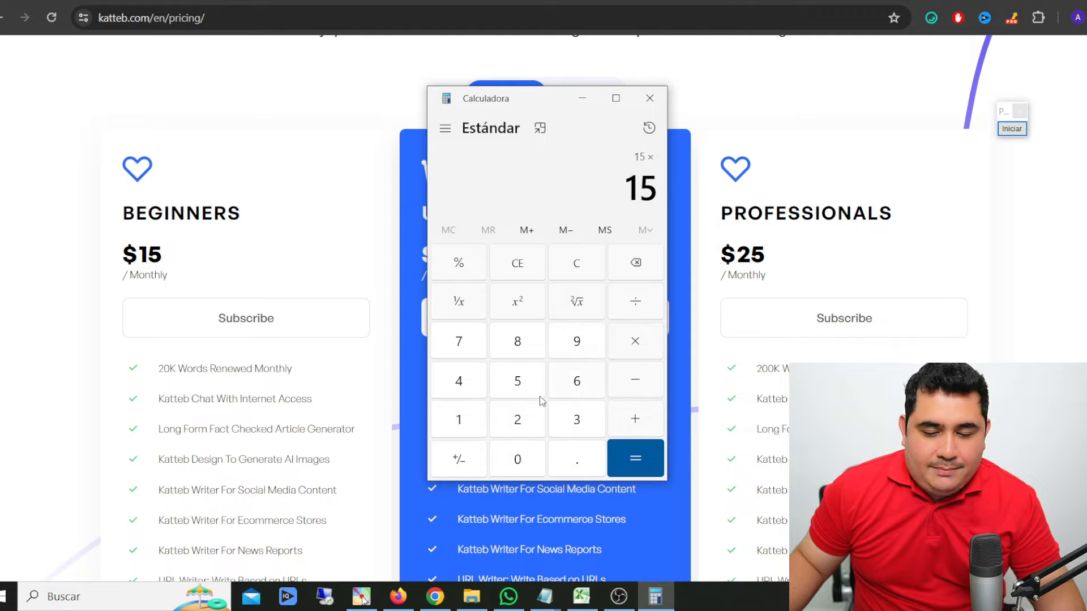
{"action": "left_click", "coordinate": [473, 436]}
{"action": "left_click", "coordinate": [516, 459]}
{"action": "left_click", "coordinate": [516, 460]}
{"action": "left_click", "coordinate": [635, 458]}
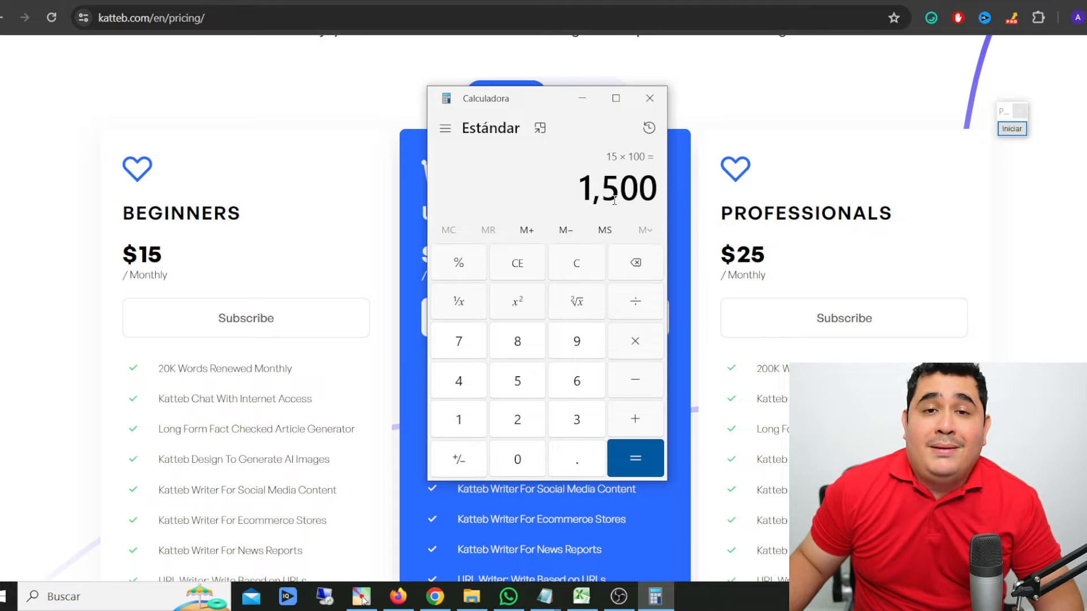
- Clear the previous calculation, compute 500 × 15 and close Calculator
{"action": "left_click", "coordinate": [577, 264]}
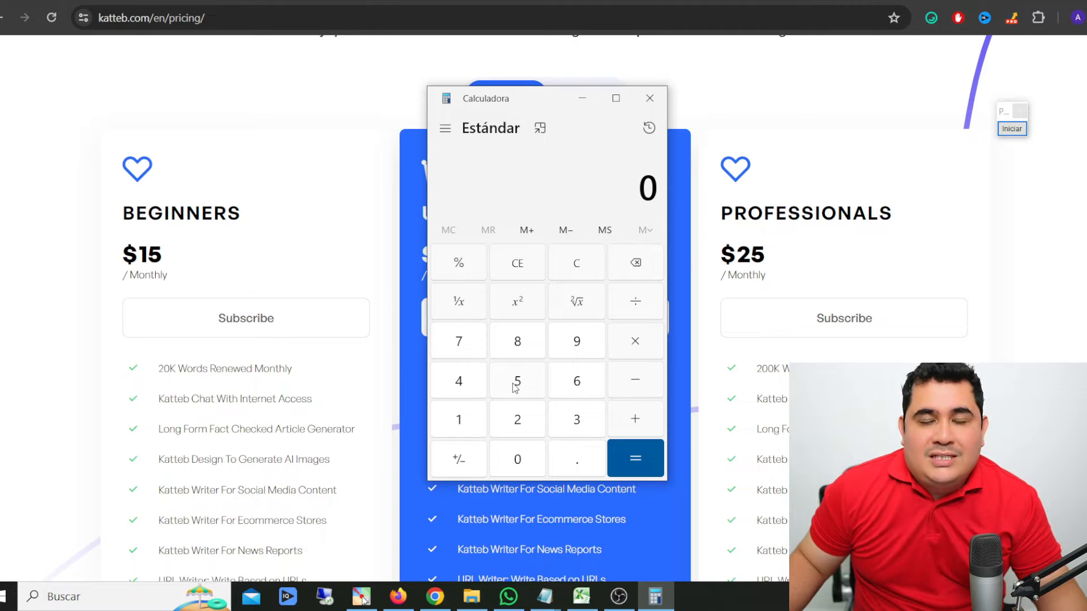
{"action": "left_click", "coordinate": [515, 388]}
{"action": "left_click", "coordinate": [517, 459]}
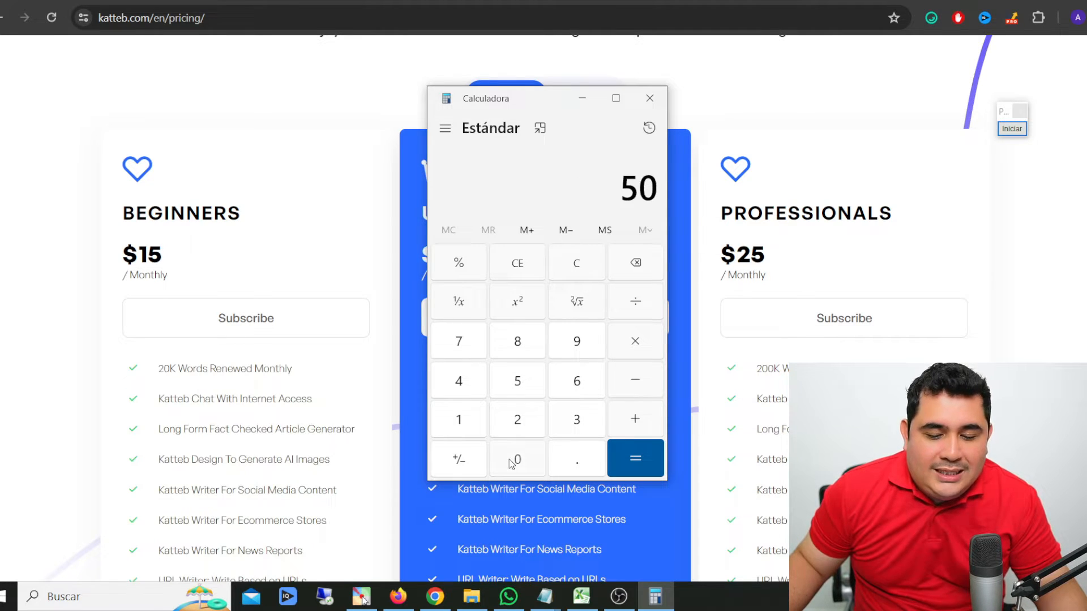
{"action": "left_click", "coordinate": [517, 460]}
{"action": "left_click", "coordinate": [637, 344]}
{"action": "left_click", "coordinate": [462, 421]}
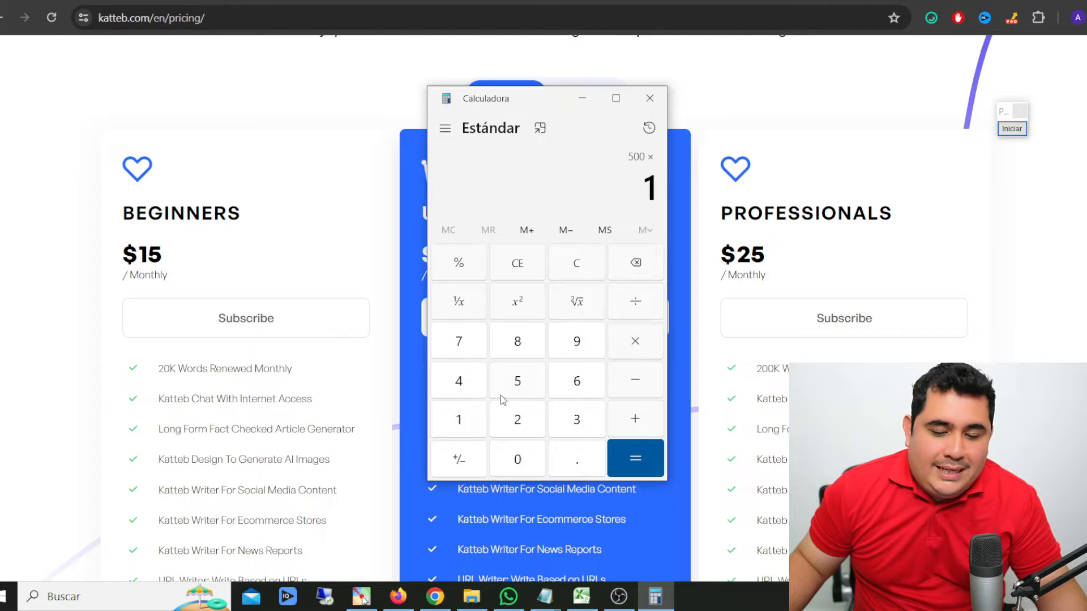
{"action": "left_click", "coordinate": [512, 389]}
{"action": "left_click", "coordinate": [629, 451]}
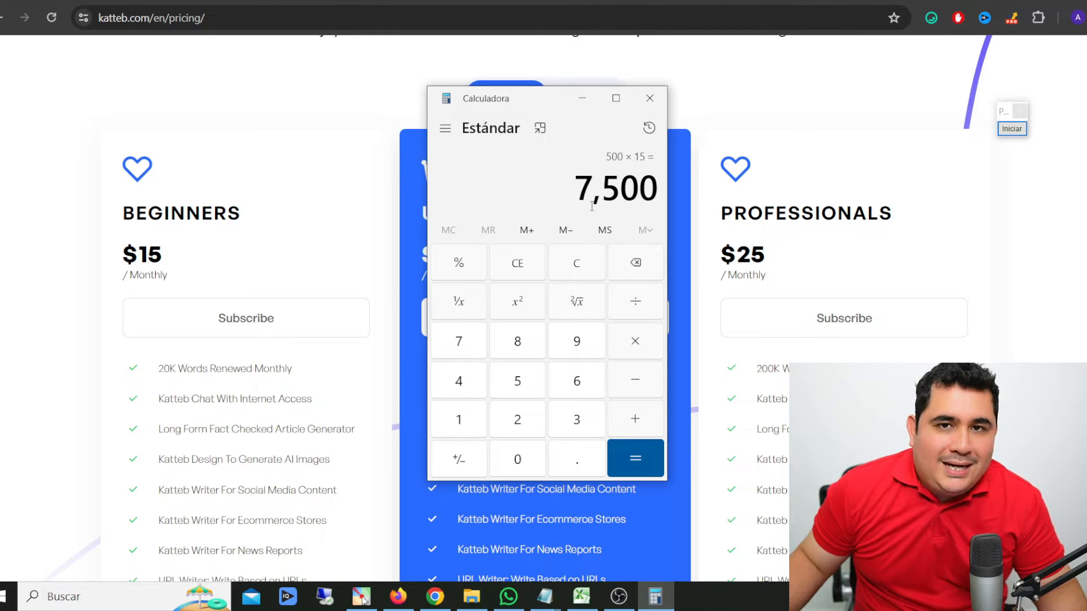
{"action": "left_click", "coordinate": [650, 98]}
- Switch to the nichesss.com page and review its AI writing tools and long-form editor section
{"action": "scroll", "coordinate": [527, 300], "scroll_direction": "up", "scroll_amount": 5}
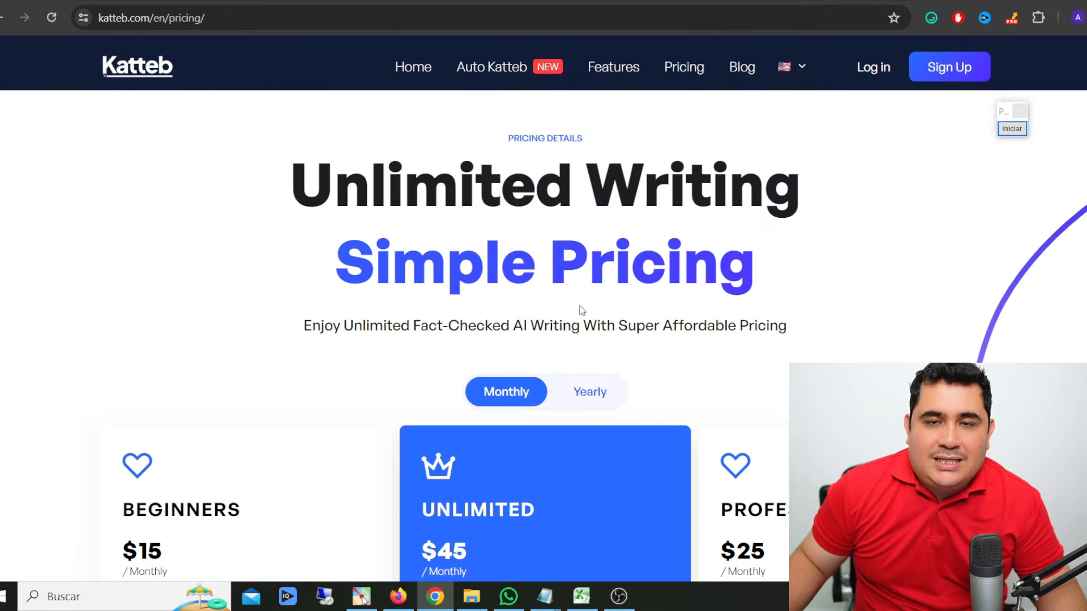
{"action": "left_click", "coordinate": [192, 1]}
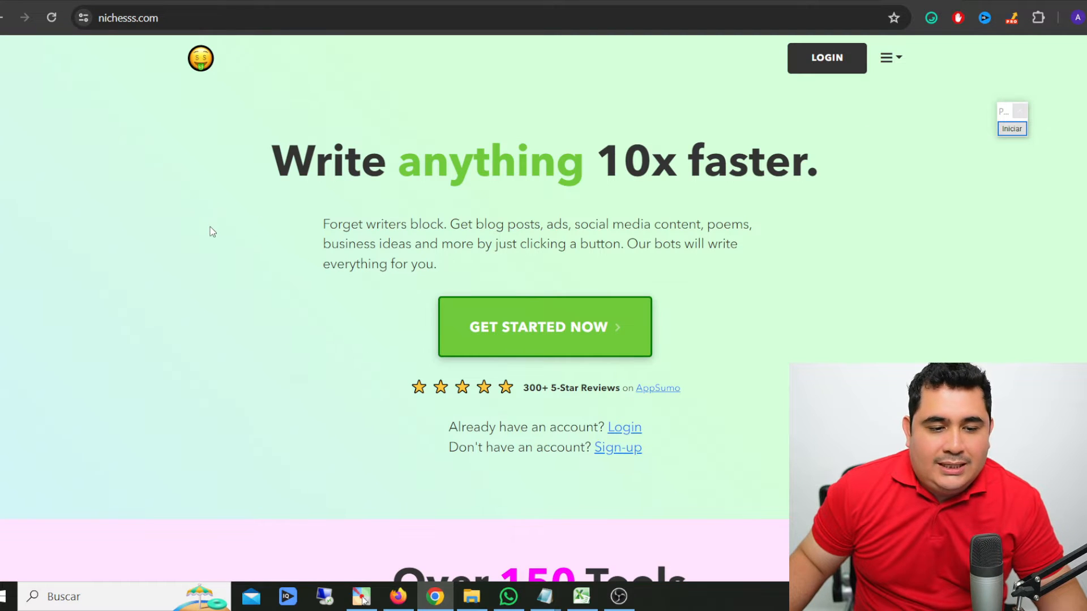
{"action": "scroll", "coordinate": [212, 232], "scroll_direction": "down", "scroll_amount": 2}
{"action": "scroll", "coordinate": [211, 231], "scroll_direction": "down", "scroll_amount": 12}
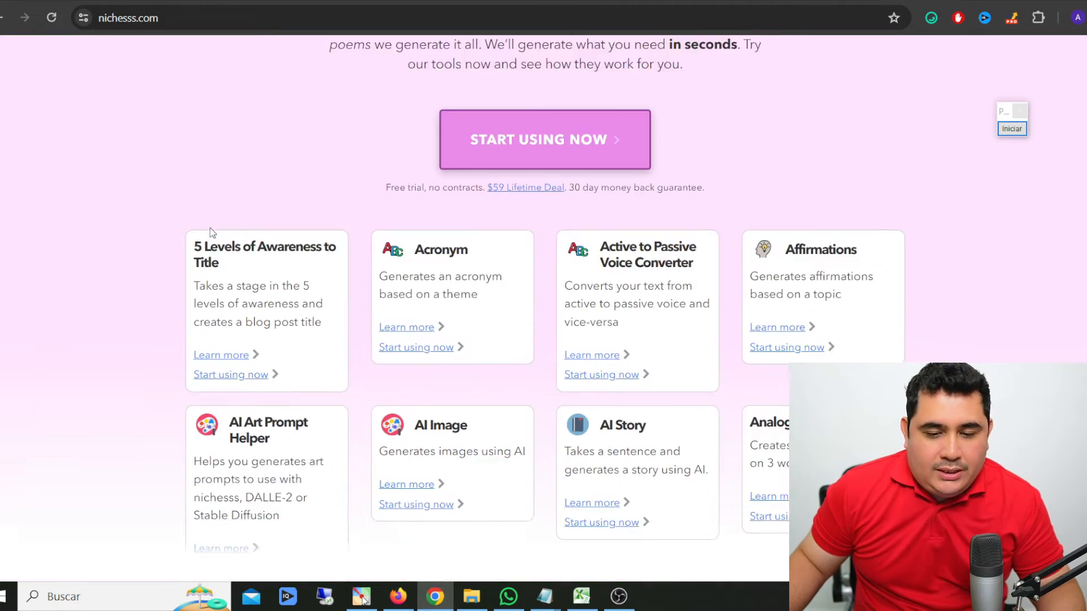
{"action": "scroll", "coordinate": [100, 231], "scroll_direction": "down", "scroll_amount": 12}
{"action": "scroll", "coordinate": [105, 233], "scroll_direction": "up", "scroll_amount": 13}
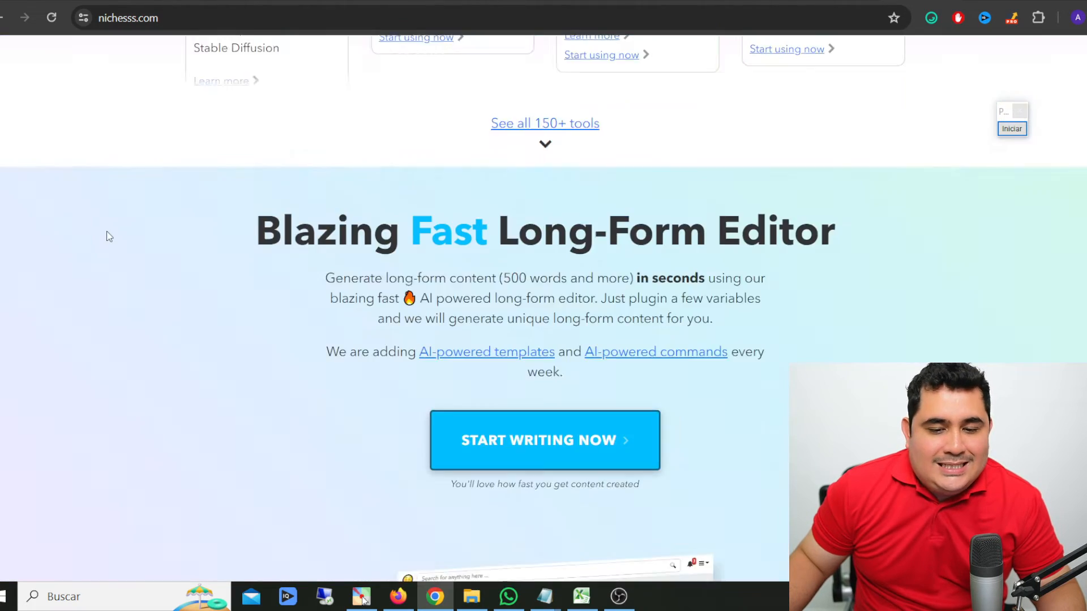
{"action": "scroll", "coordinate": [423, 233], "scroll_direction": "up", "scroll_amount": 5}
{"action": "scroll", "coordinate": [199, 249], "scroll_direction": "down", "scroll_amount": 3}
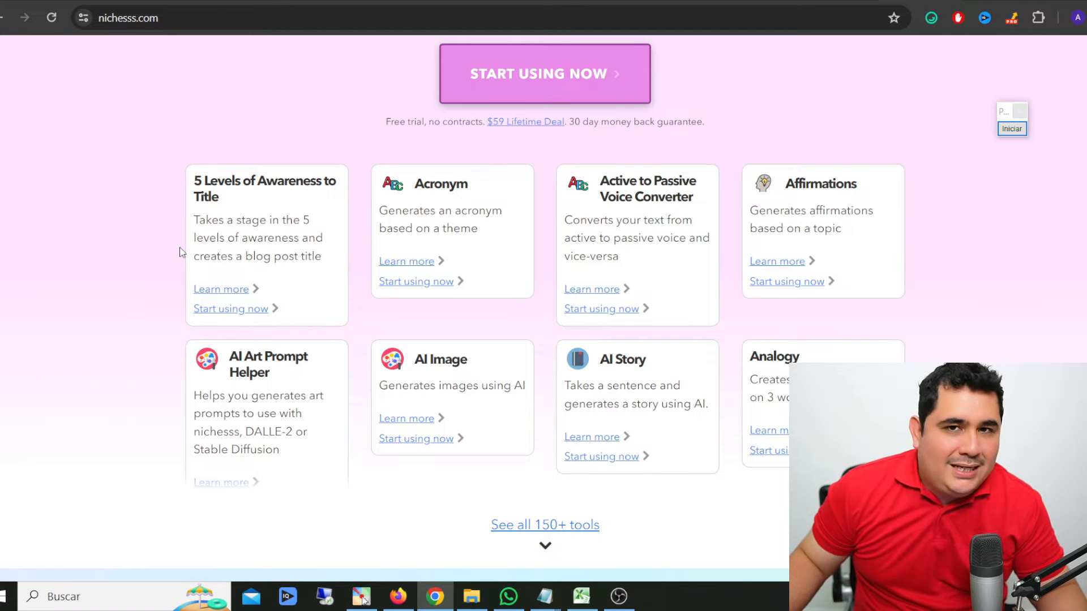
{"action": "scroll", "coordinate": [181, 252], "scroll_direction": "up", "scroll_amount": 10}
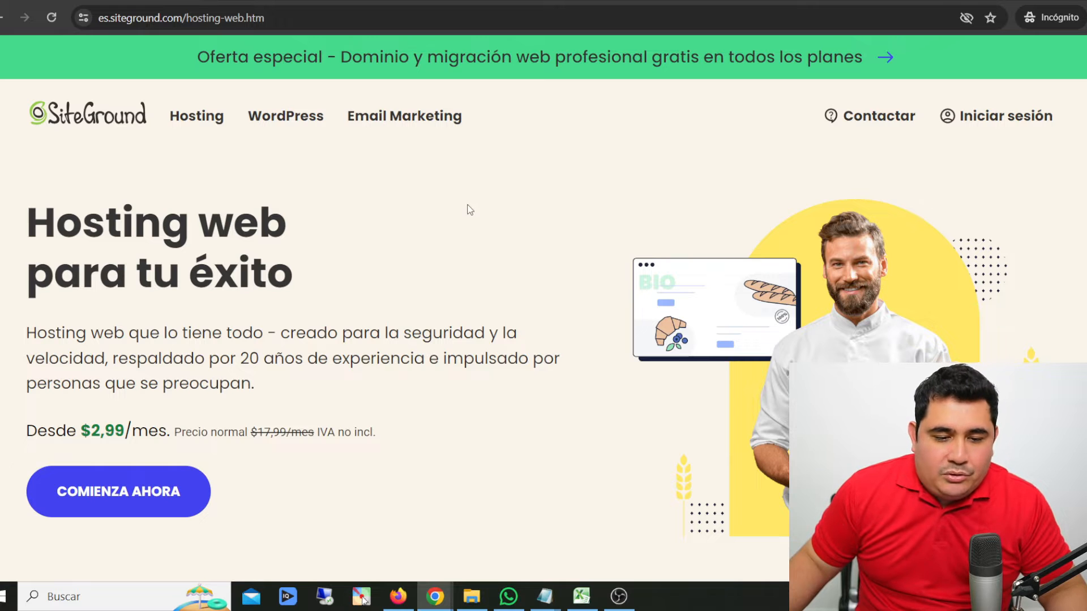
- Review the SiteGround web hosting plans and sign up for the StartUp plan
{"action": "scroll", "coordinate": [463, 181], "scroll_direction": "down", "scroll_amount": 15}
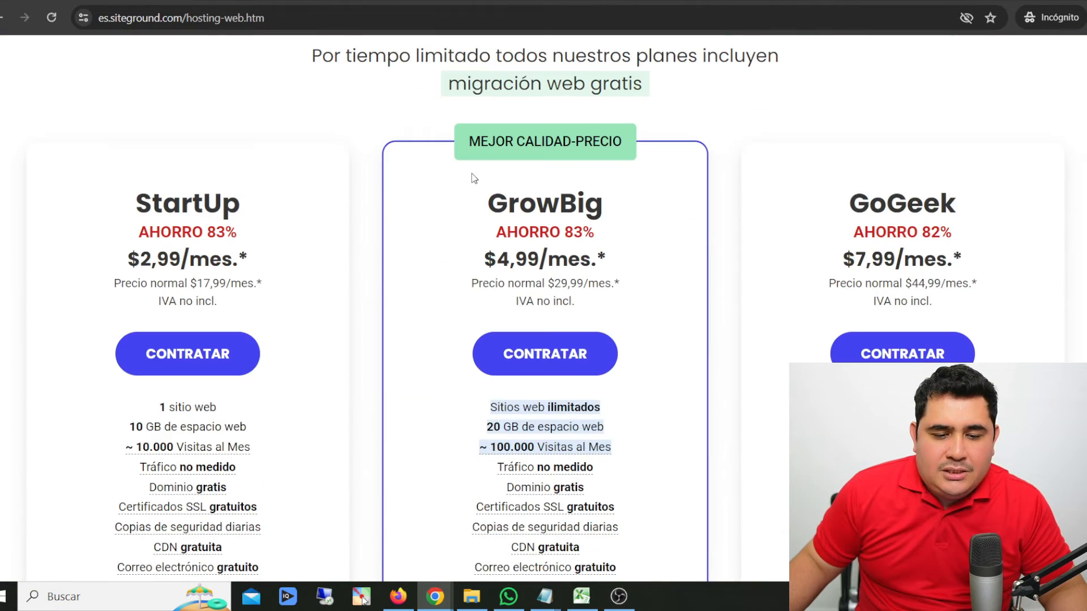
{"action": "scroll", "coordinate": [471, 177], "scroll_direction": "up", "scroll_amount": 2}
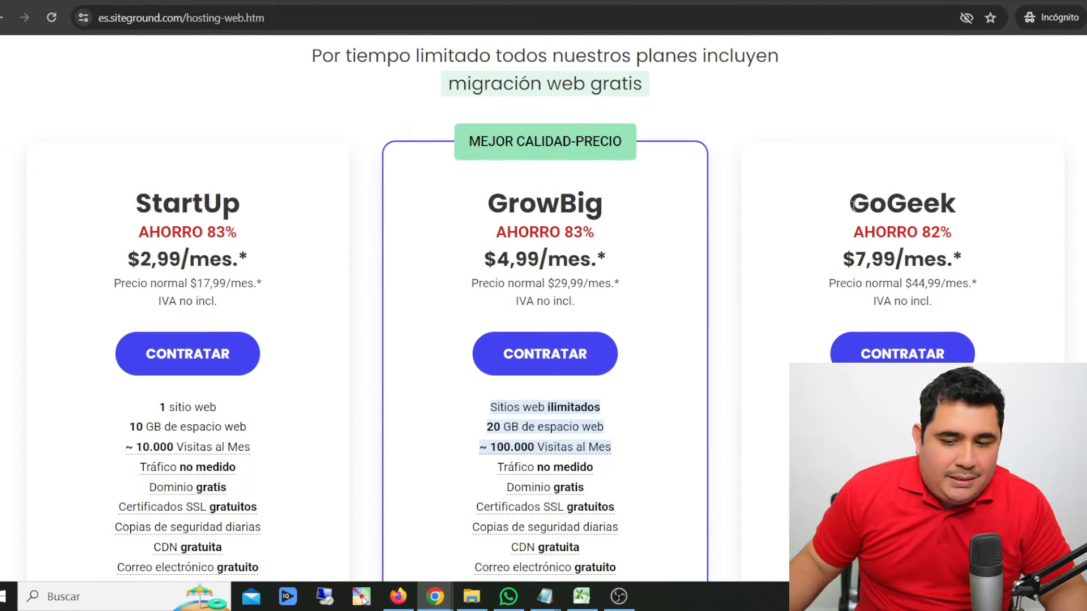
{"action": "left_click_drag", "start_coordinate": [127, 203], "coordinate": [250, 208]}
{"action": "left_click", "coordinate": [166, 208]}
{"action": "left_click_drag", "start_coordinate": [136, 205], "coordinate": [250, 202]}
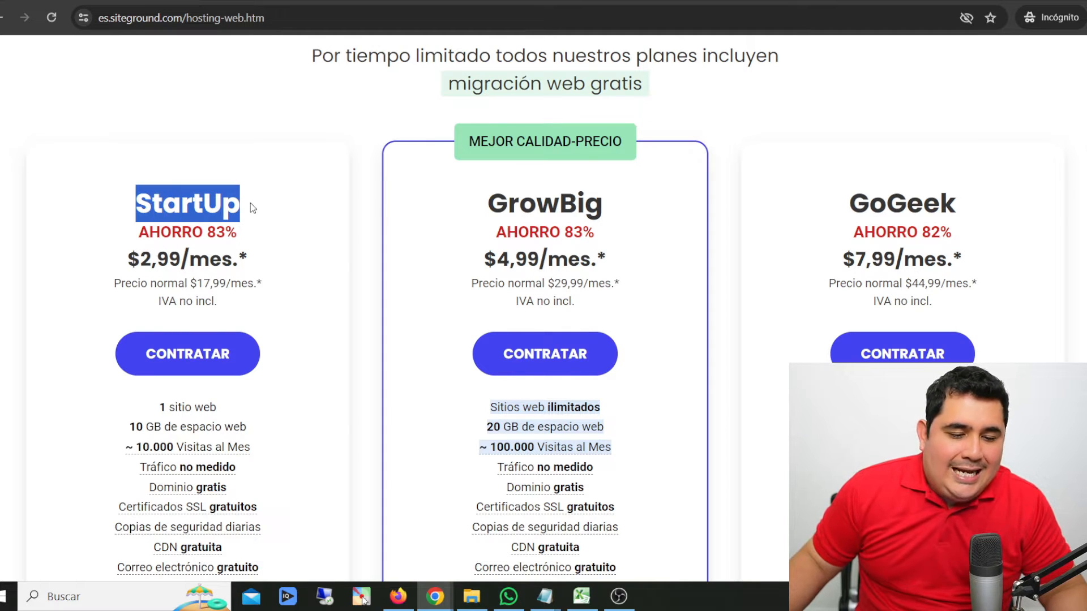
{"action": "scroll", "coordinate": [252, 203], "scroll_direction": "down", "scroll_amount": 3}
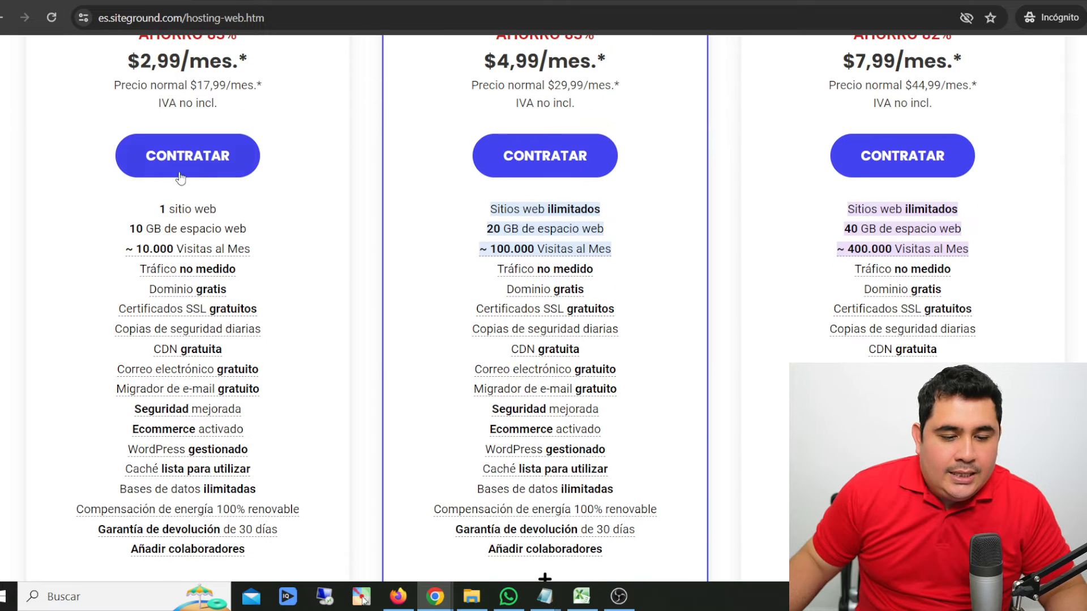
{"action": "left_click", "coordinate": [187, 162]}
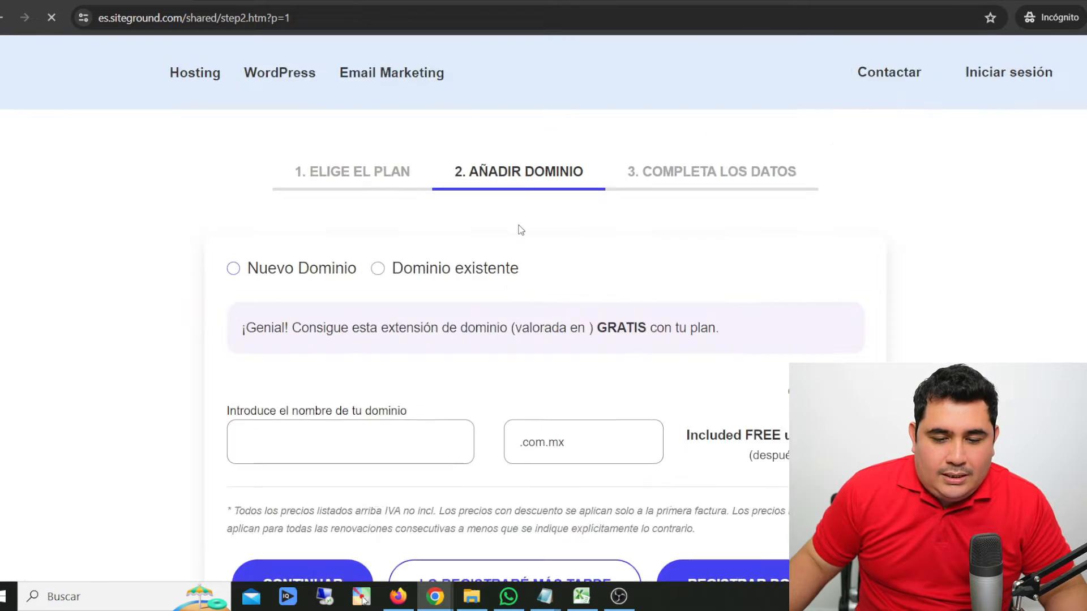
- Request the new domain andres-ia with the .com extension and continue to the order details
{"action": "scroll", "coordinate": [253, 190], "scroll_direction": "down", "scroll_amount": 2}
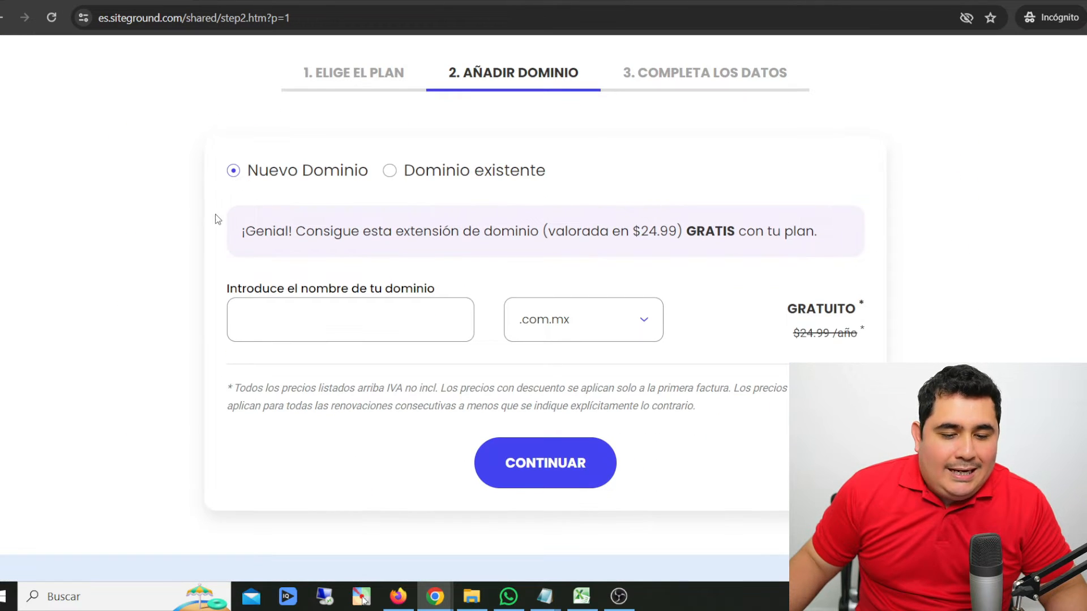
{"action": "scroll", "coordinate": [331, 236], "scroll_direction": "down", "scroll_amount": 2}
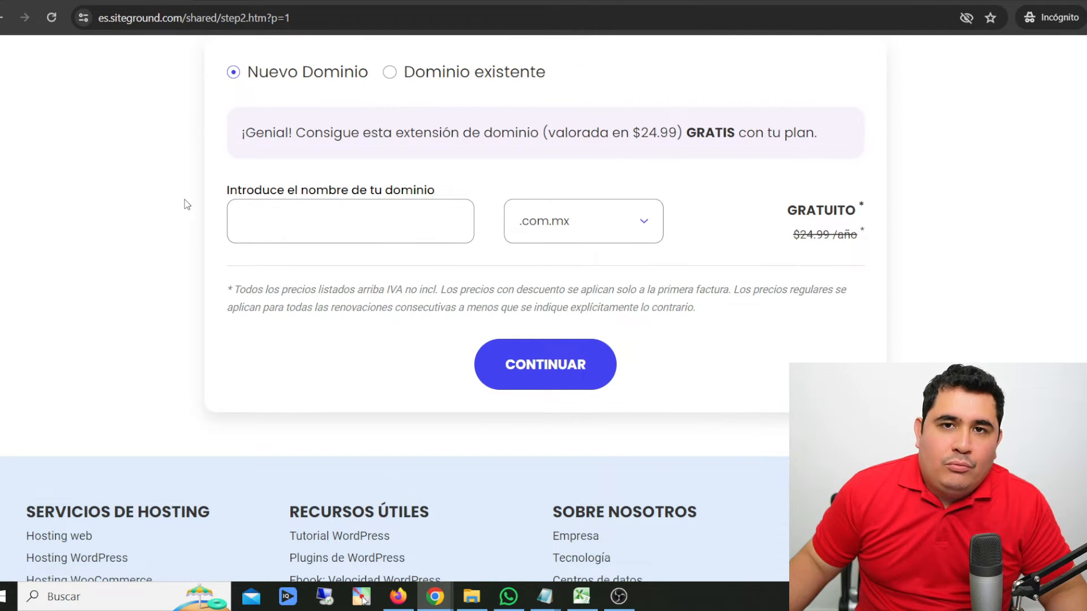
{"action": "left_click", "coordinate": [344, 226]}
{"action": "type", "text": "andres-ia"}
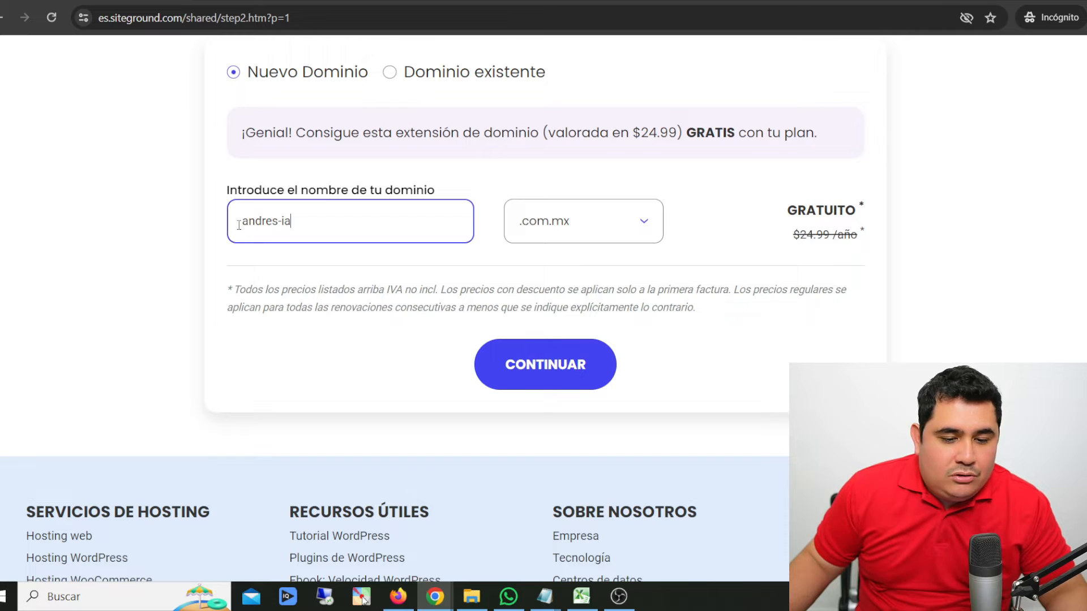
{"action": "left_click", "coordinate": [539, 237]}
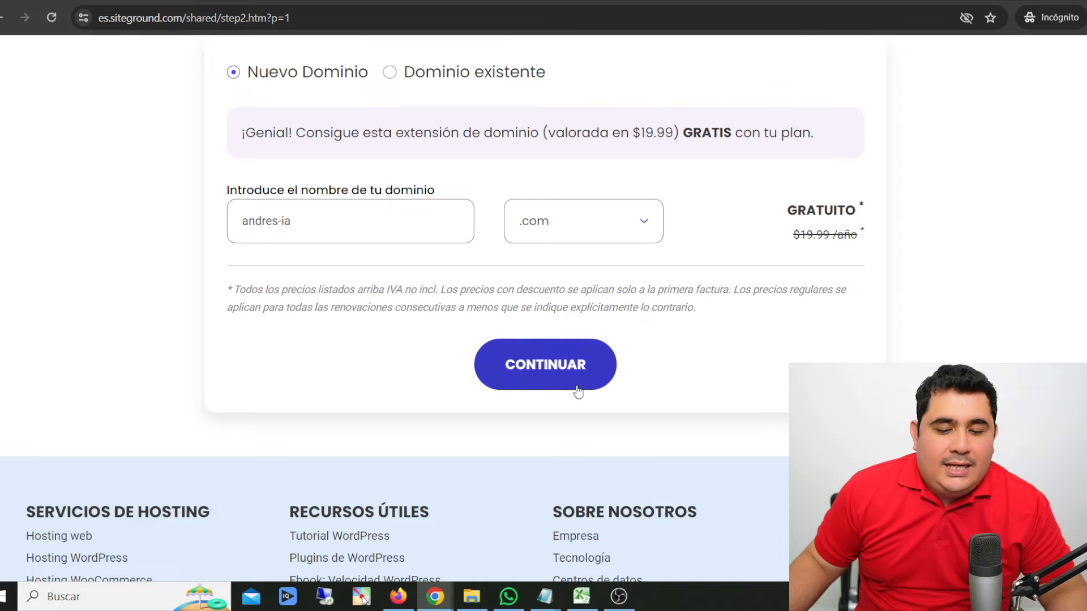
{"action": "left_click", "coordinate": [577, 388]}
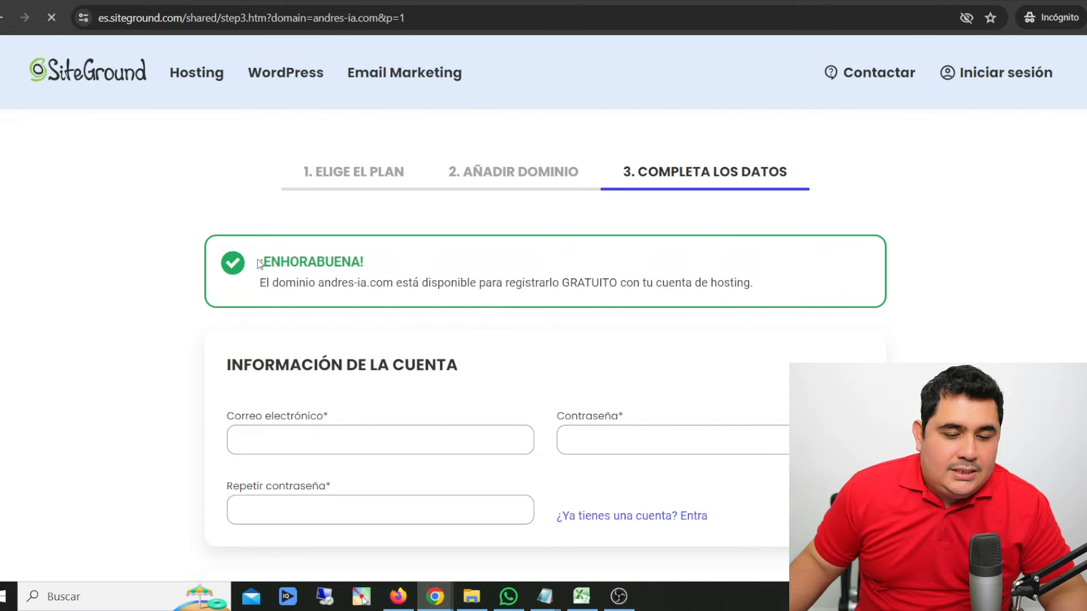
- Review the domain availability notice and the account and client information sections of the order form
{"action": "left_click_drag", "start_coordinate": [259, 264], "coordinate": [376, 262]}
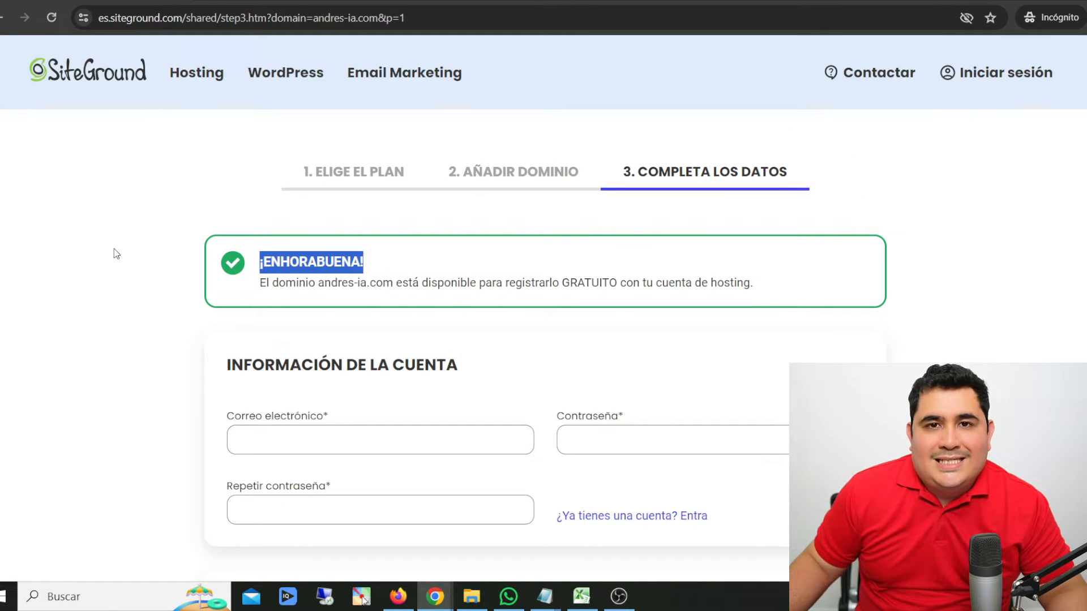
{"action": "scroll", "coordinate": [114, 249], "scroll_direction": "down", "scroll_amount": 5}
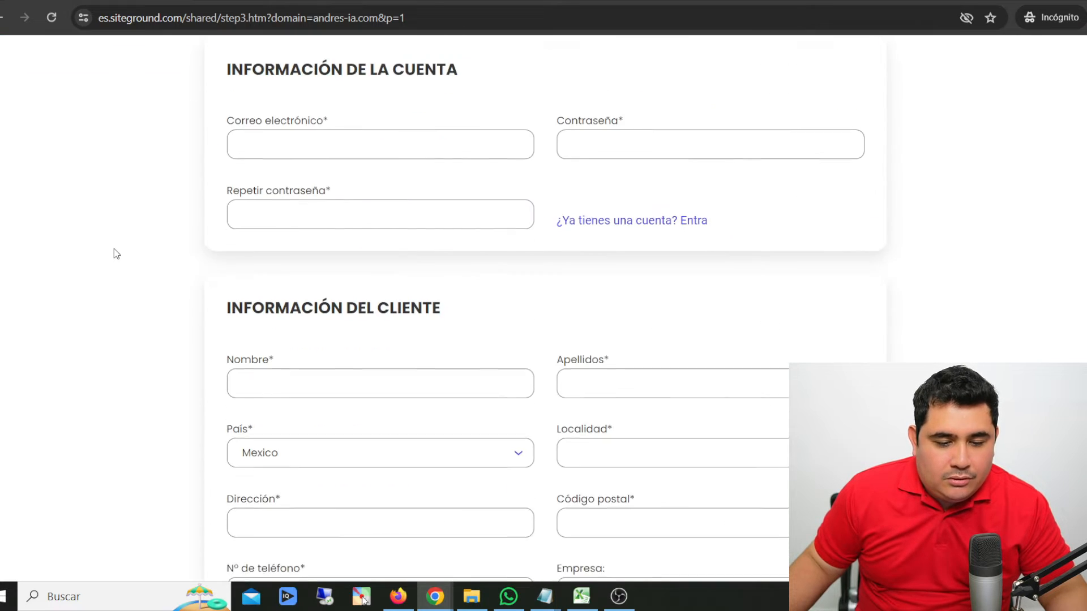
{"action": "scroll", "coordinate": [238, 183], "scroll_direction": "up", "scroll_amount": 2}
{"action": "left_click", "coordinate": [237, 164]}
{"action": "left_click_drag", "start_coordinate": [238, 164], "coordinate": [473, 170]}
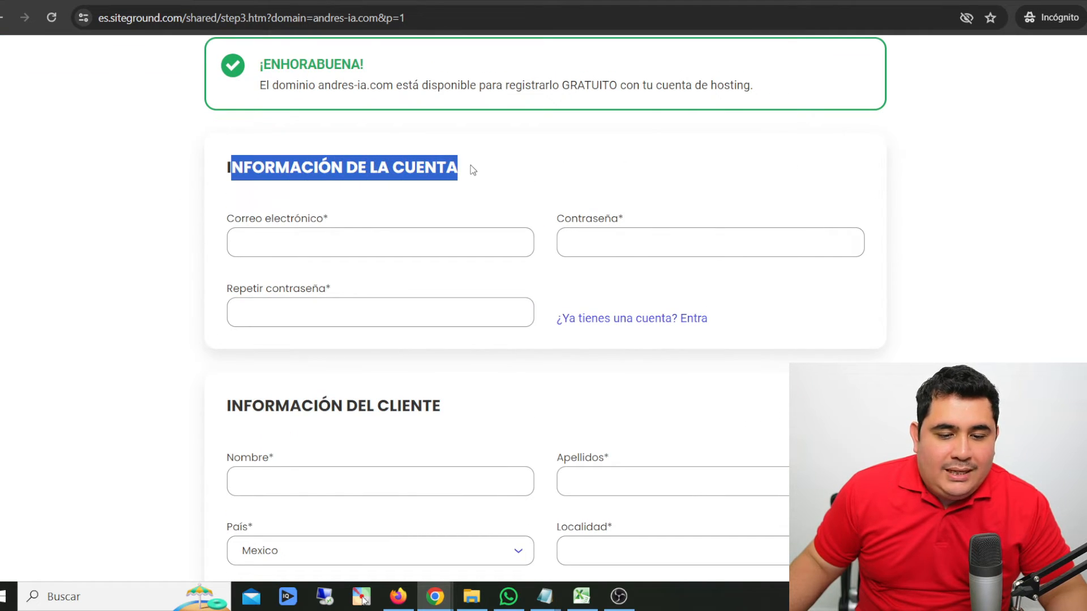
{"action": "left_click", "coordinate": [461, 198]}
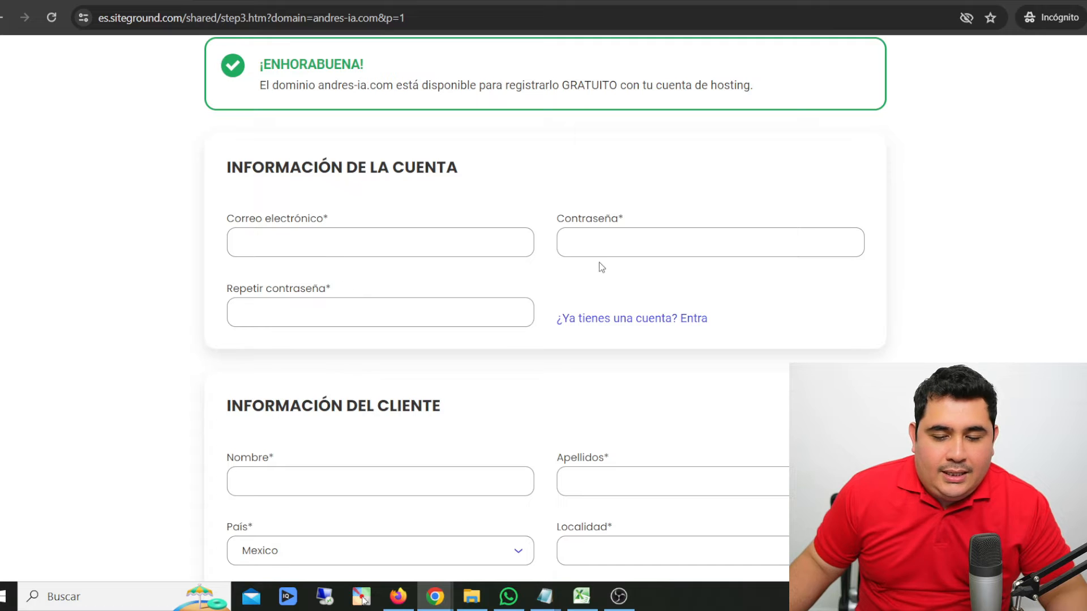
{"action": "scroll", "coordinate": [546, 252], "scroll_direction": "down", "scroll_amount": 3}
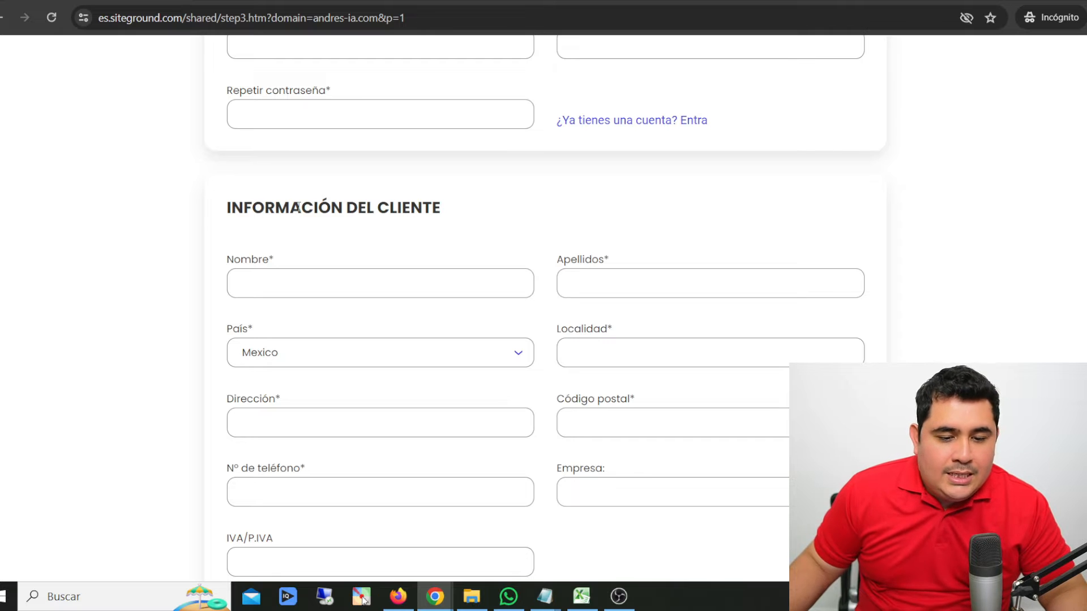
{"action": "scroll", "coordinate": [301, 213], "scroll_direction": "down", "scroll_amount": 2}
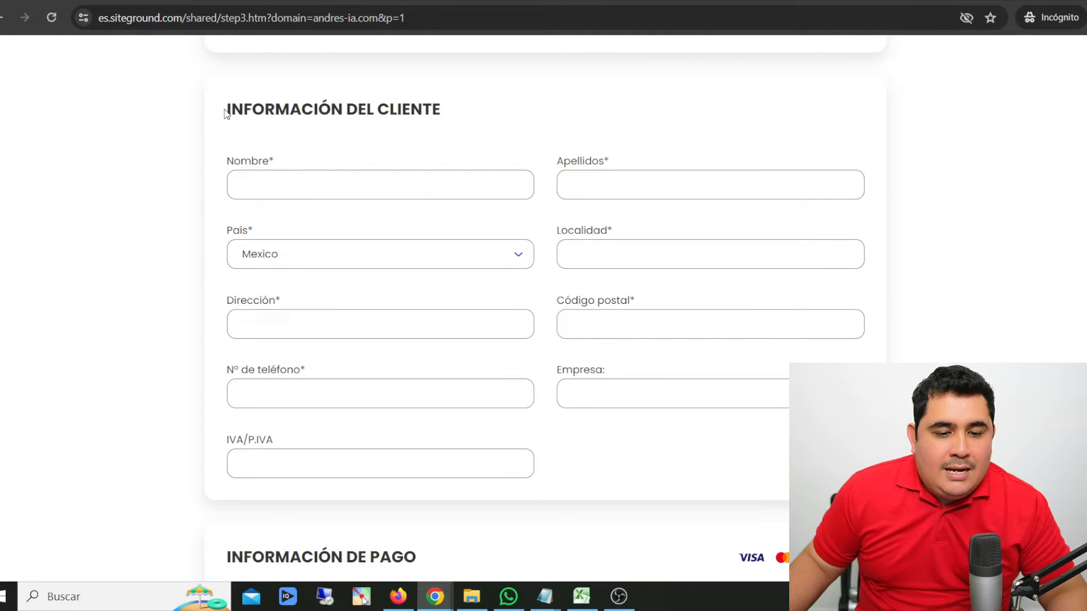
{"action": "scroll", "coordinate": [324, 117], "scroll_direction": "up", "scroll_amount": 5}
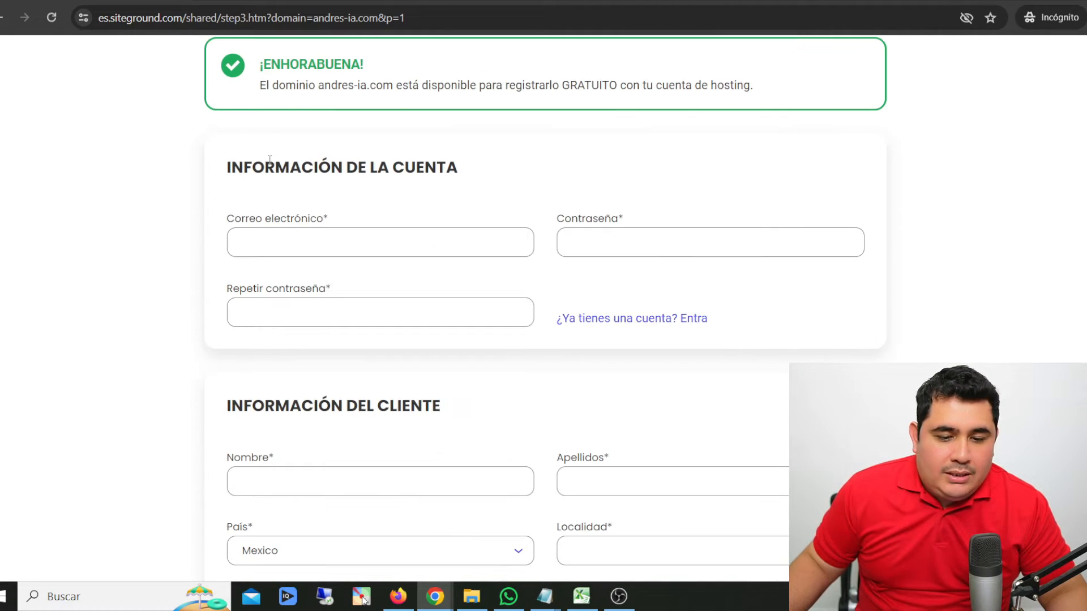
{"action": "left_click_drag", "start_coordinate": [270, 159], "coordinate": [539, 174]}
{"action": "scroll", "coordinate": [315, 194], "scroll_direction": "down", "scroll_amount": 3}
{"action": "left_click_drag", "start_coordinate": [315, 194], "coordinate": [461, 199]}
{"action": "scroll", "coordinate": [396, 170], "scroll_direction": "down", "scroll_amount": 2}
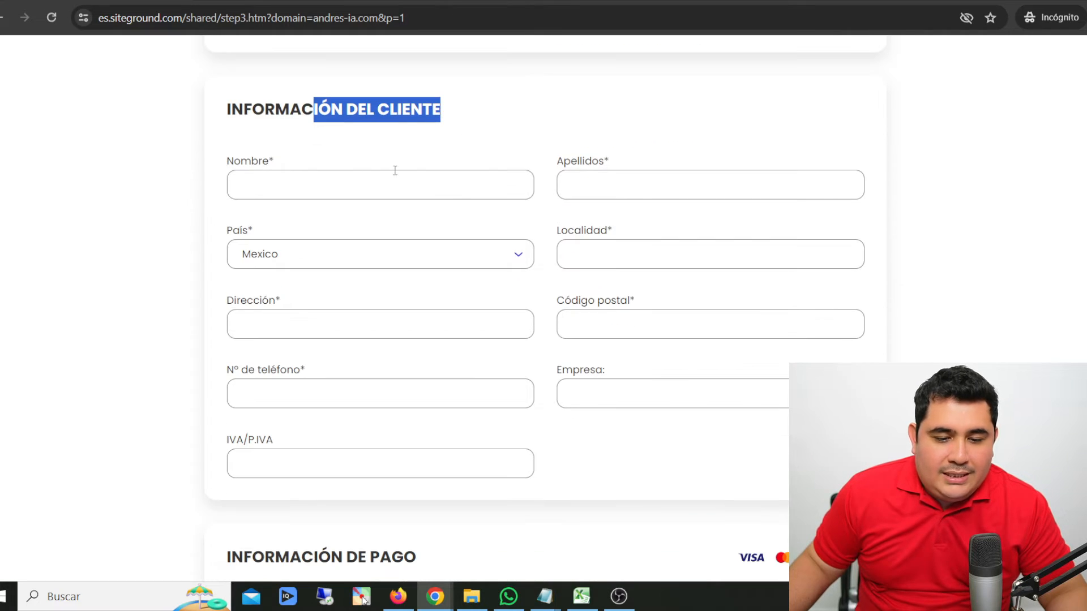
{"action": "scroll", "coordinate": [502, 265], "scroll_direction": "down", "scroll_amount": 5}
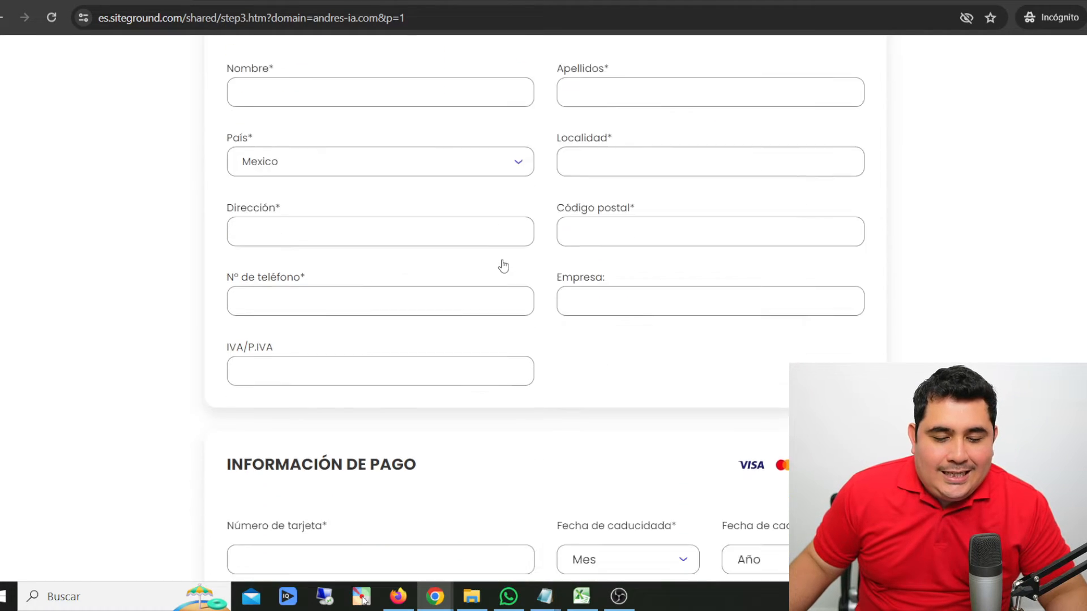
- Examine the payment information, StartUp plan purchase details, additional services and order summary
{"action": "scroll", "coordinate": [502, 264], "scroll_direction": "down", "scroll_amount": 2}
{"action": "left_click_drag", "start_coordinate": [253, 163], "coordinate": [417, 165]}
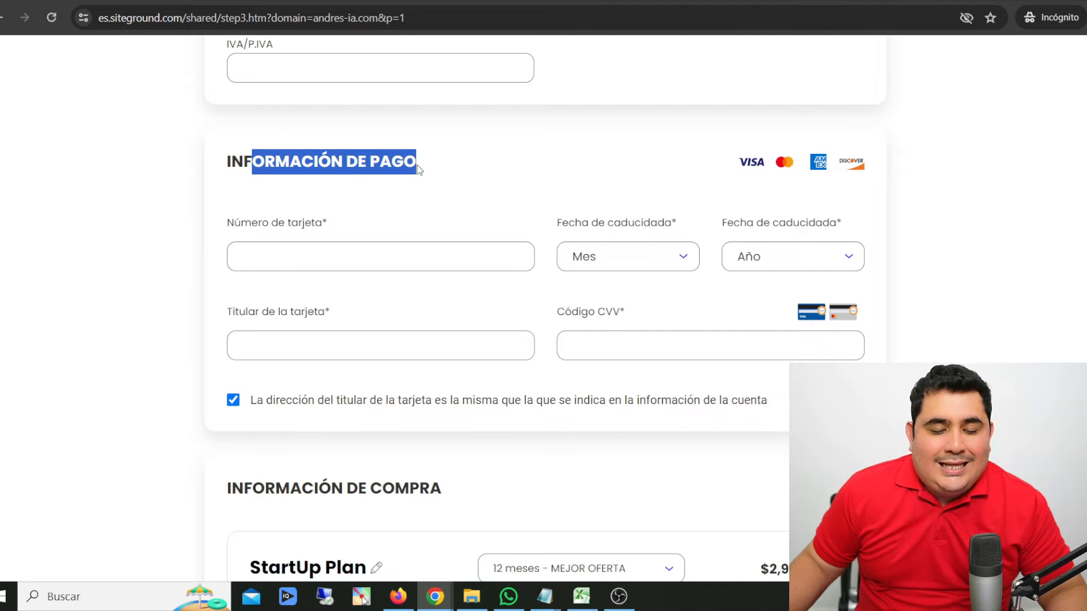
{"action": "left_click", "coordinate": [230, 164]}
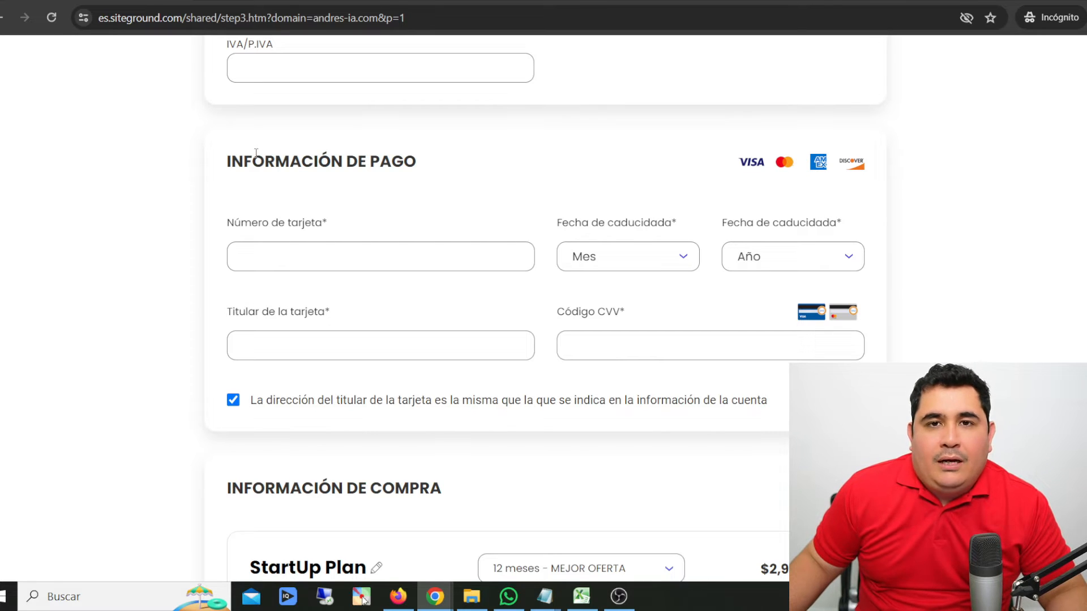
{"action": "left_click_drag", "start_coordinate": [260, 168], "coordinate": [395, 175]}
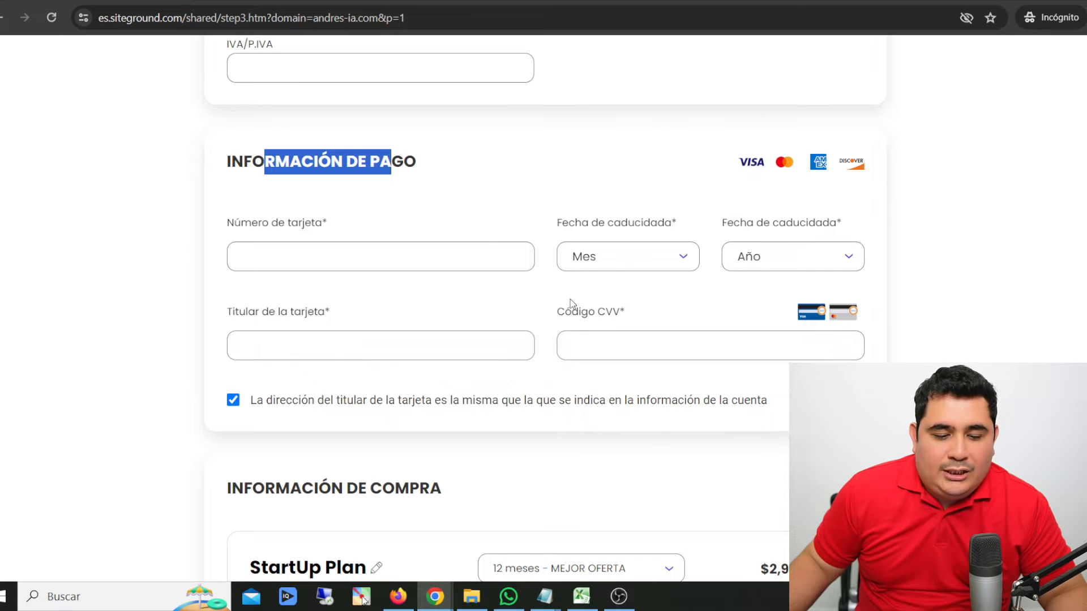
{"action": "scroll", "coordinate": [570, 299], "scroll_direction": "down", "scroll_amount": 6}
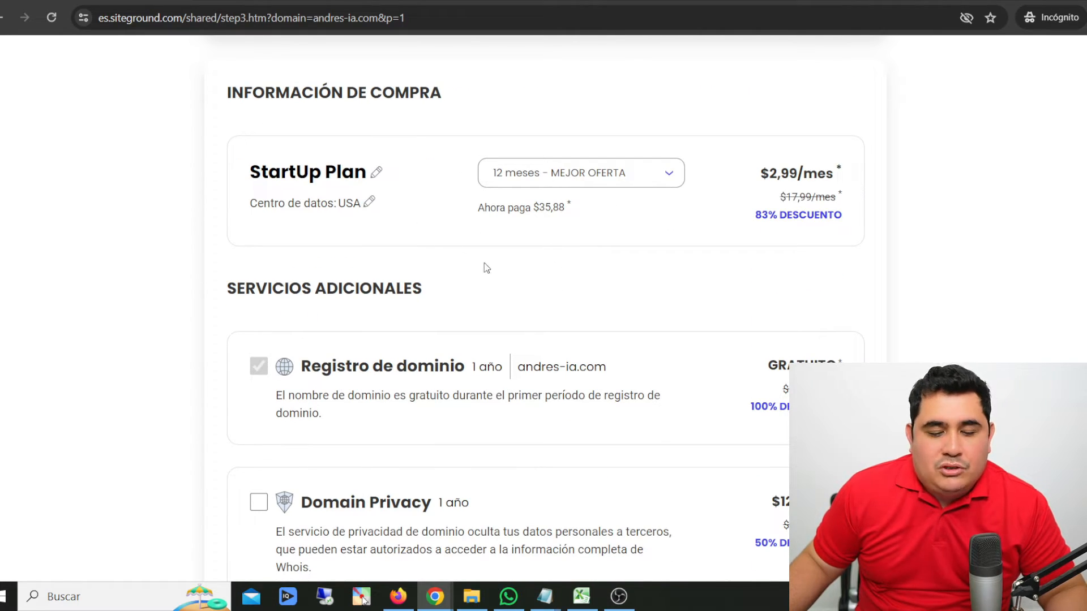
{"action": "scroll", "coordinate": [485, 266], "scroll_direction": "down", "scroll_amount": 6}
{"action": "scroll", "coordinate": [481, 226], "scroll_direction": "down", "scroll_amount": 5}
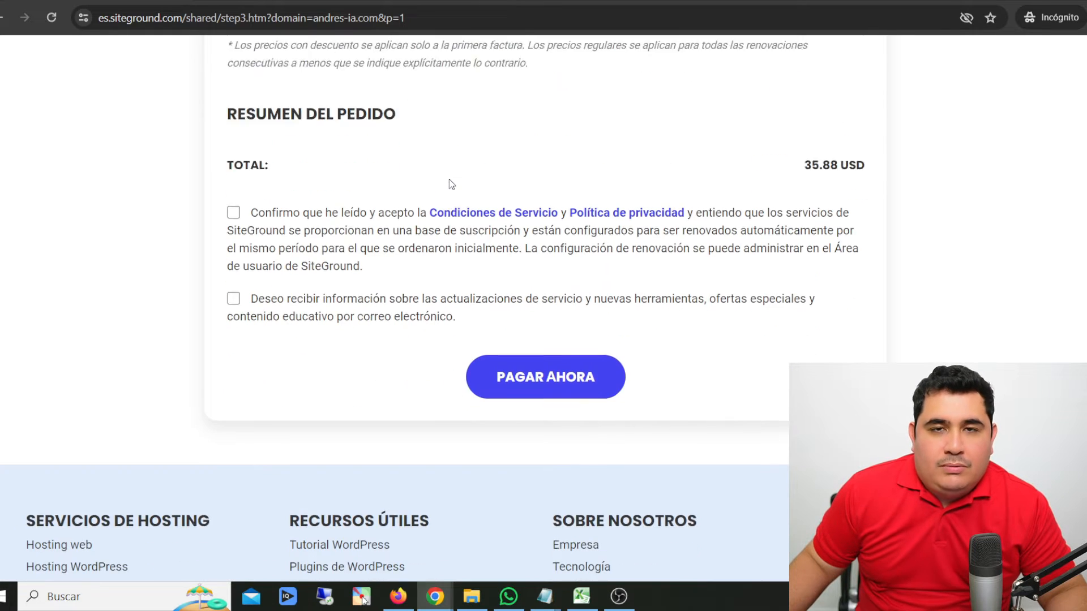
- Accept the terms of service and the email updates option, and submit the payment for the hosting order
{"action": "scroll", "coordinate": [368, 226], "scroll_direction": "up", "scroll_amount": 1}
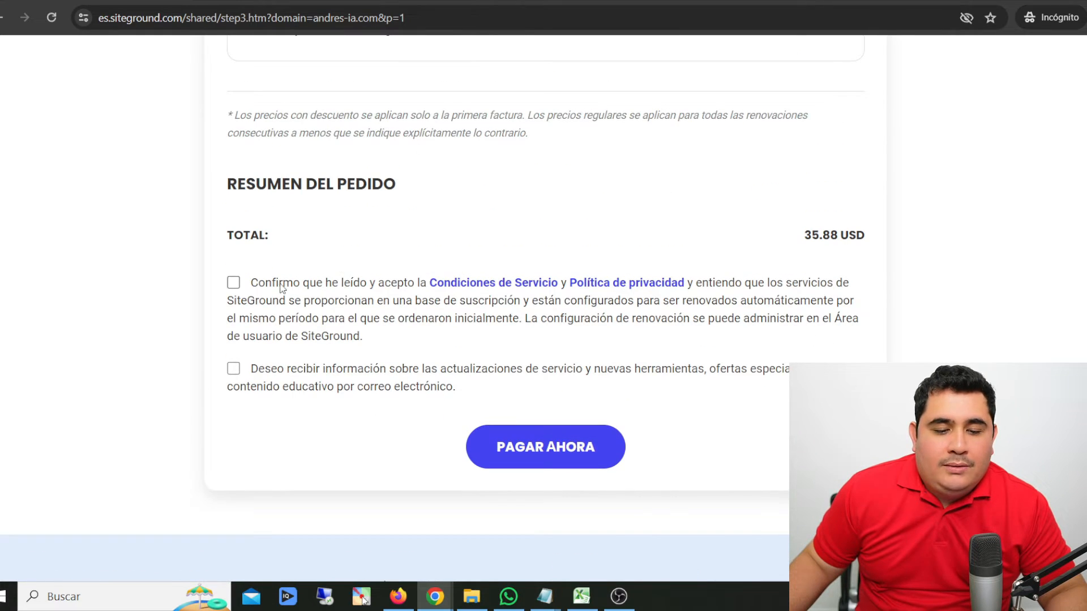
{"action": "left_click", "coordinate": [233, 283]}
{"action": "left_click", "coordinate": [233, 369]}
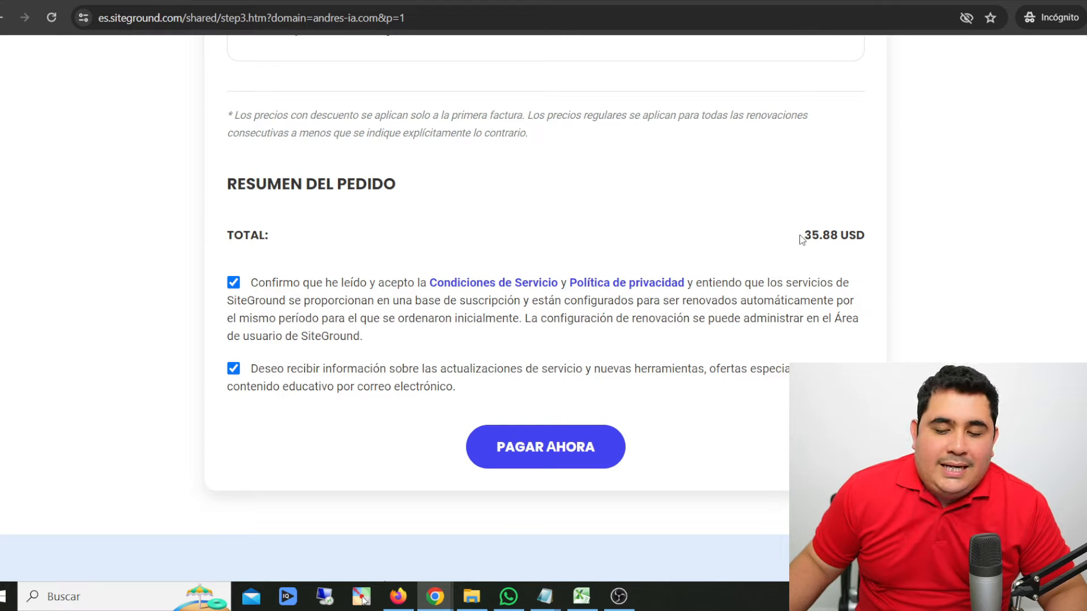
{"action": "left_click_drag", "start_coordinate": [801, 235], "coordinate": [837, 237]}
{"action": "left_click", "coordinate": [835, 237]}
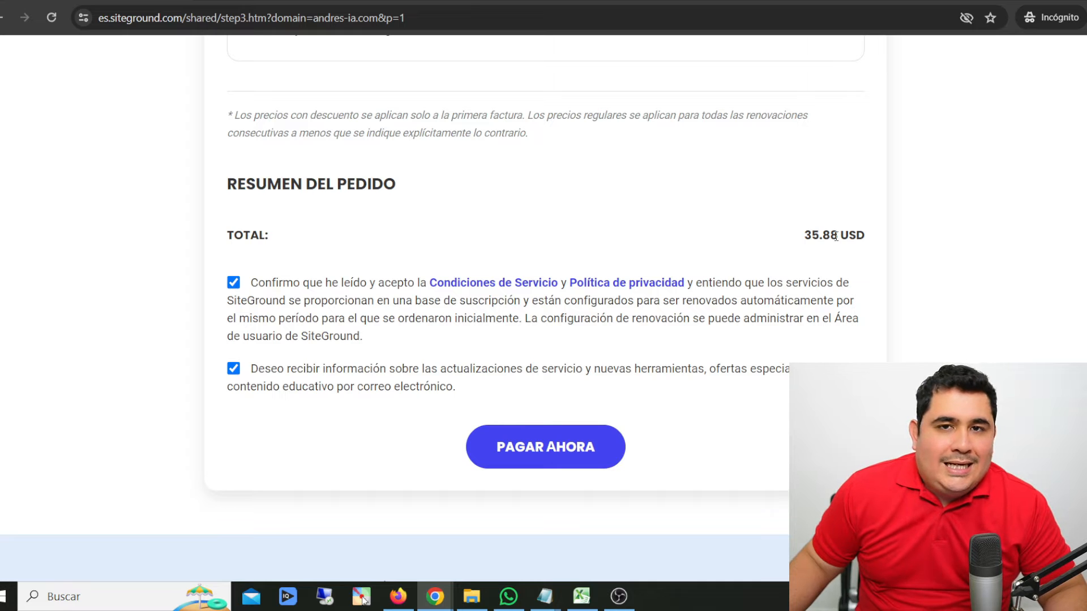
{"action": "left_click", "coordinate": [556, 452]}
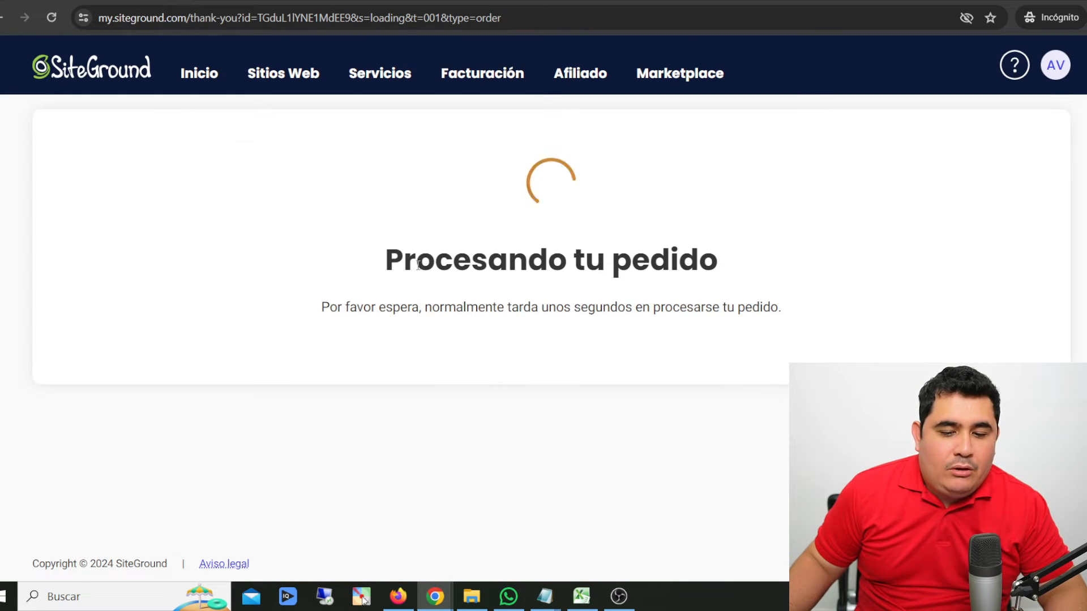
- Check the order processing confirmation and start configuring the site for the new StartUp service
{"action": "left_click_drag", "start_coordinate": [417, 261], "coordinate": [687, 275]}
{"action": "left_click", "coordinate": [497, 376]}
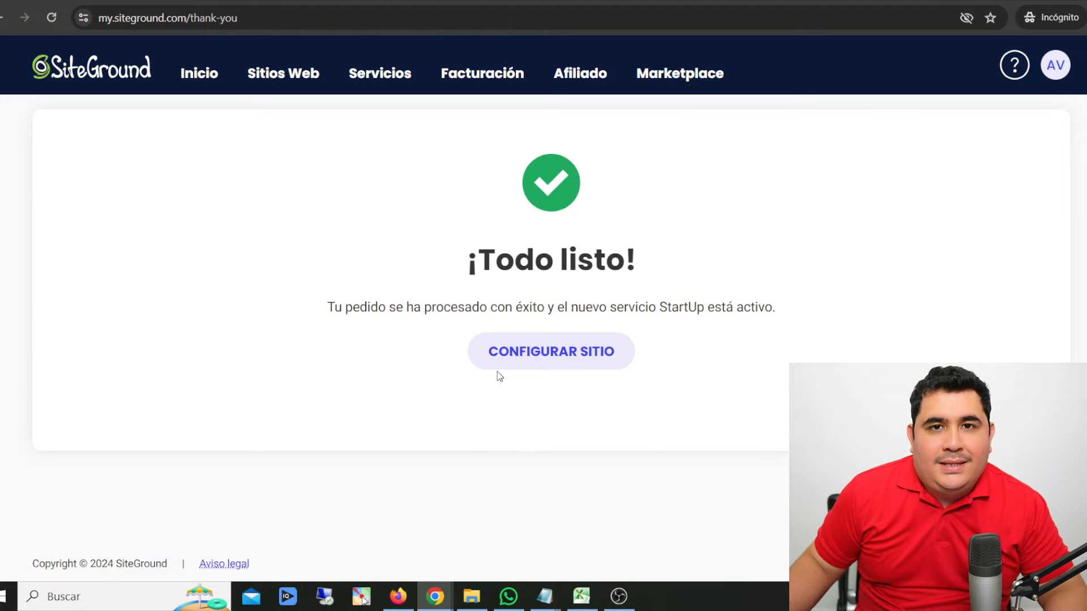
{"action": "left_click_drag", "start_coordinate": [478, 260], "coordinate": [642, 256]}
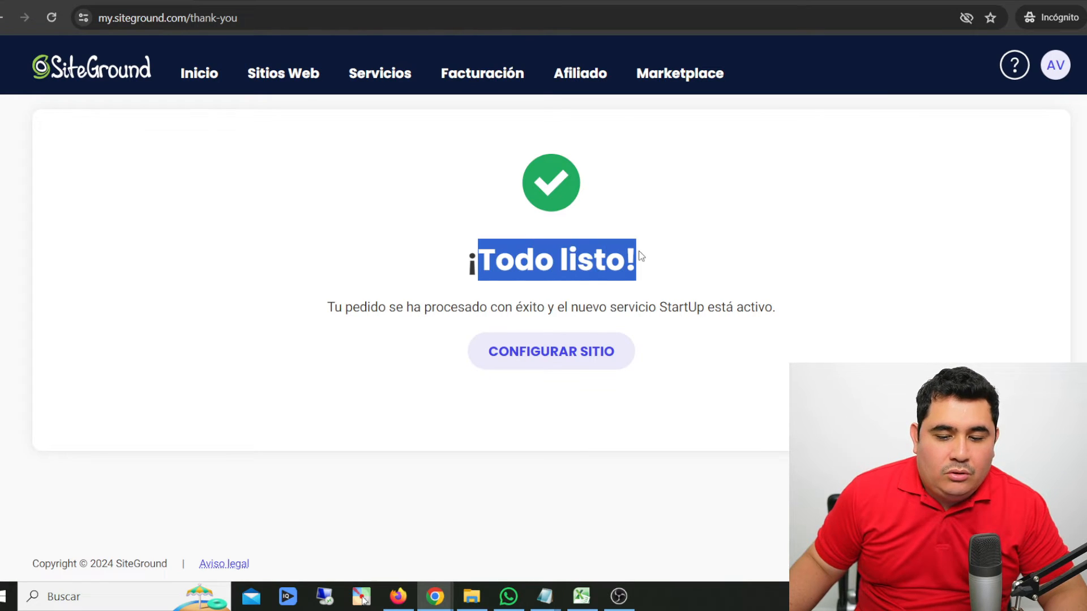
{"action": "left_click", "coordinate": [536, 461]}
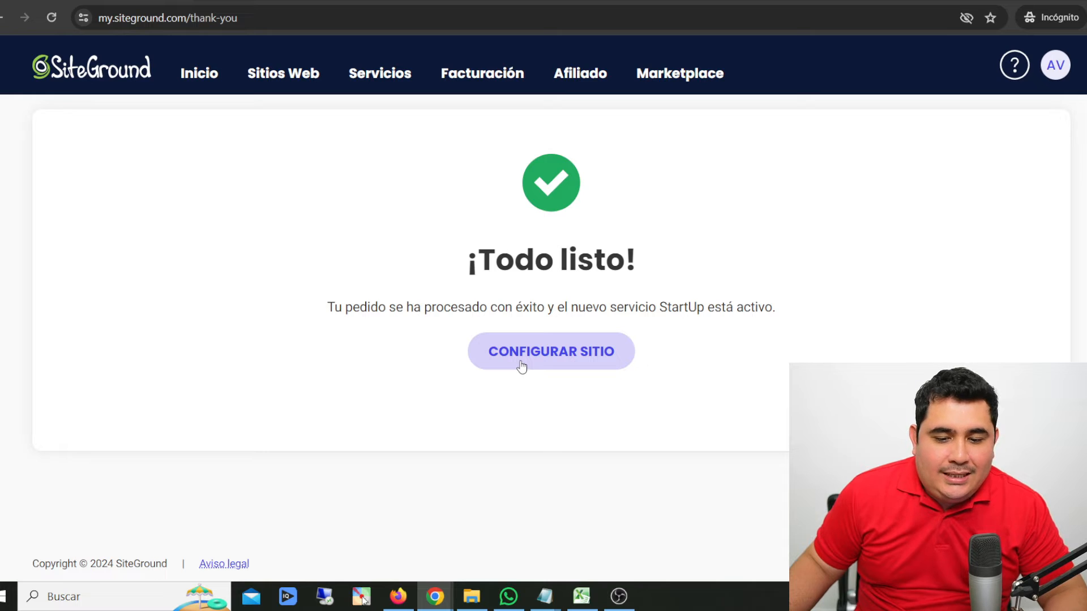
{"action": "left_click", "coordinate": [560, 359]}
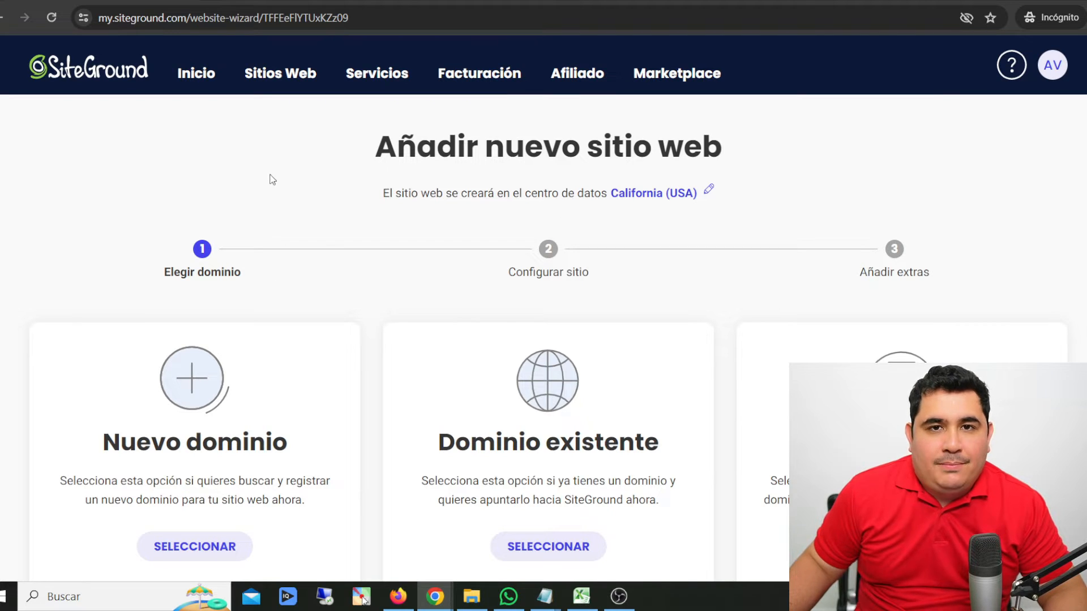
- Sign out of the SiteGround account and log back in with the account email and password
{"action": "left_click", "coordinate": [1049, 66]}
{"action": "left_click", "coordinate": [924, 260]}
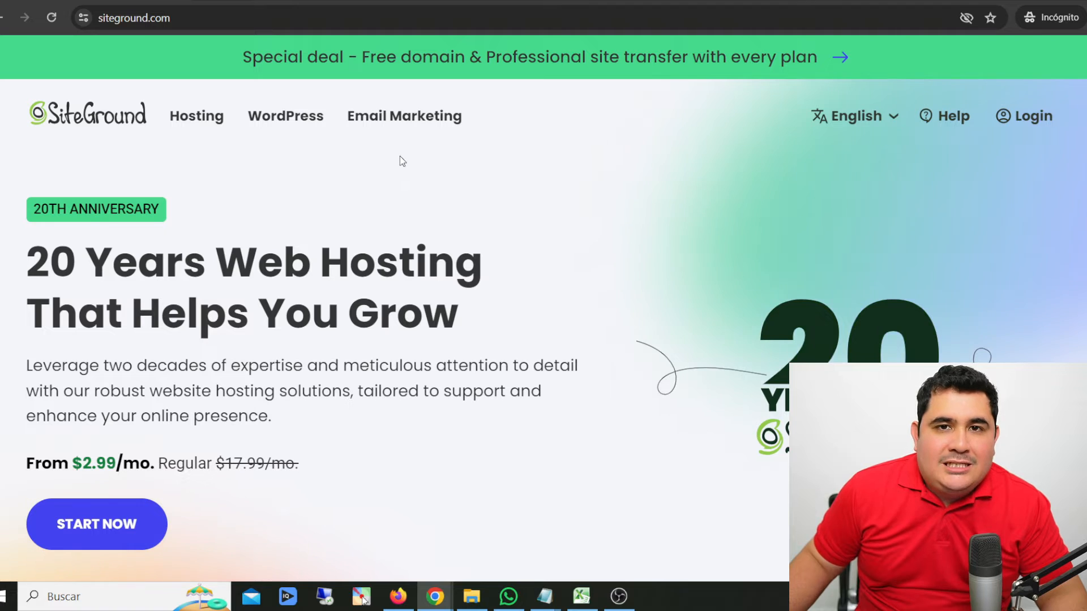
{"action": "left_click", "coordinate": [1011, 130]}
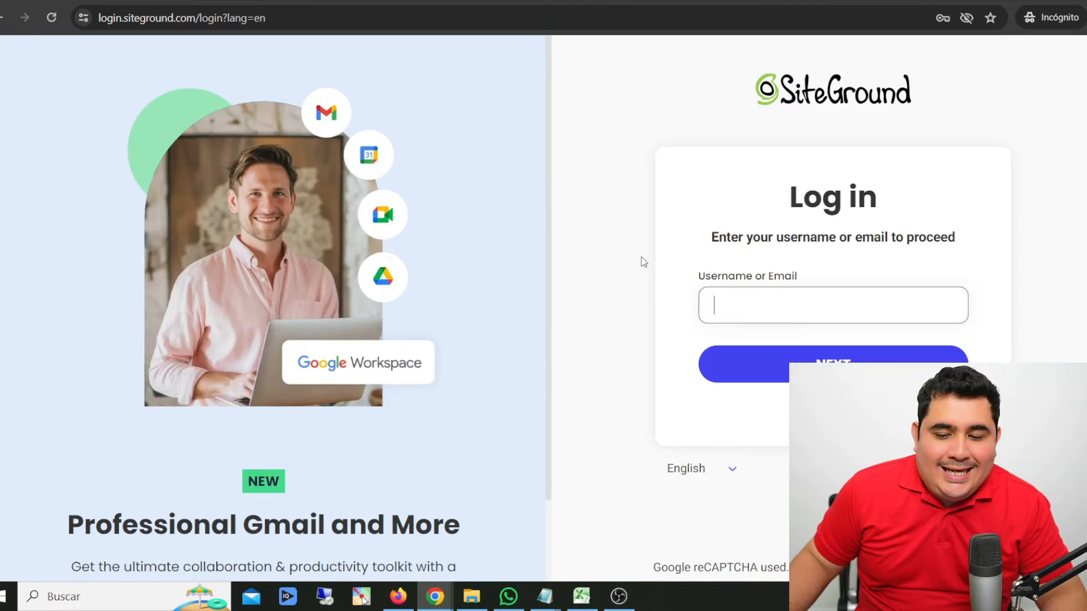
{"action": "left_click", "coordinate": [749, 296]}
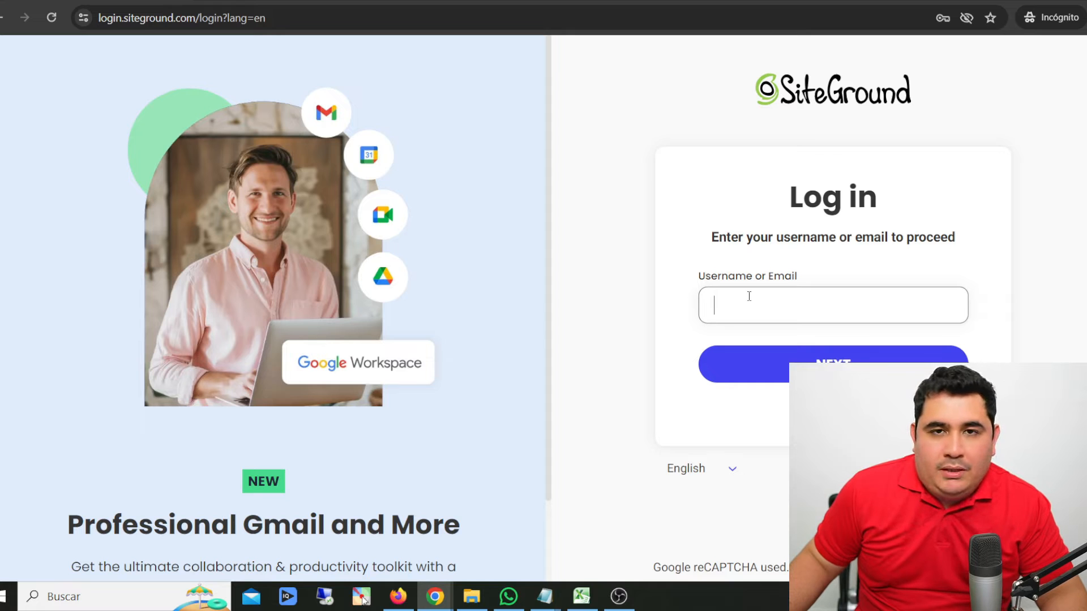
{"action": "left_click", "coordinate": [749, 297]}
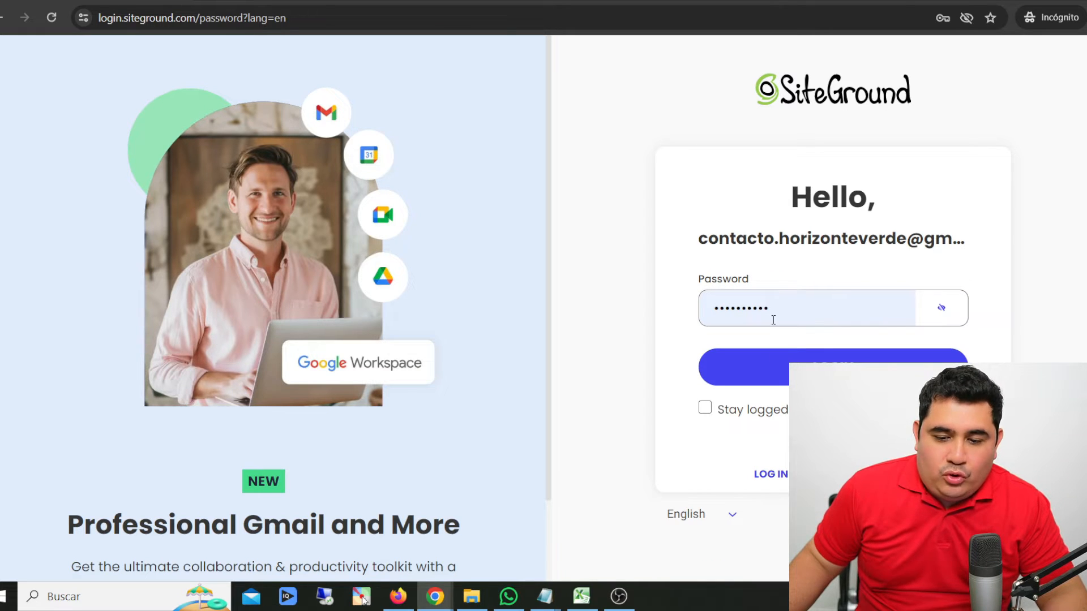
{"action": "left_click", "coordinate": [804, 364]}
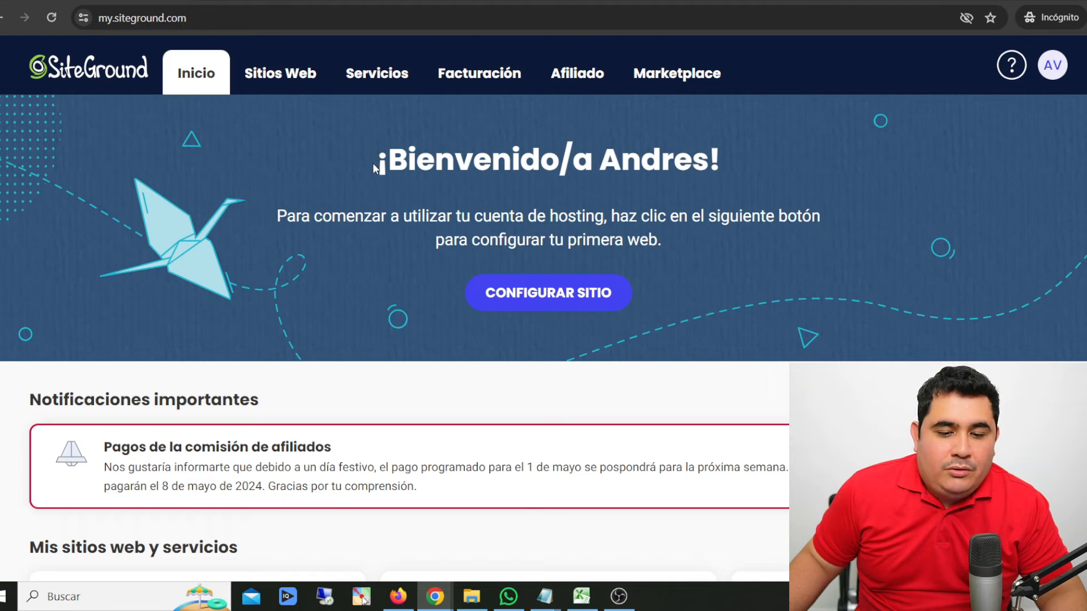
- Look over the account's home page and start creating a new website from the websites list
{"action": "left_click_drag", "start_coordinate": [372, 163], "coordinate": [713, 183]}
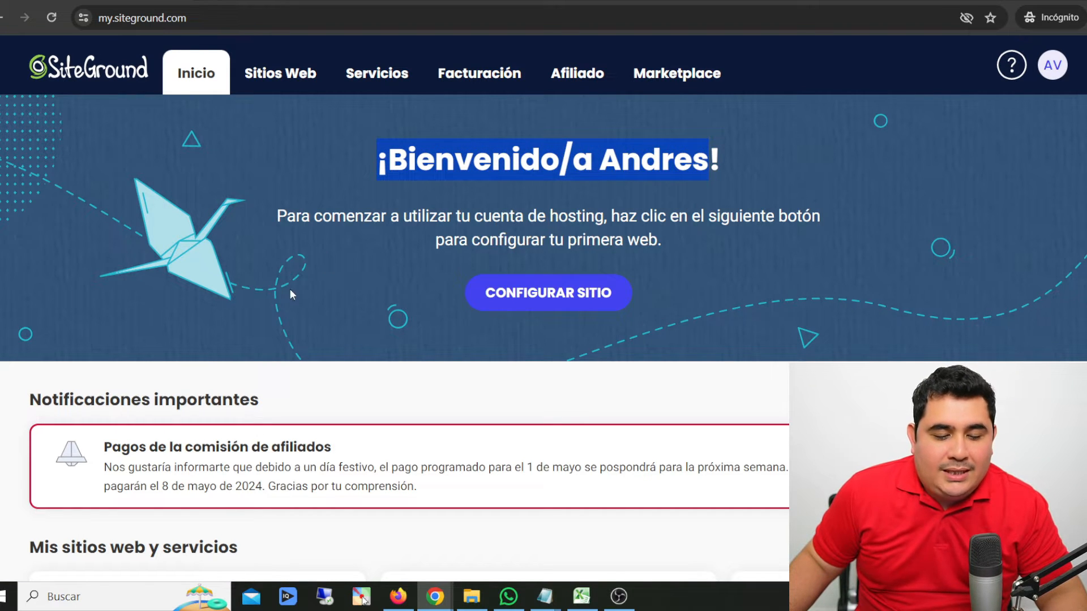
{"action": "scroll", "coordinate": [290, 290], "scroll_direction": "down", "scroll_amount": 10}
{"action": "scroll", "coordinate": [286, 295], "scroll_direction": "up", "scroll_amount": 10}
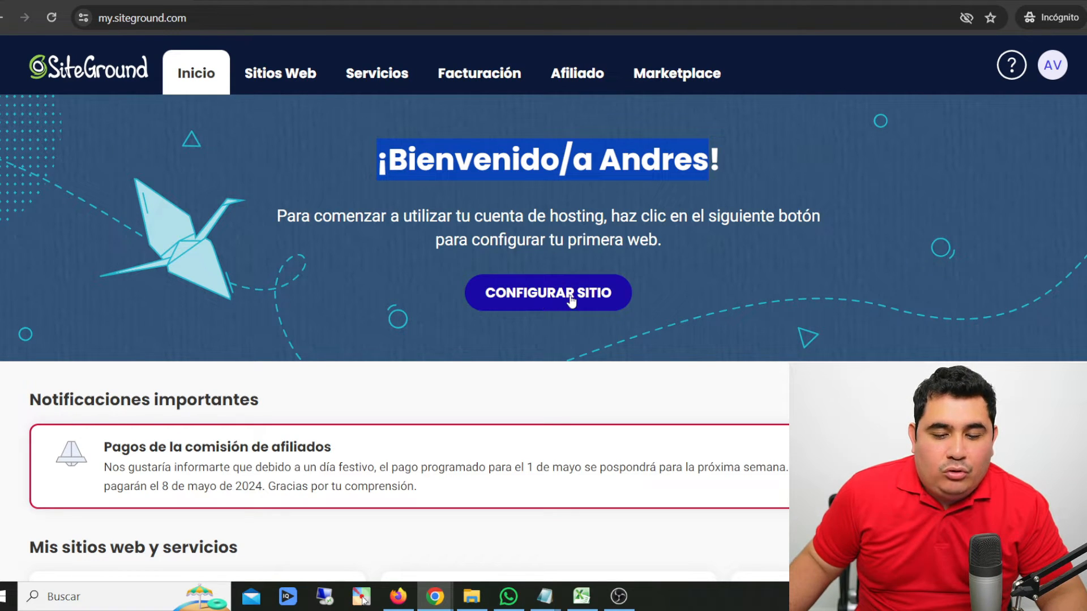
{"action": "left_click", "coordinate": [300, 85]}
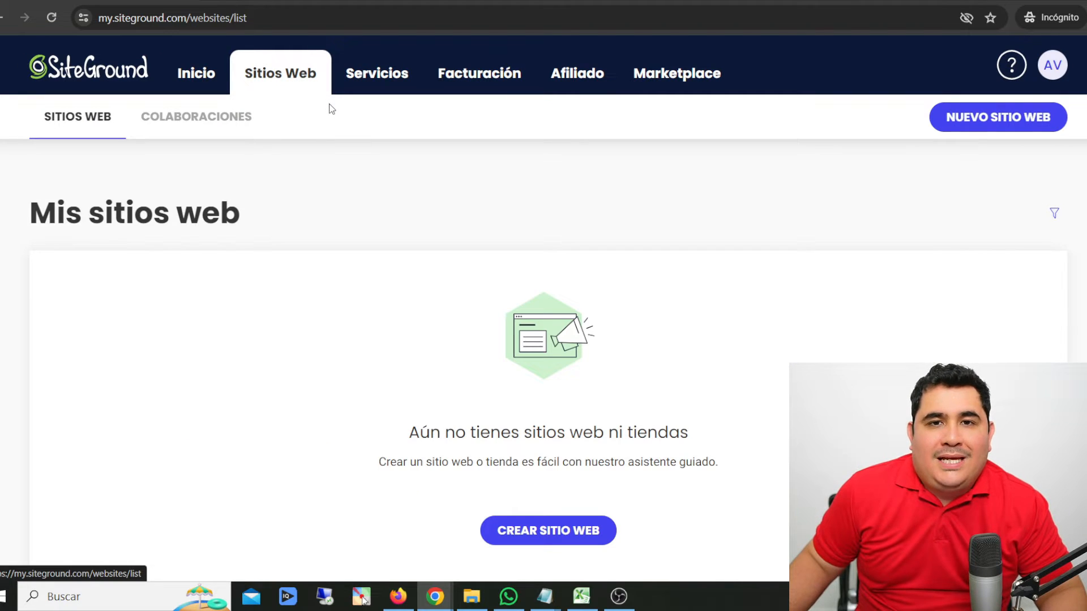
{"action": "scroll", "coordinate": [568, 447], "scroll_direction": "down", "scroll_amount": 2}
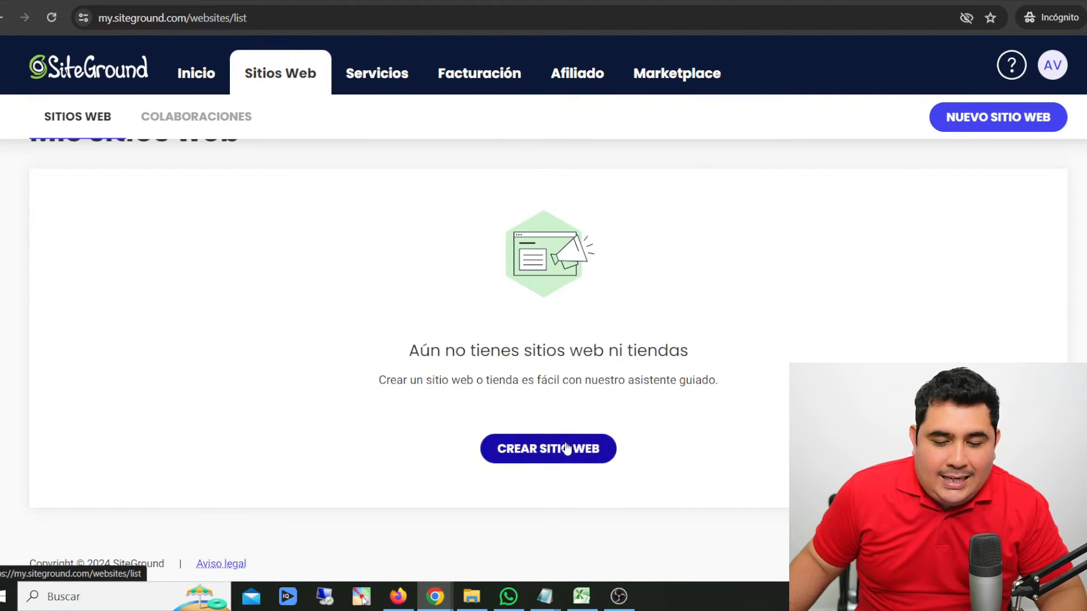
{"action": "left_click", "coordinate": [568, 448]}
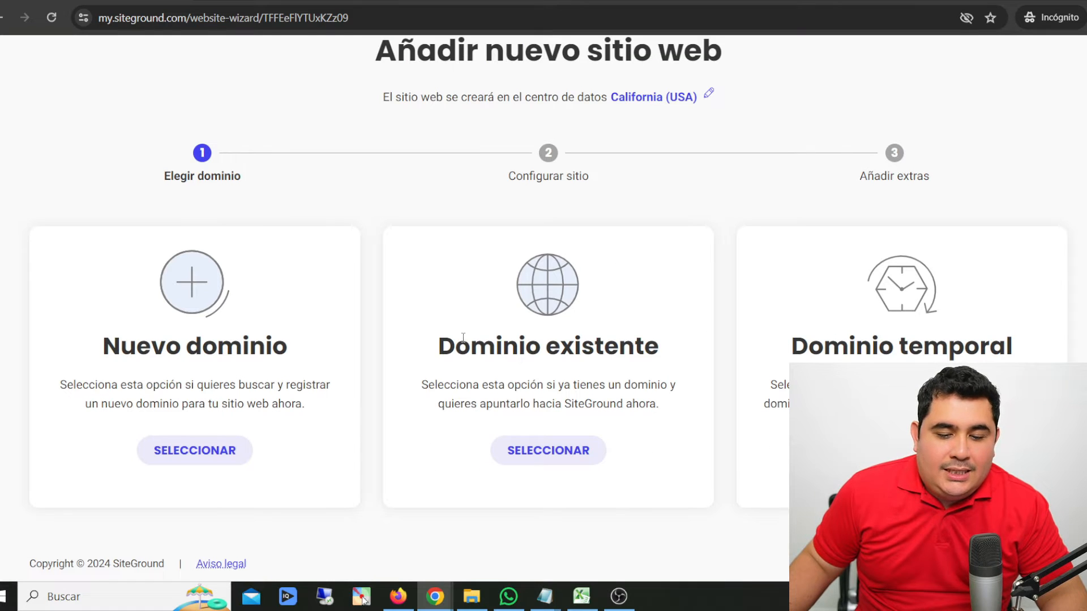
- Choose an existing domain for the new website, specify the domain, and continue to the site setup
{"action": "left_click_drag", "start_coordinate": [456, 343], "coordinate": [680, 351]}
{"action": "left_click", "coordinate": [554, 453]}
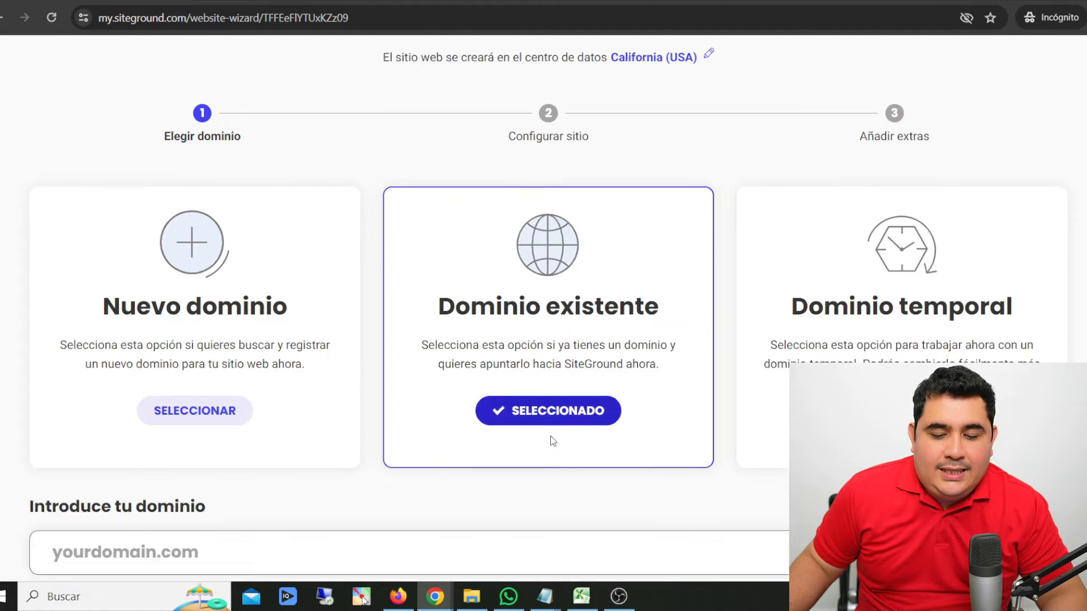
{"action": "scroll", "coordinate": [425, 218], "scroll_direction": "down", "scroll_amount": 4}
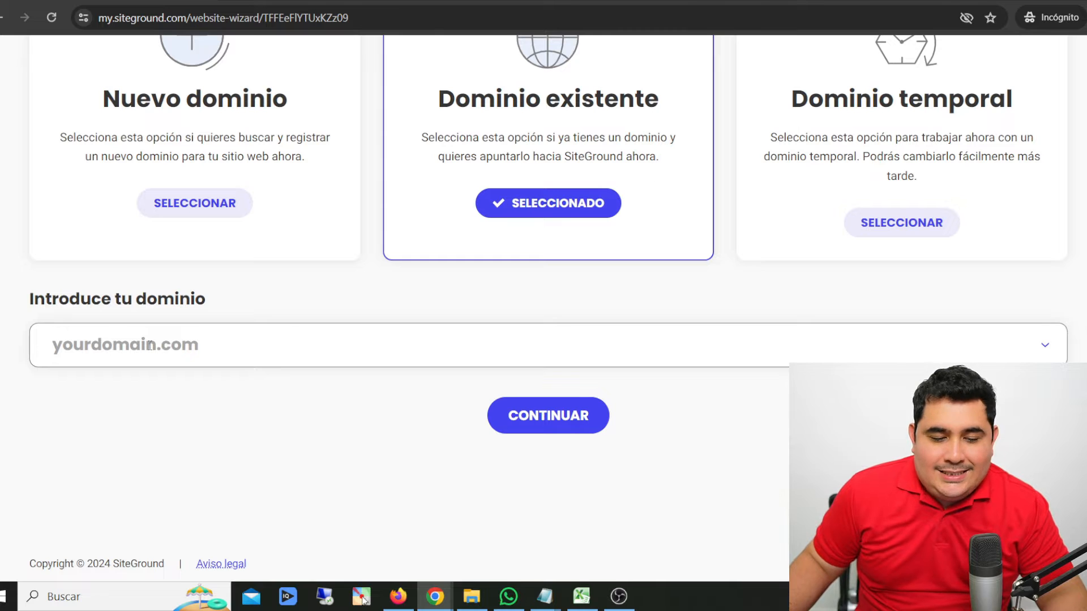
{"action": "left_click", "coordinate": [151, 345]}
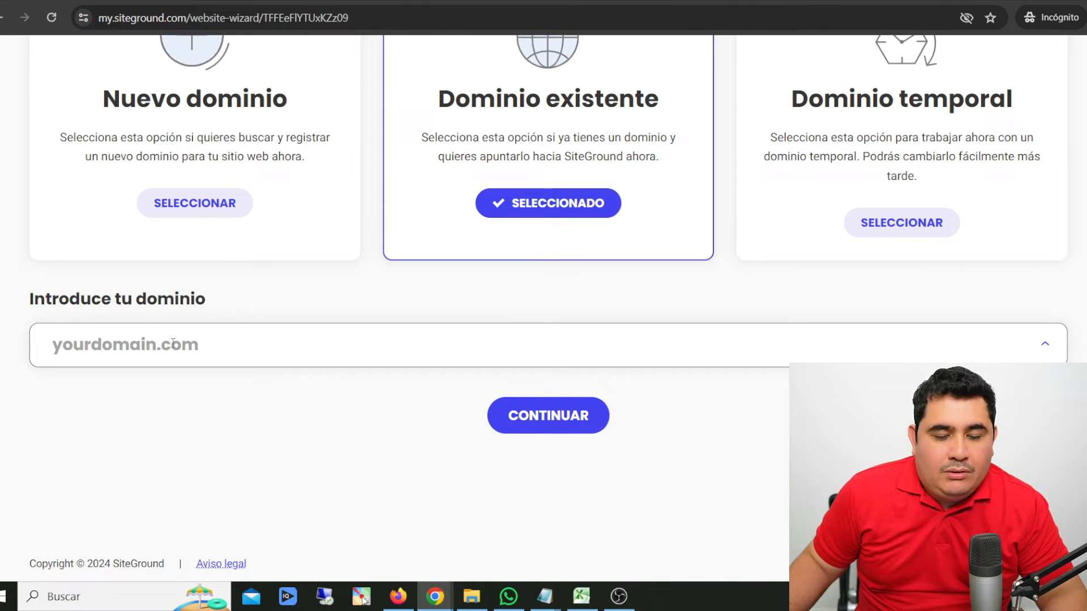
{"action": "left_click", "coordinate": [545, 418]}
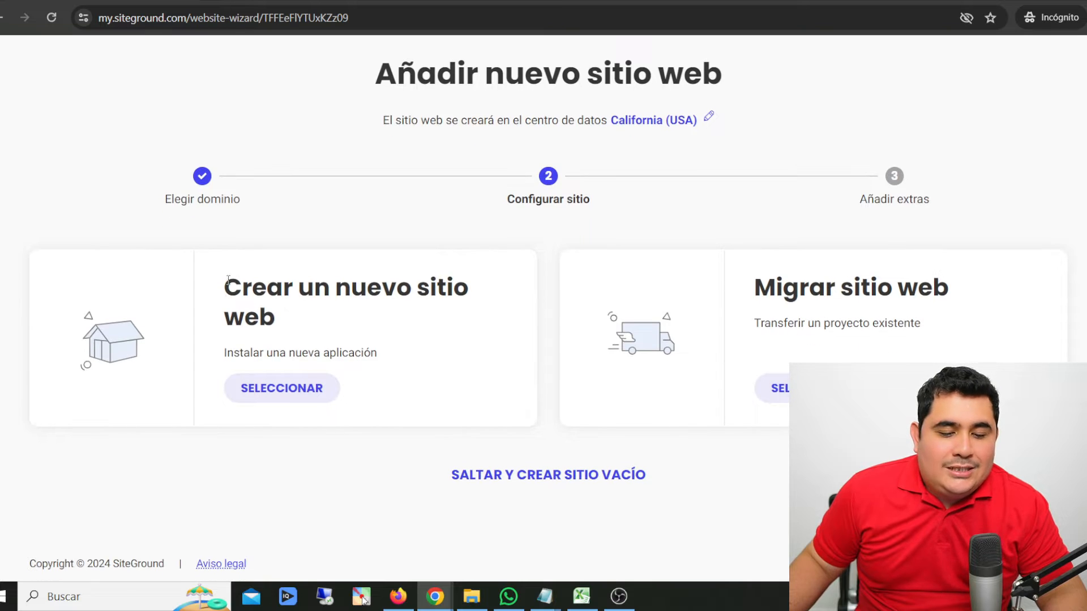
- Compare creating a new site with migrating one, and skip both to create an empty site
{"action": "left_click_drag", "start_coordinate": [227, 282], "coordinate": [460, 290]}
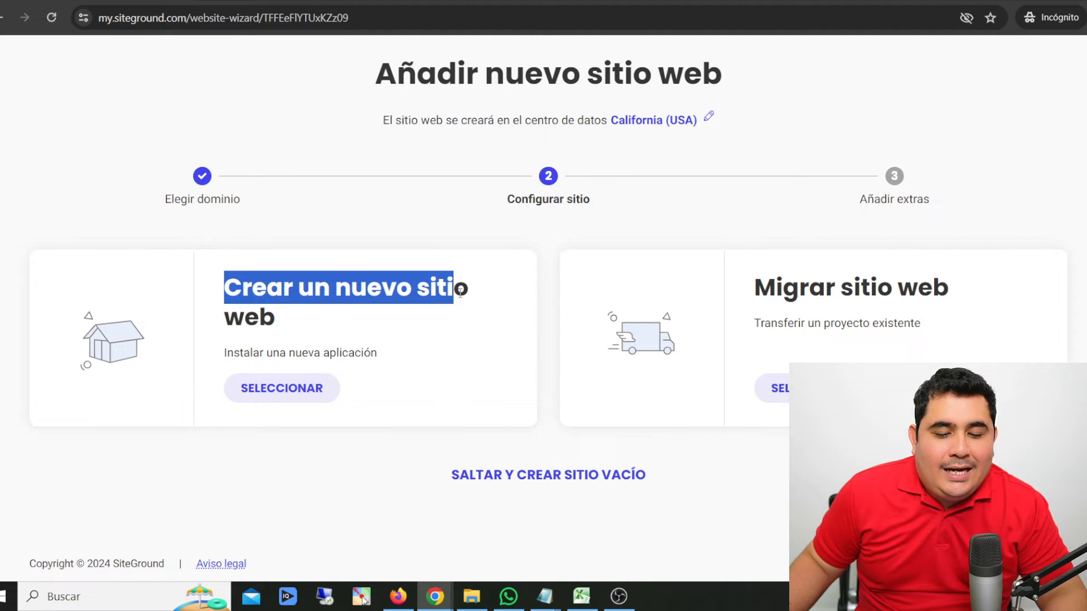
{"action": "double_click", "coordinate": [279, 325]}
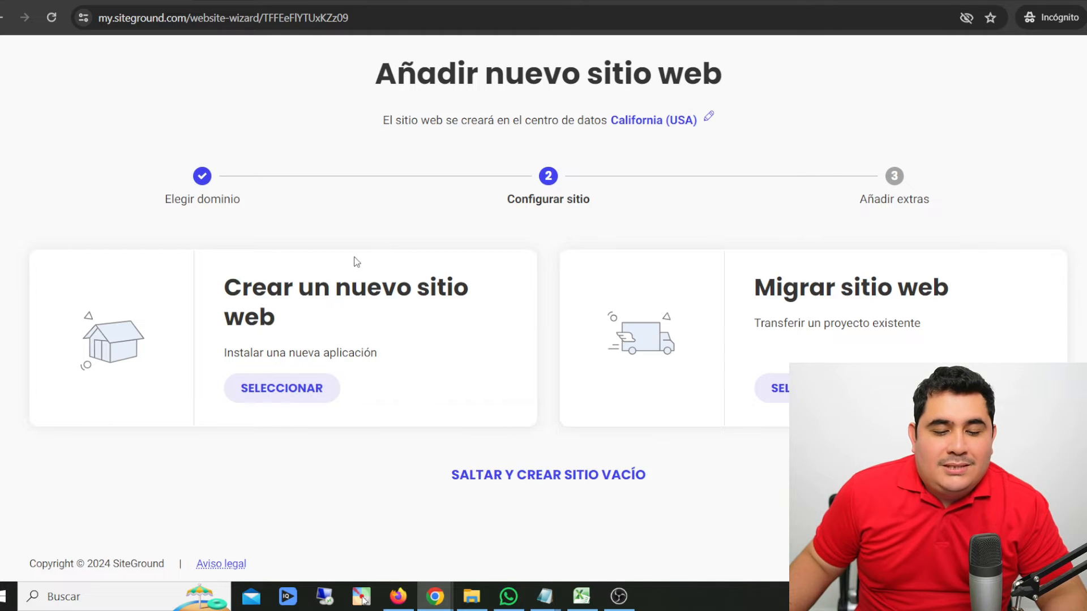
{"action": "left_click_drag", "start_coordinate": [220, 290], "coordinate": [429, 287]}
{"action": "left_click_drag", "start_coordinate": [730, 289], "coordinate": [918, 289]}
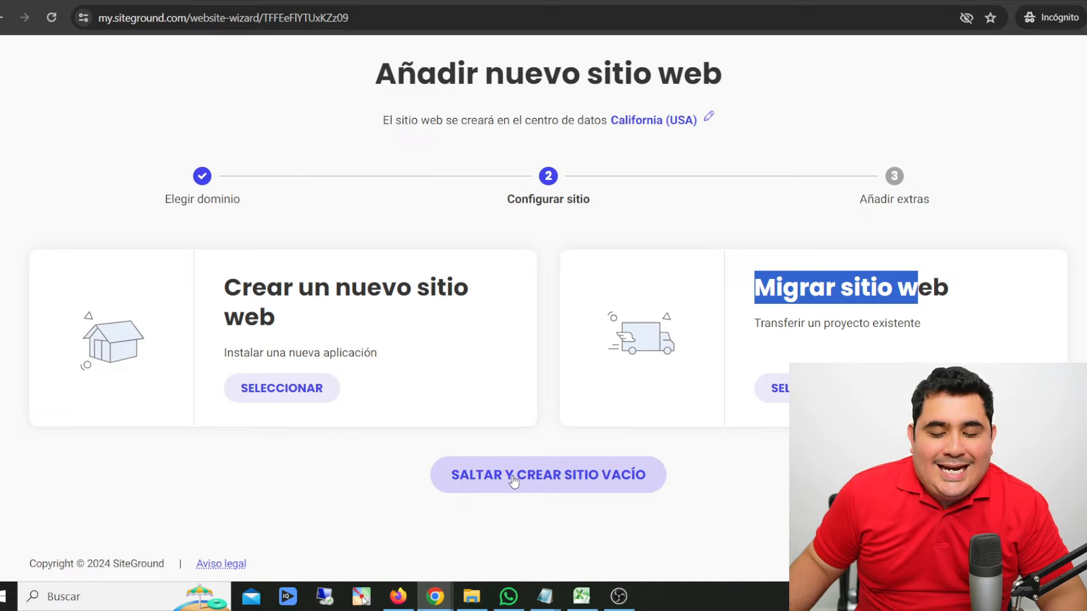
{"action": "left_click", "coordinate": [581, 479]}
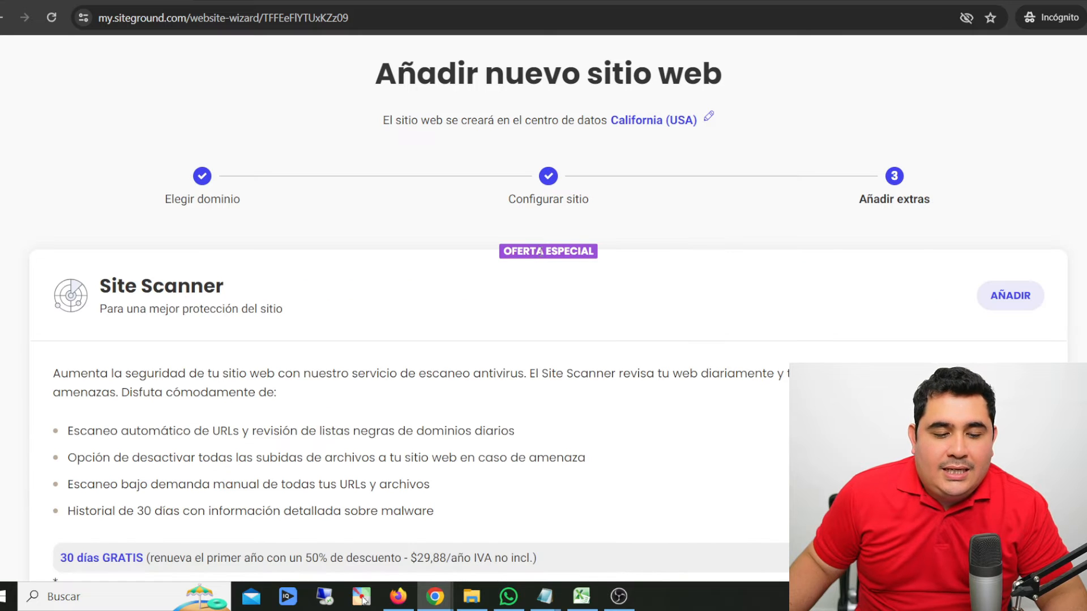
- Review the Site Scanner offer and finish creating the website without adding it
{"action": "scroll", "coordinate": [488, 328], "scroll_direction": "down", "scroll_amount": 2}
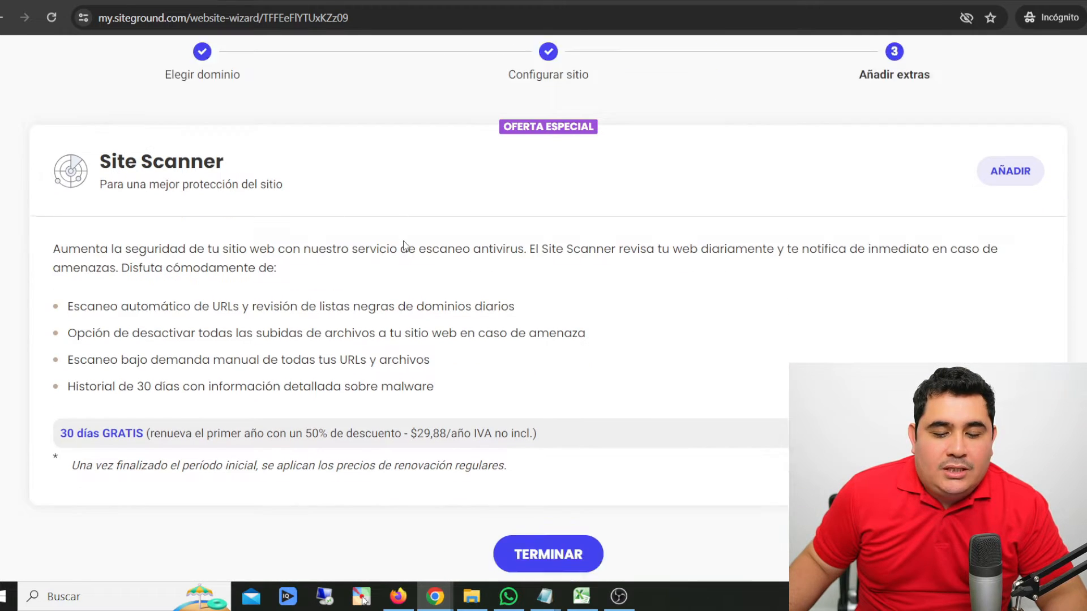
{"action": "scroll", "coordinate": [406, 245], "scroll_direction": "down", "scroll_amount": 2}
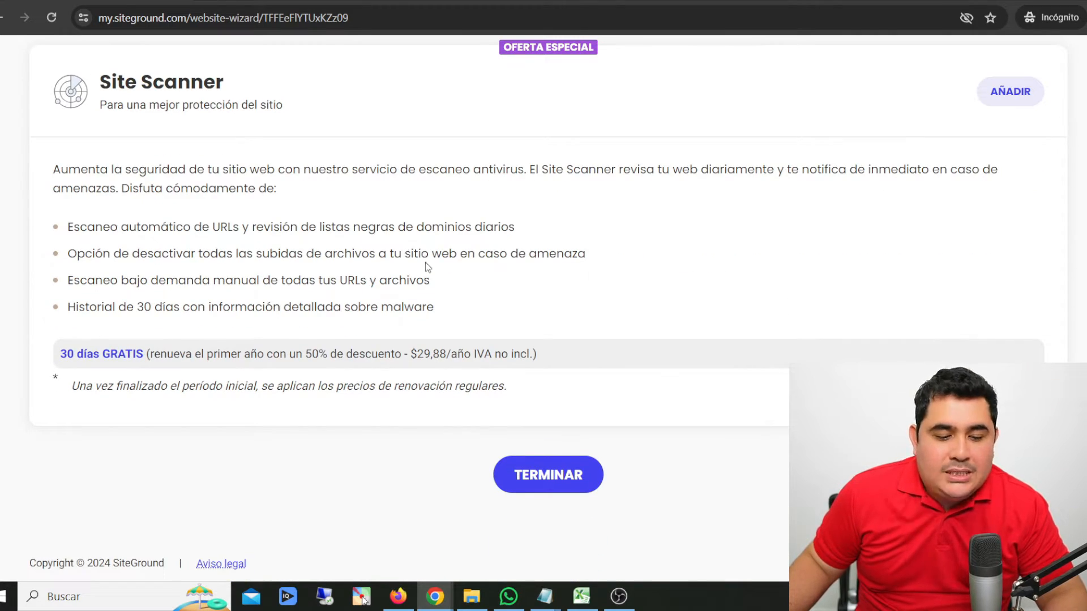
{"action": "left_click", "coordinate": [532, 481]}
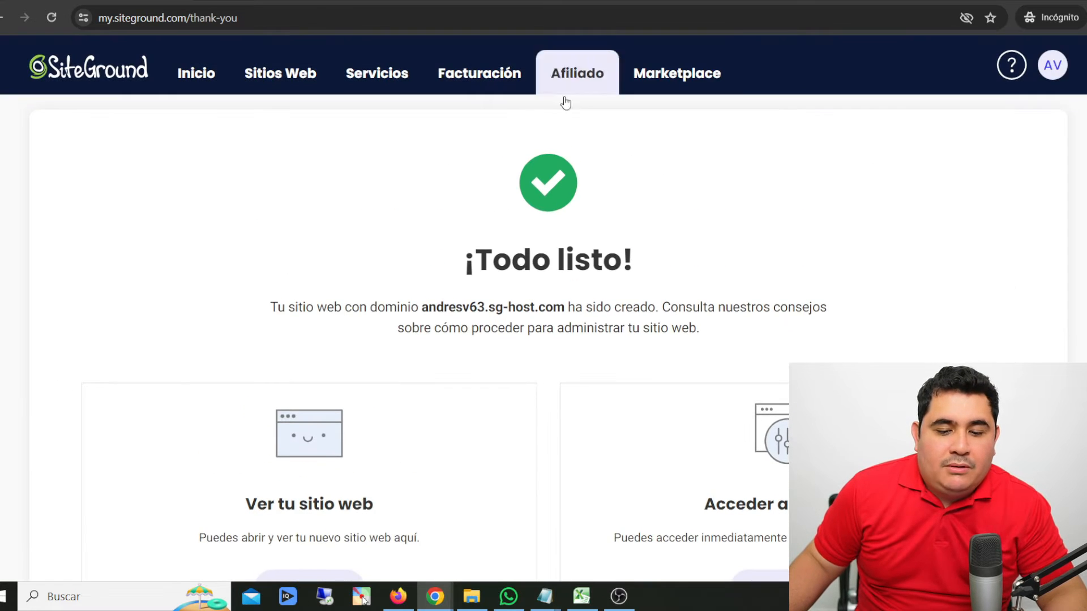
- Review the site creation confirmation and visit the new website, continuing past the insecure connection warning
{"action": "left_click_drag", "start_coordinate": [467, 260], "coordinate": [755, 260]}
{"action": "left_click", "coordinate": [754, 260]}
{"action": "scroll", "coordinate": [756, 260], "scroll_direction": "down", "scroll_amount": 3}
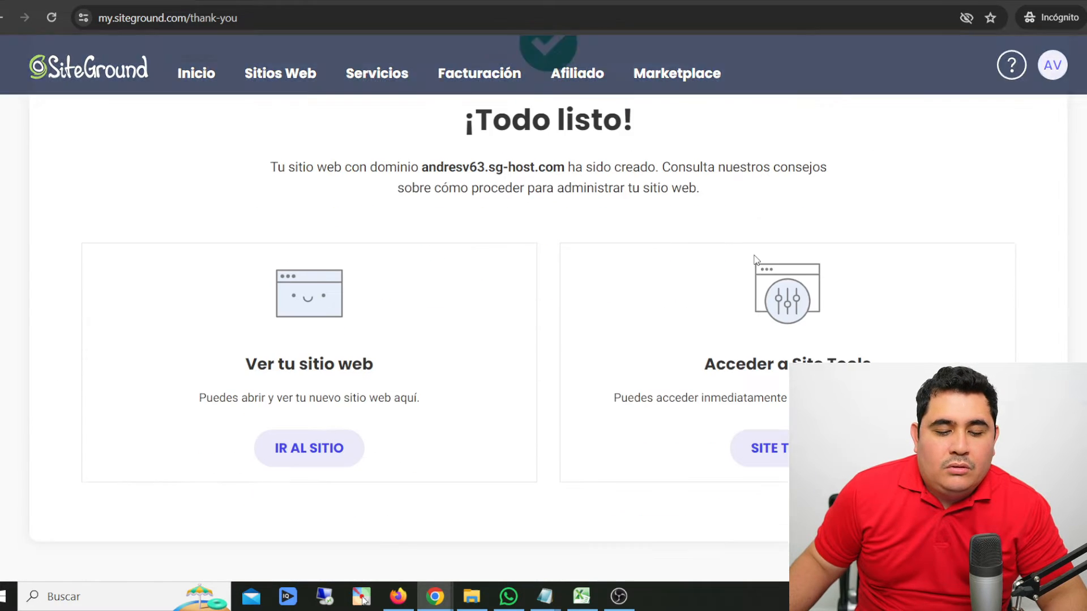
{"action": "scroll", "coordinate": [755, 260], "scroll_direction": "down", "scroll_amount": 1}
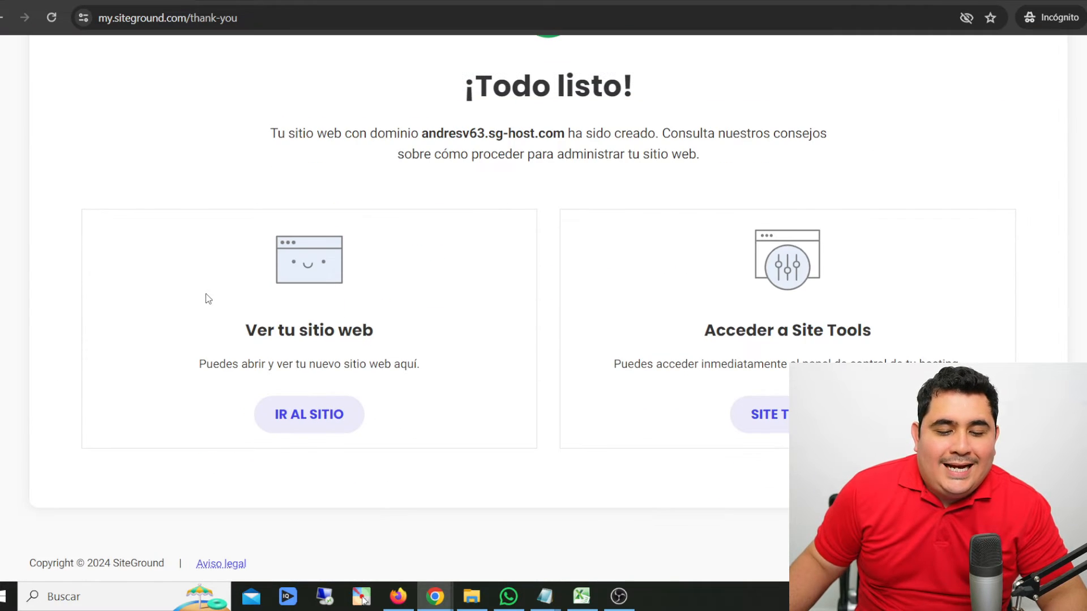
{"action": "left_click", "coordinate": [344, 416]}
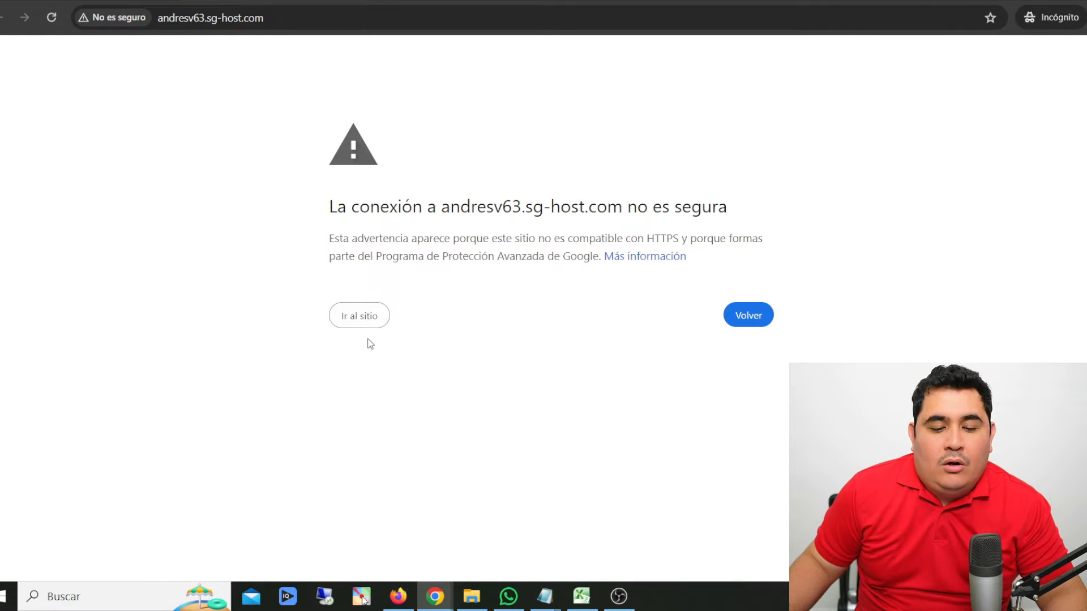
{"action": "left_click", "coordinate": [362, 318]}
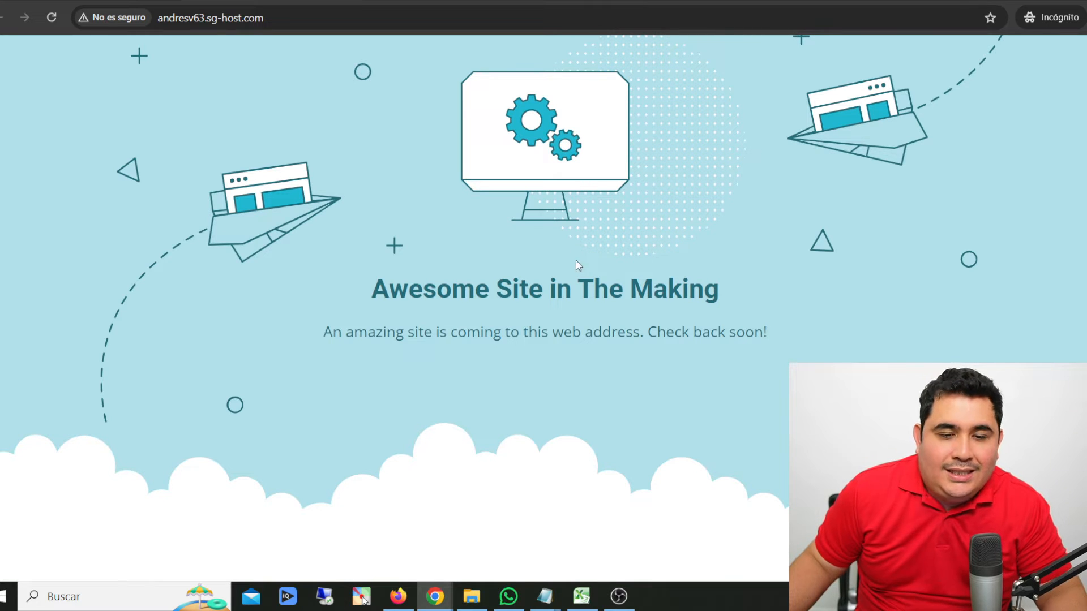
- Return to the site creation confirmation page and open Site Tools for the new website
{"action": "left_click", "coordinate": [166, 1]}
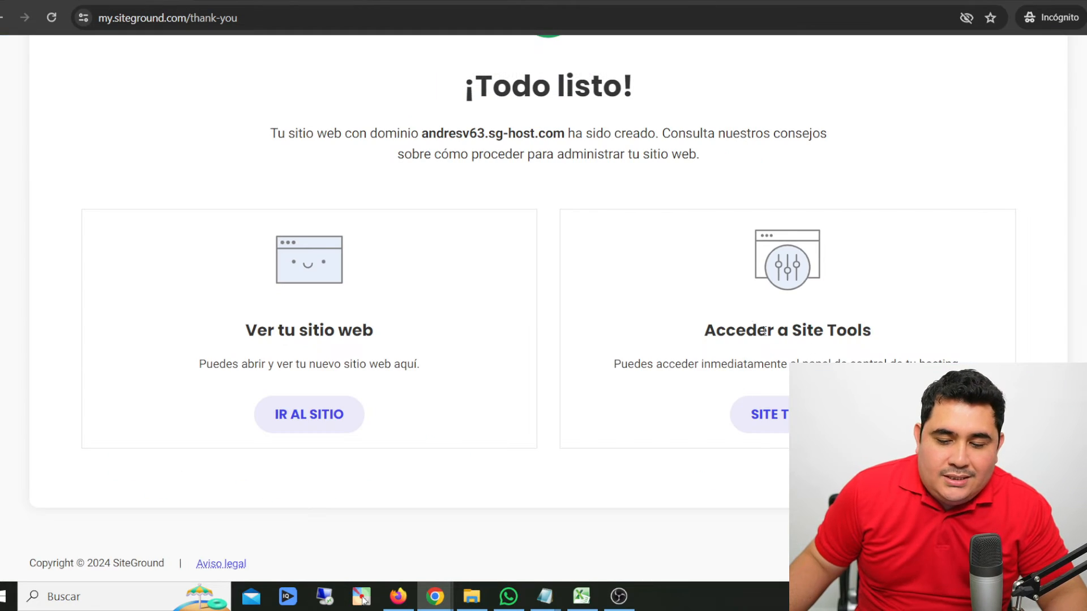
{"action": "left_click_drag", "start_coordinate": [706, 325], "coordinate": [874, 337]}
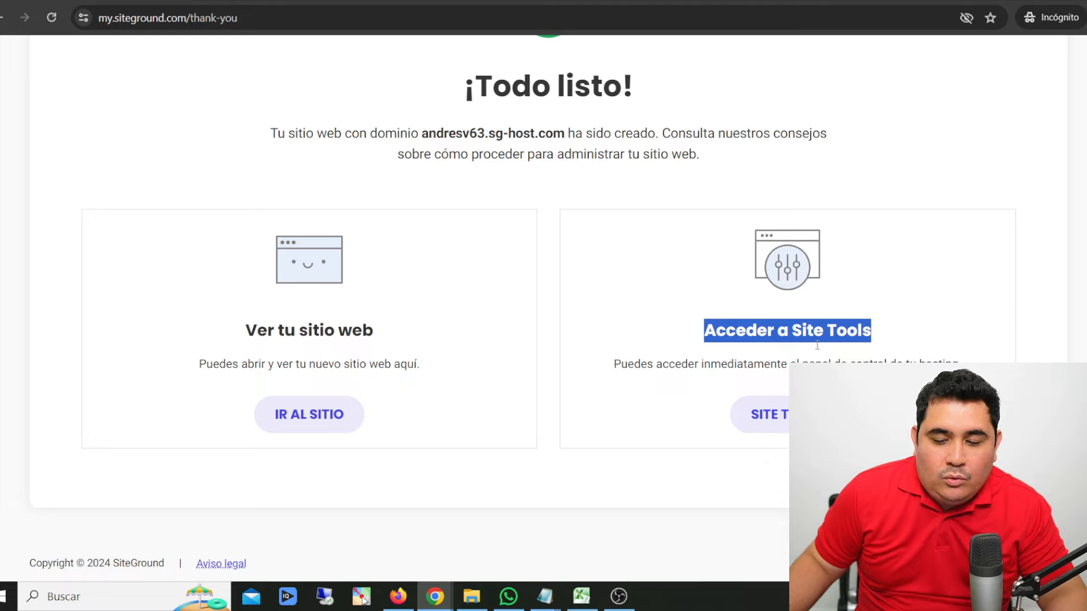
{"action": "left_click", "coordinate": [749, 399]}
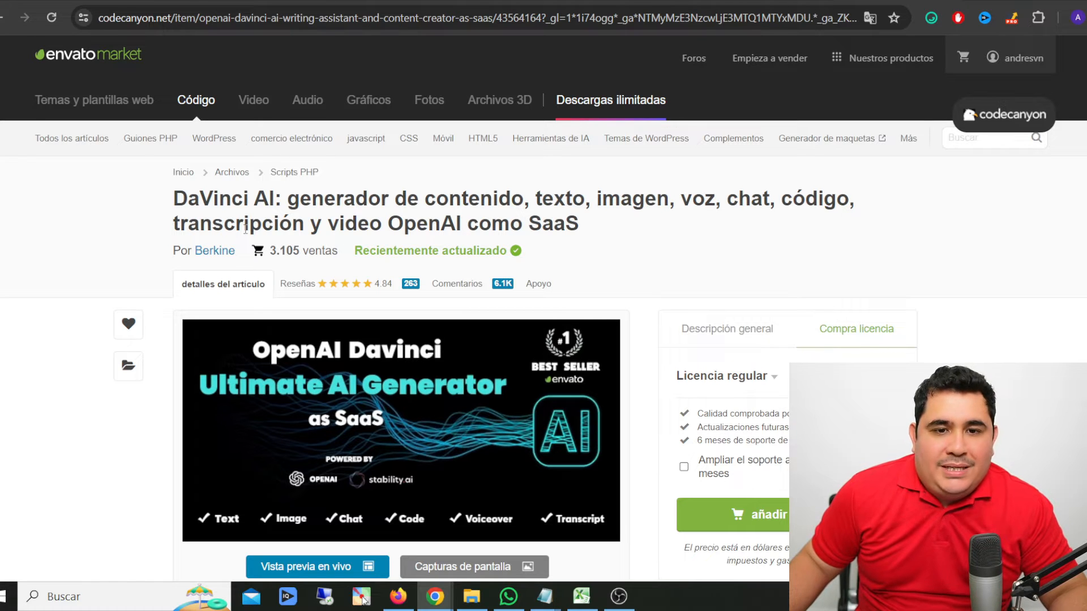
- Examine the DaVinci AI script's CodeCanyon page, including its title, preview, description and regular licence price
{"action": "left_click_drag", "start_coordinate": [180, 197], "coordinate": [578, 227]}
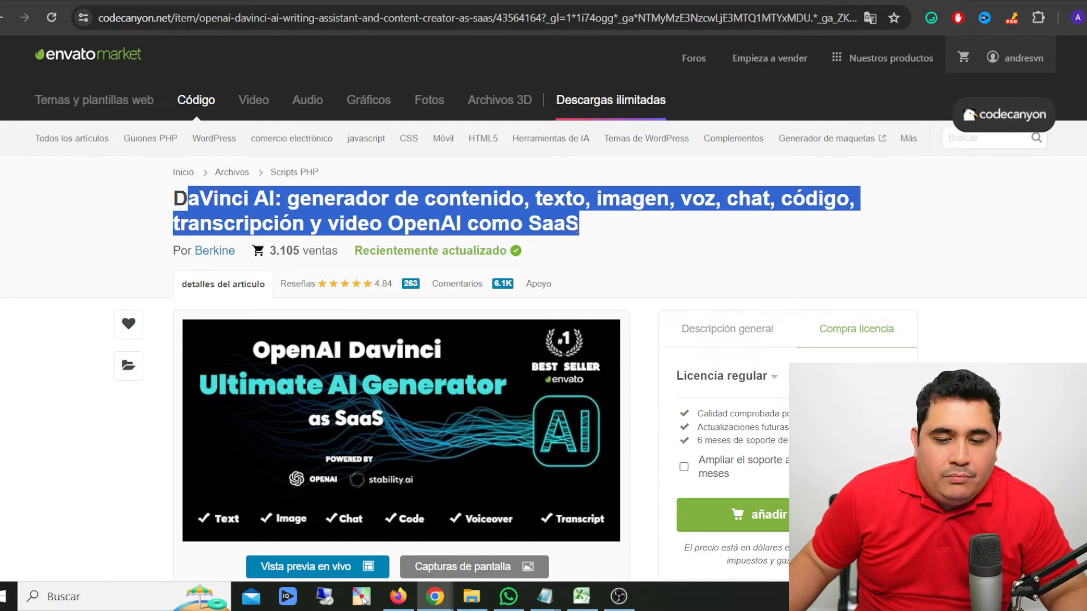
{"action": "left_click", "coordinate": [577, 228]}
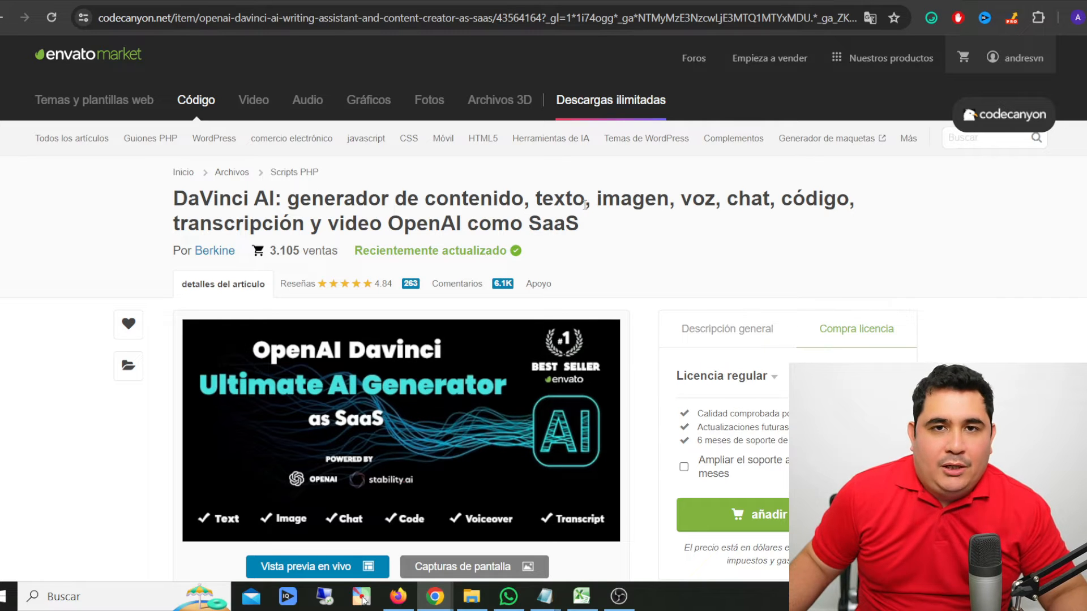
{"action": "scroll", "coordinate": [599, 223], "scroll_direction": "down", "scroll_amount": 3}
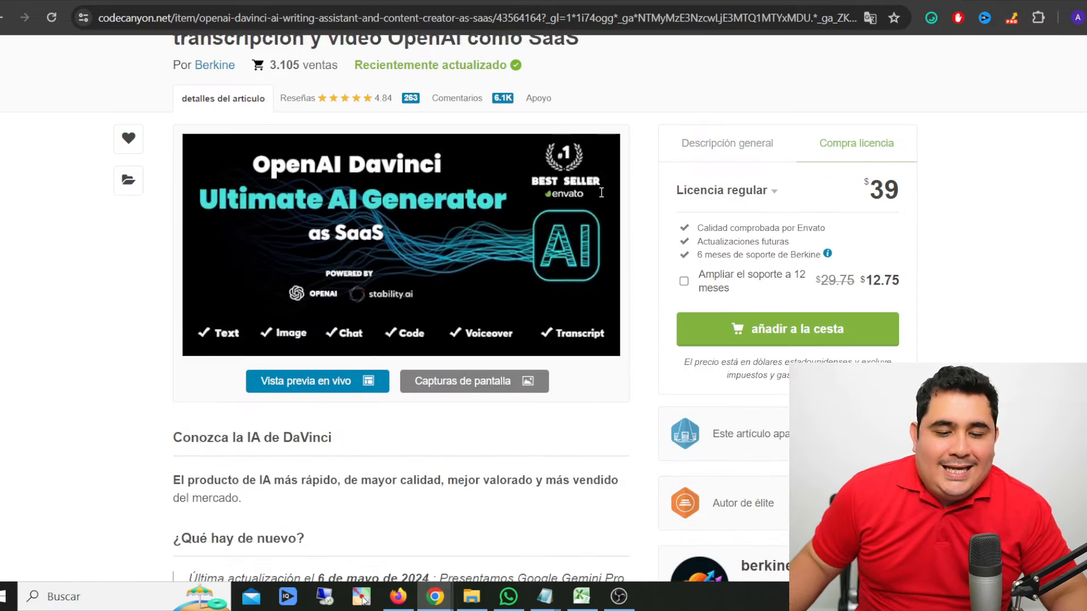
{"action": "scroll", "coordinate": [759, 249], "scroll_direction": "down", "scroll_amount": 2}
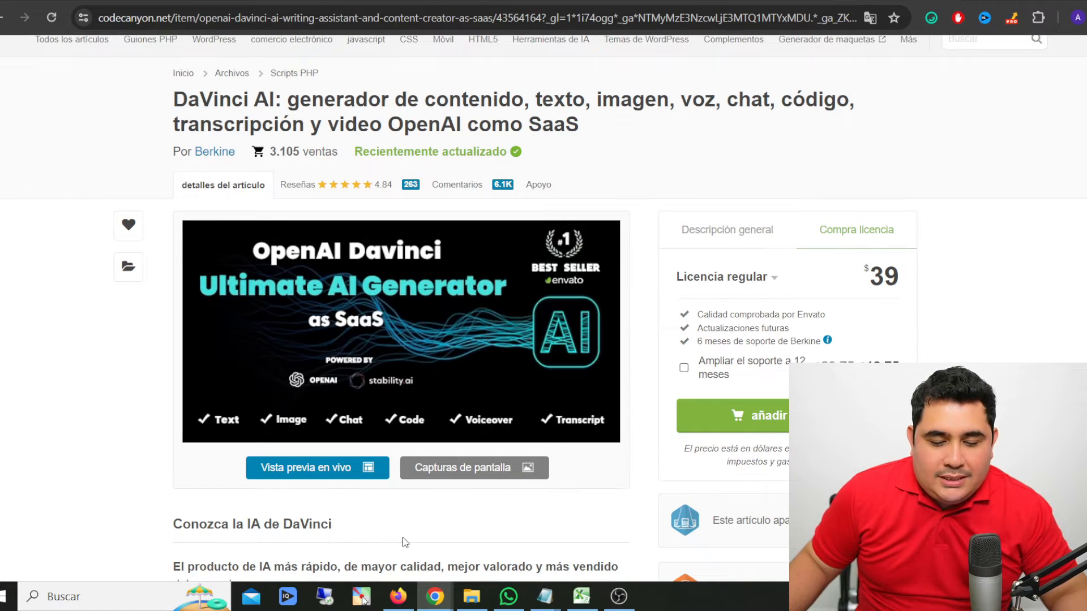
{"action": "scroll", "coordinate": [993, 246], "scroll_direction": "down", "scroll_amount": 3}
{"action": "scroll", "coordinate": [994, 247], "scroll_direction": "up", "scroll_amount": 3}
{"action": "left_click_drag", "start_coordinate": [853, 263], "coordinate": [966, 275]}
{"action": "left_click", "coordinate": [933, 273]}
{"action": "scroll", "coordinate": [933, 273], "scroll_direction": "down", "scroll_amount": 2}
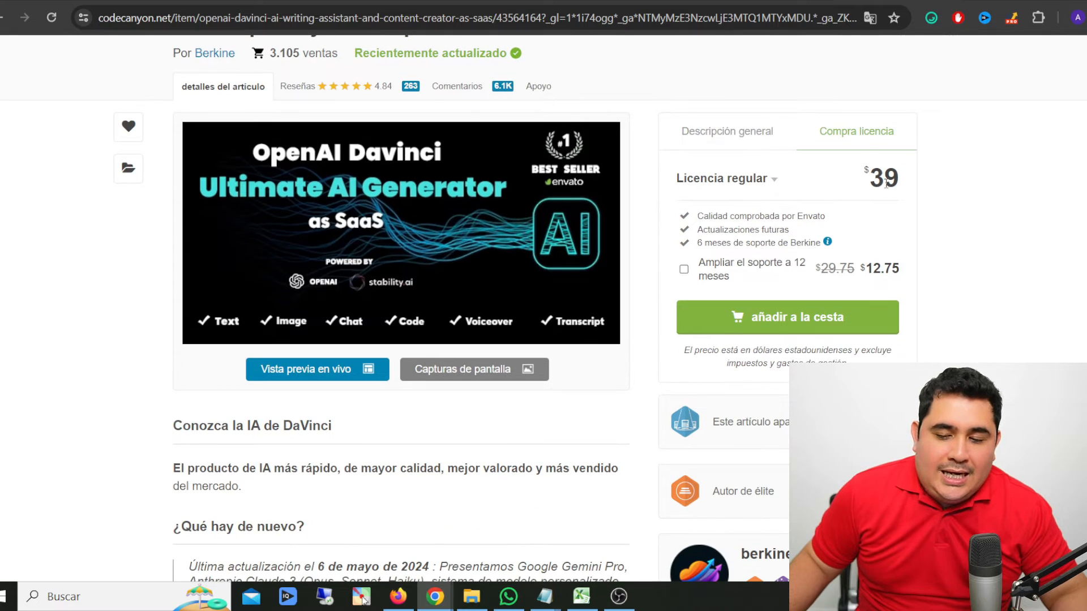
{"action": "left_click_drag", "start_coordinate": [872, 176], "coordinate": [920, 175]}
{"action": "left_click", "coordinate": [931, 180]}
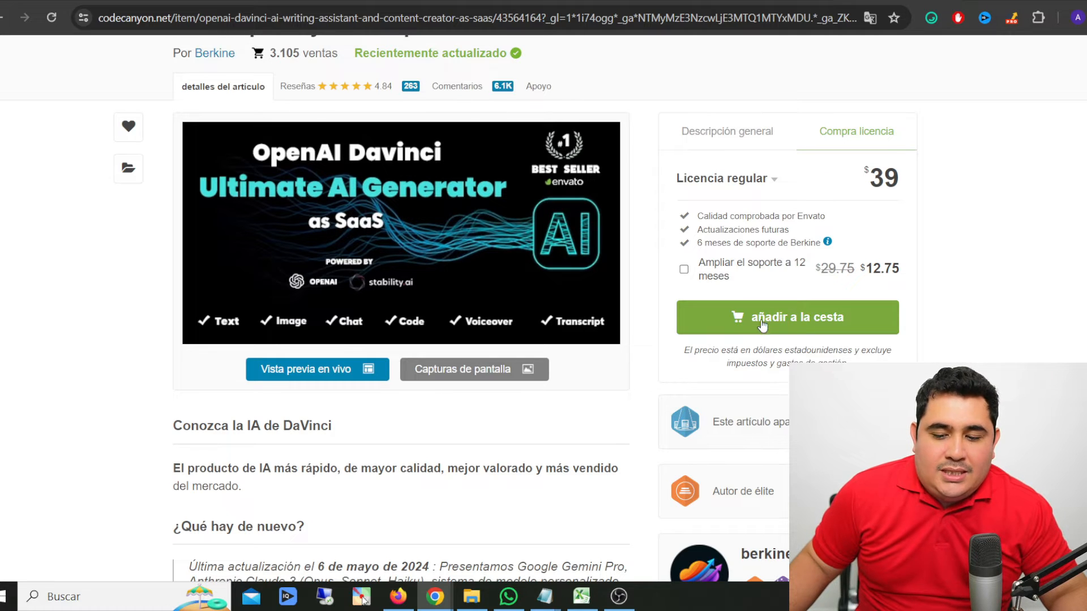
- Add the DaVinci AI script with the regular licence to the cart and go to checkout to review the order
{"action": "left_click", "coordinate": [823, 319]}
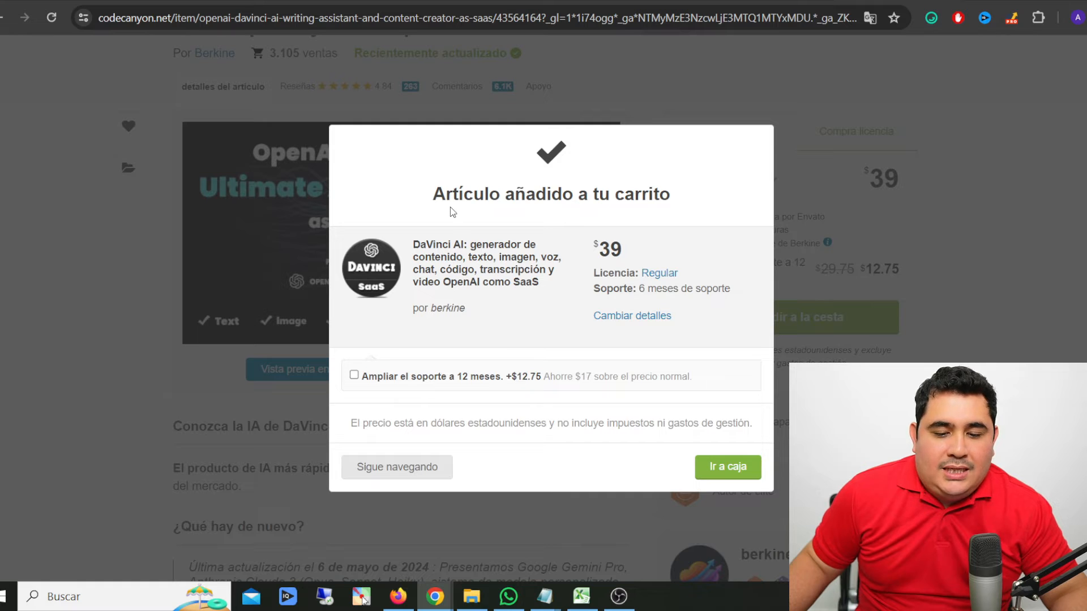
{"action": "left_click", "coordinate": [729, 469]}
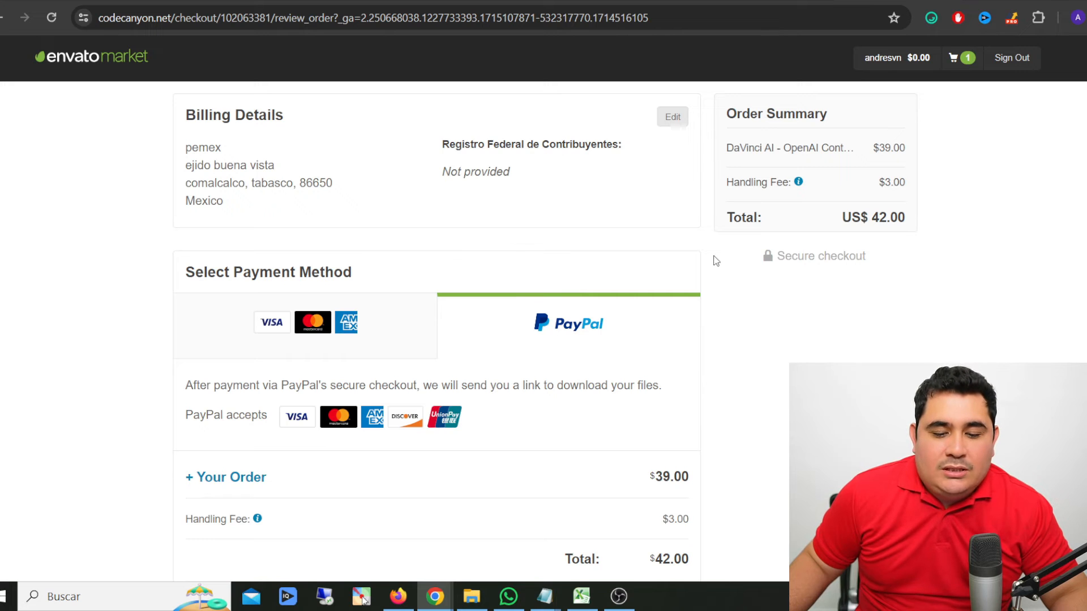
{"action": "scroll", "coordinate": [715, 261], "scroll_direction": "down", "scroll_amount": 3}
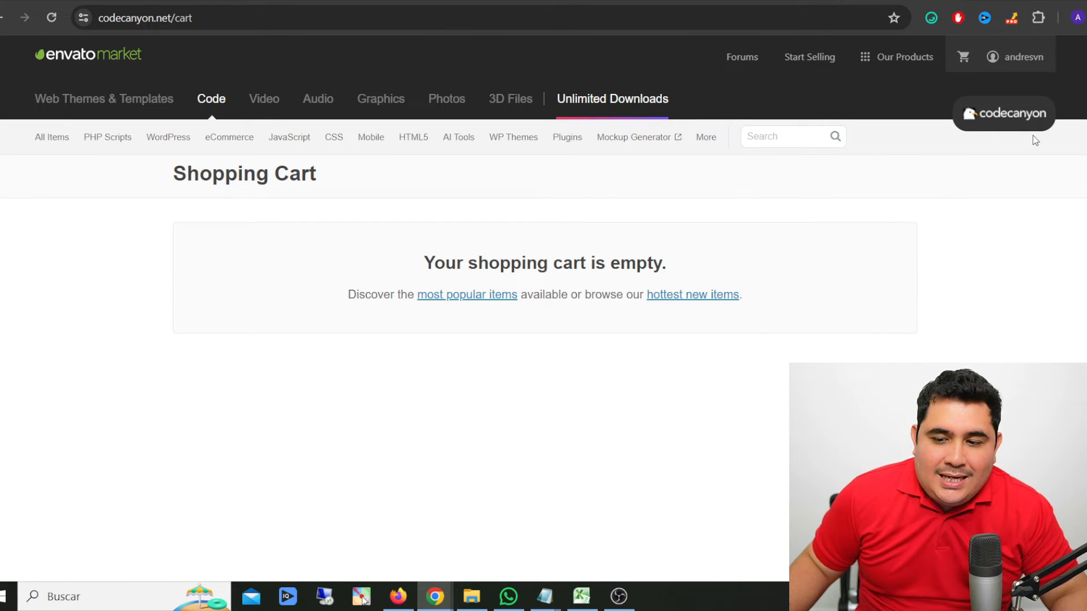
- Open the CodeCanyon account's downloads and download all files and documentation for the DaVinci AI item
{"action": "mouse_move", "coordinate": [1014, 59]}
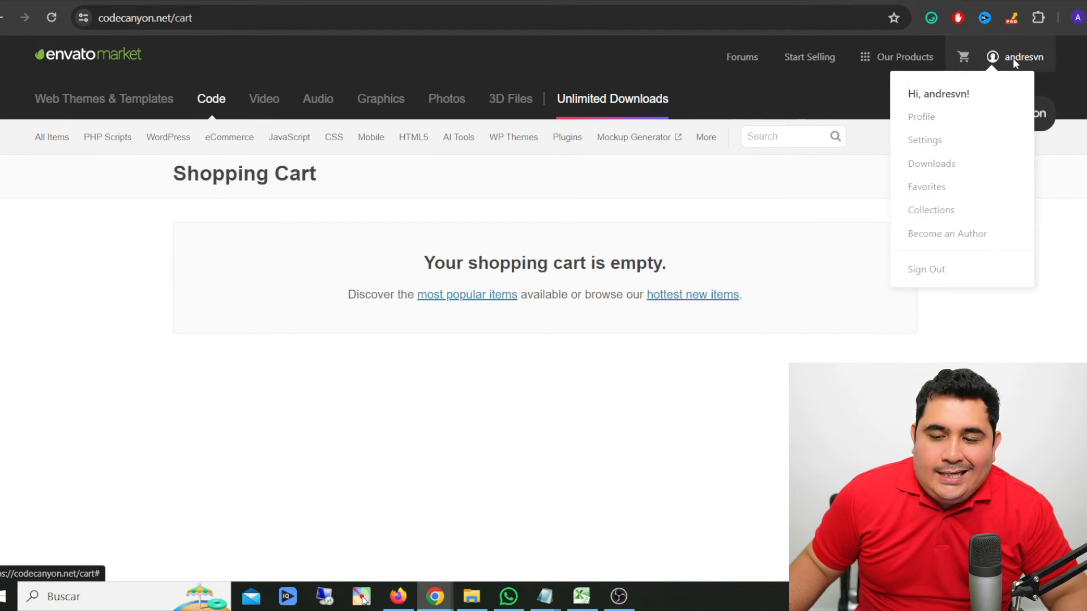
{"action": "left_click", "coordinate": [937, 169]}
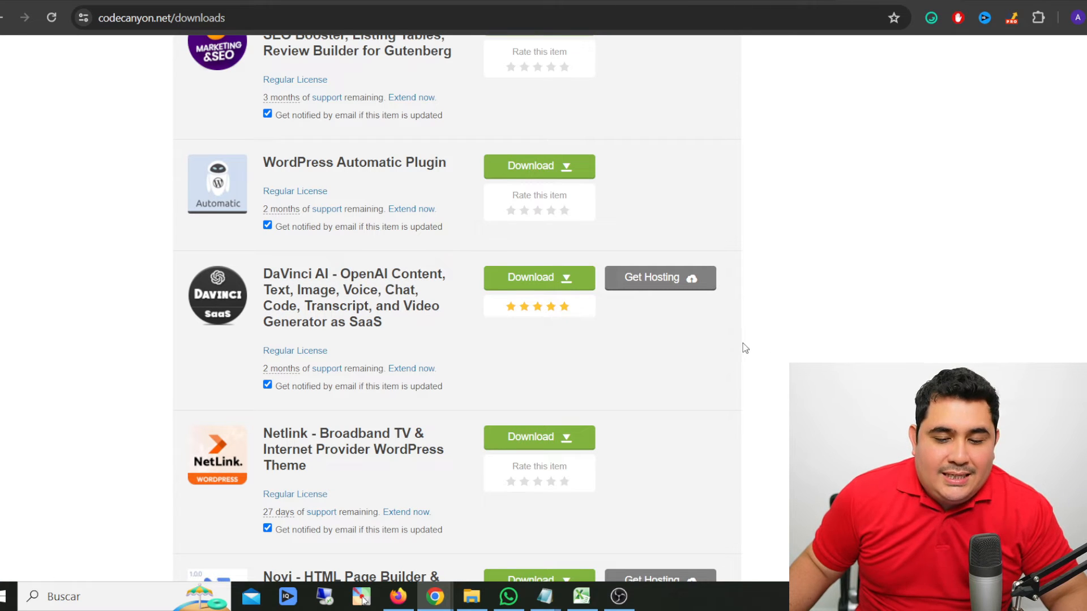
{"action": "left_click", "coordinate": [567, 283]}
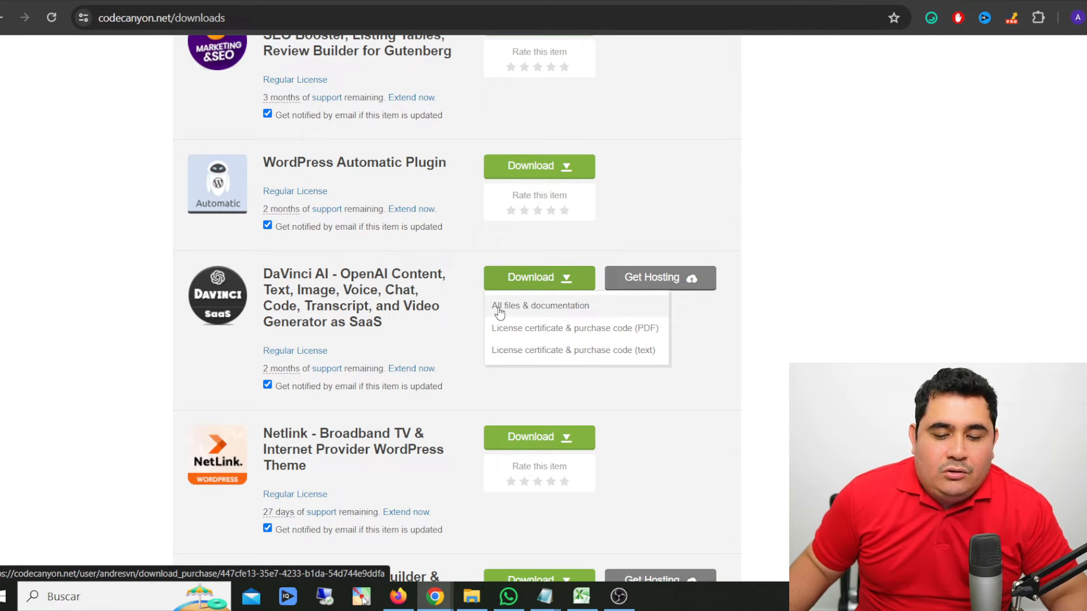
{"action": "left_click", "coordinate": [546, 308]}
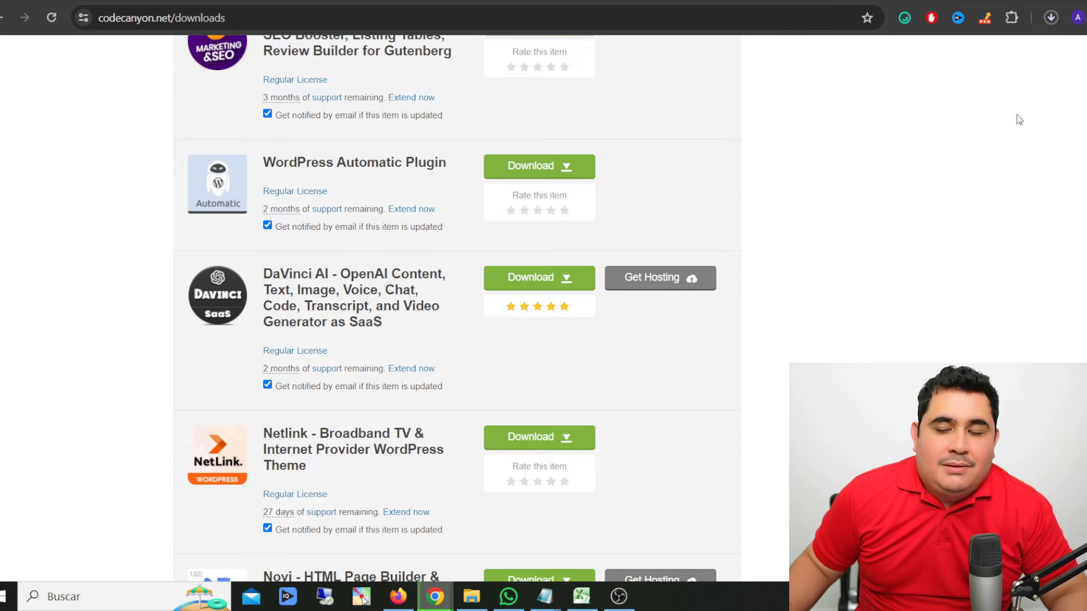
- Locate the downloaded CodeCanyon archive in the SITIO WEB folder and extract it into a folder named after the archive
{"action": "left_click", "coordinate": [1050, 19]}
{"action": "mouse_move", "coordinate": [943, 106]}
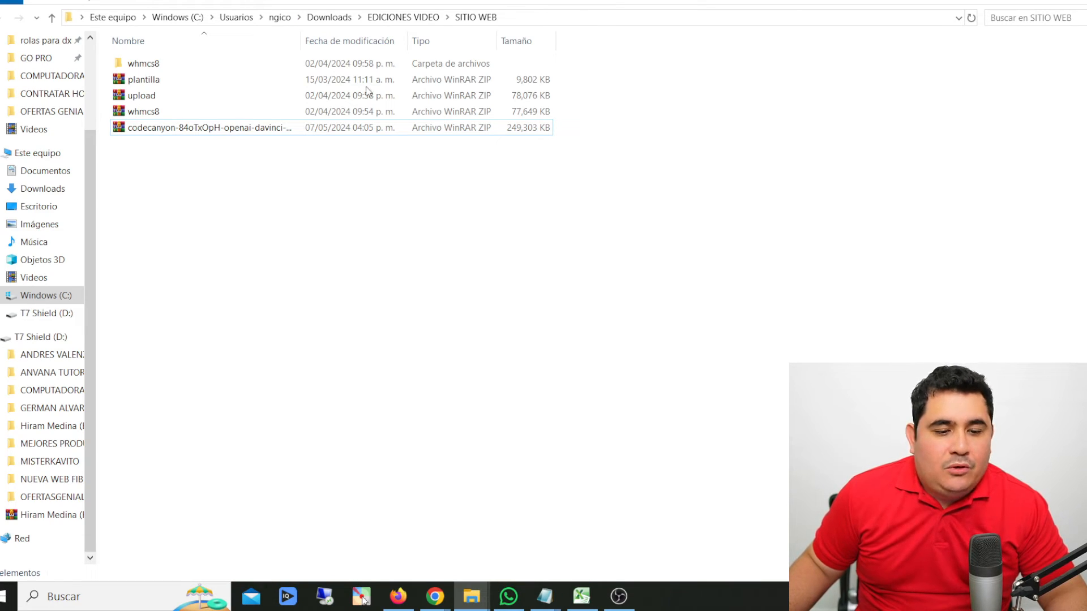
{"action": "left_click", "coordinate": [192, 129]}
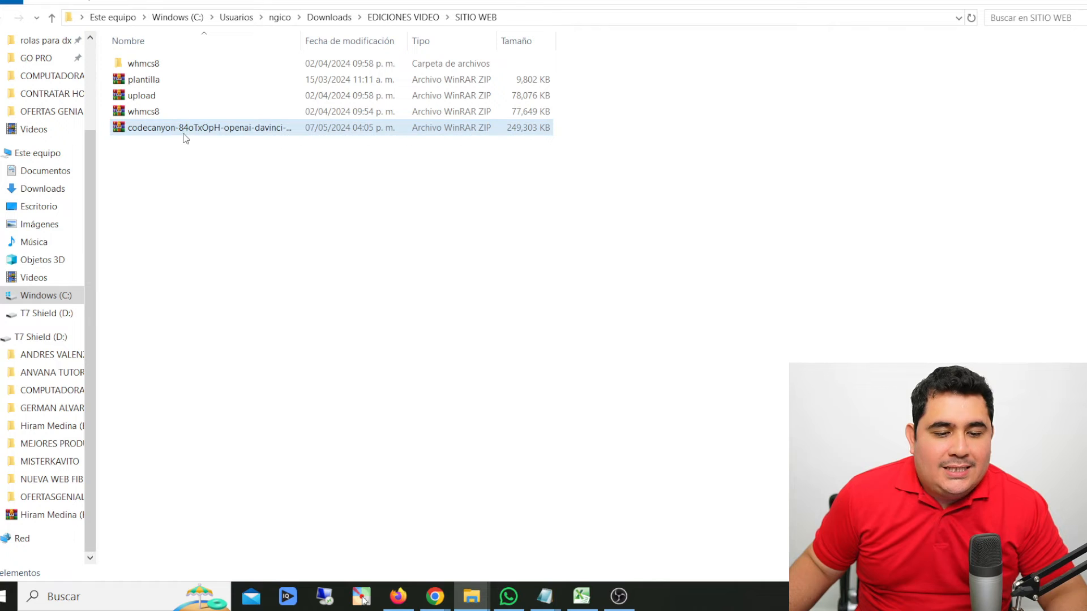
{"action": "right_click", "coordinate": [163, 128]}
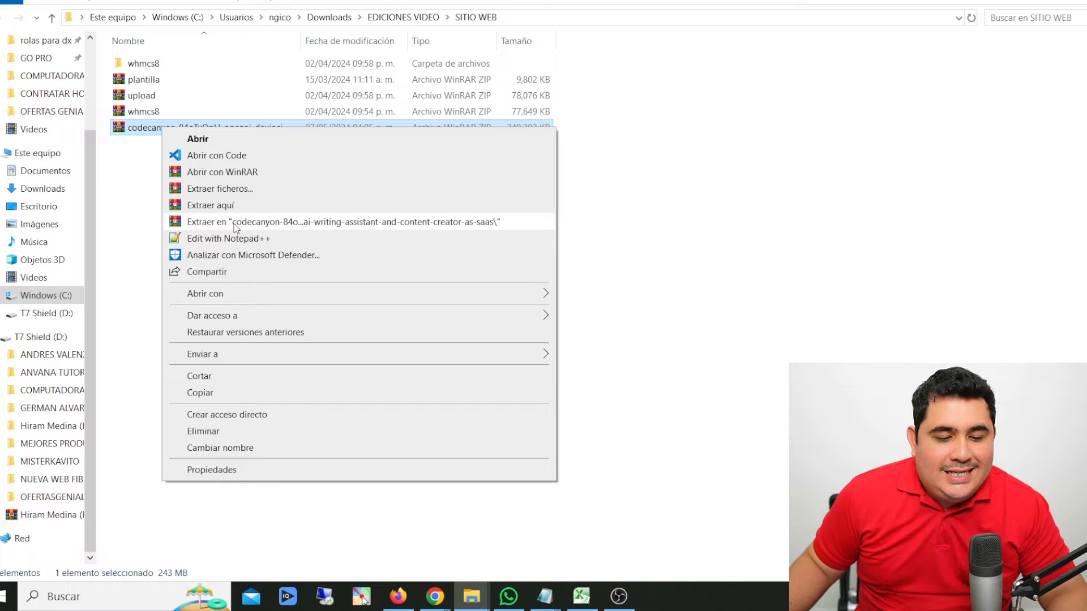
{"action": "left_click", "coordinate": [374, 222]}
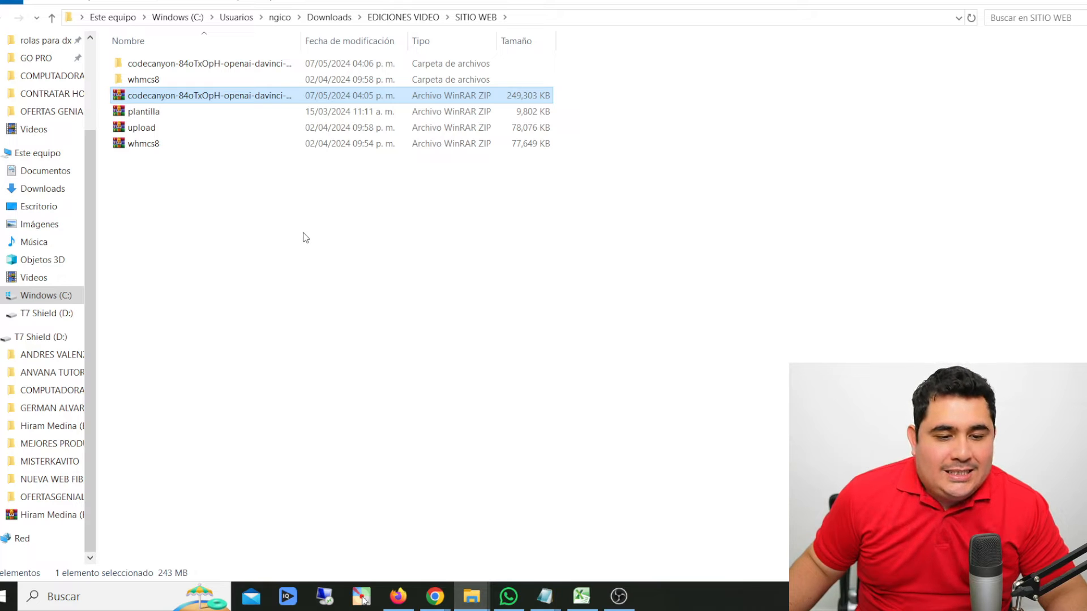
- Open the extracted CodeCanyon folder and examine its documentation folder, openaidavinci-5.1 archive and readme file
{"action": "left_click", "coordinate": [208, 67]}
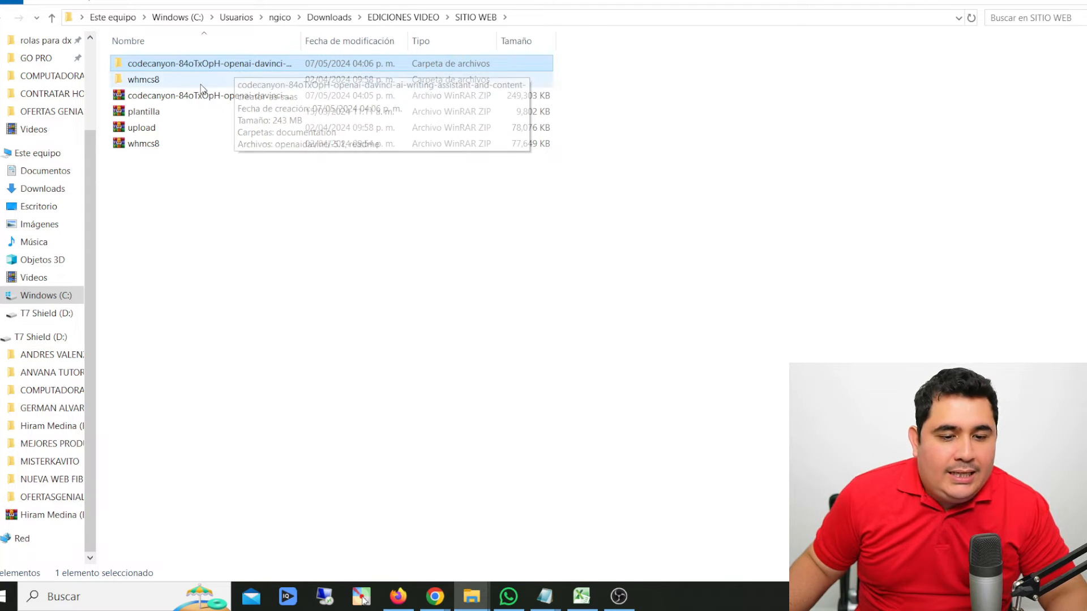
{"action": "double_click", "coordinate": [200, 66]}
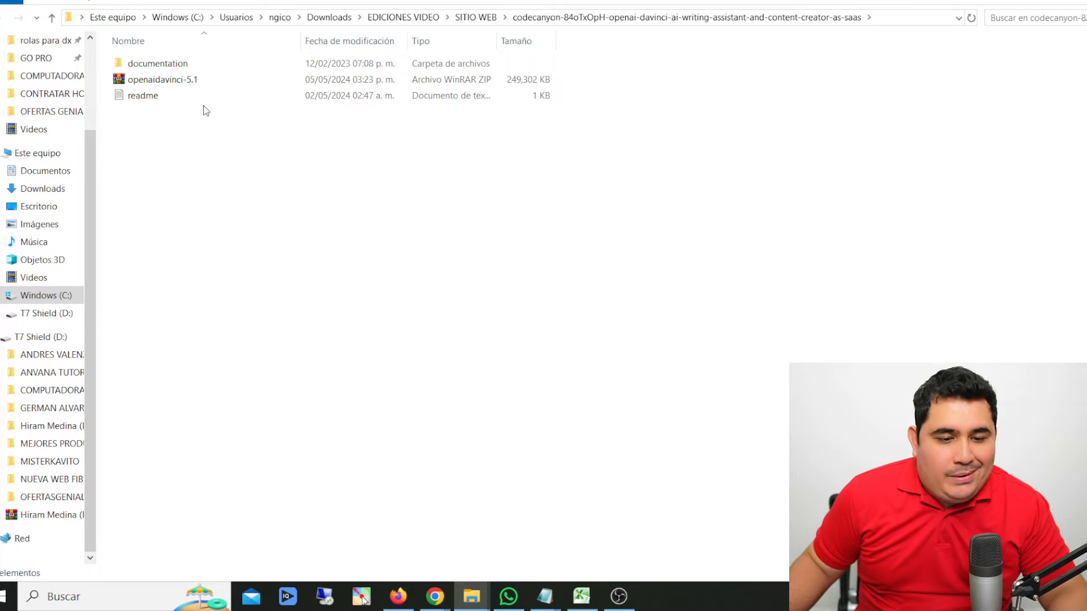
{"action": "left_click", "coordinate": [173, 65]}
{"action": "left_click", "coordinate": [136, 85]}
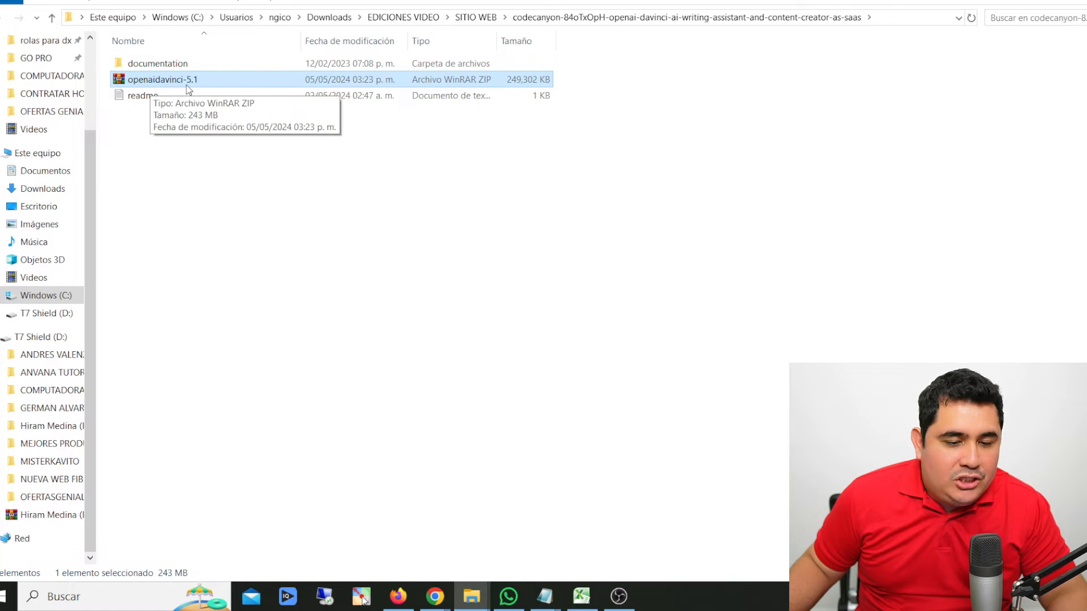
{"action": "left_click", "coordinate": [154, 96]}
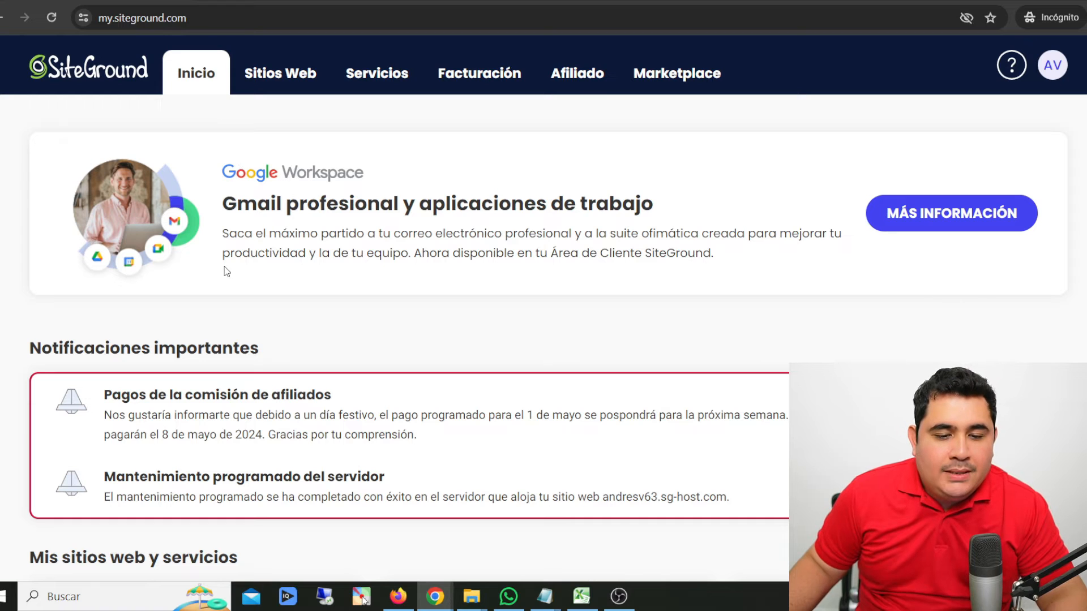
- Switch to the SiteGround account in the browser and open Site Tools for the newly created website
{"action": "left_click", "coordinate": [286, 82]}
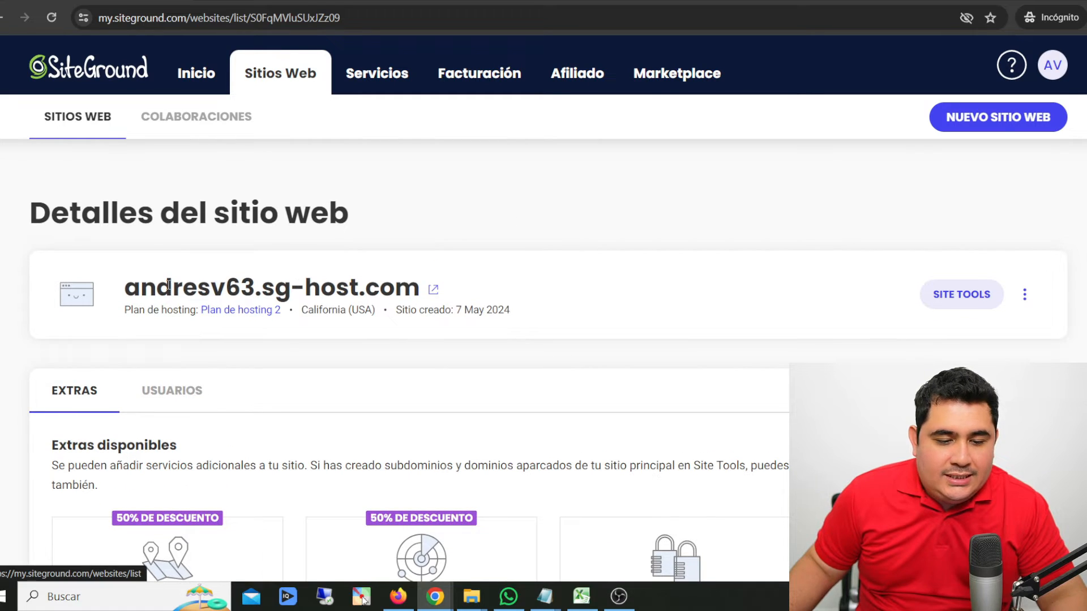
{"action": "left_click_drag", "start_coordinate": [124, 289], "coordinate": [403, 300]}
{"action": "left_click", "coordinate": [436, 364]}
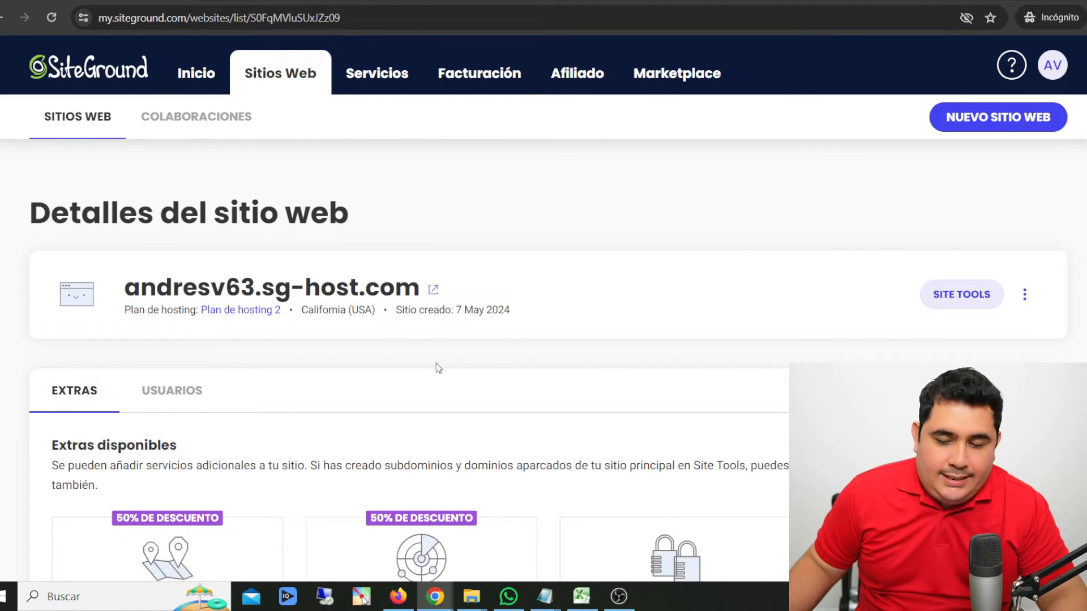
{"action": "left_click", "coordinate": [956, 303]}
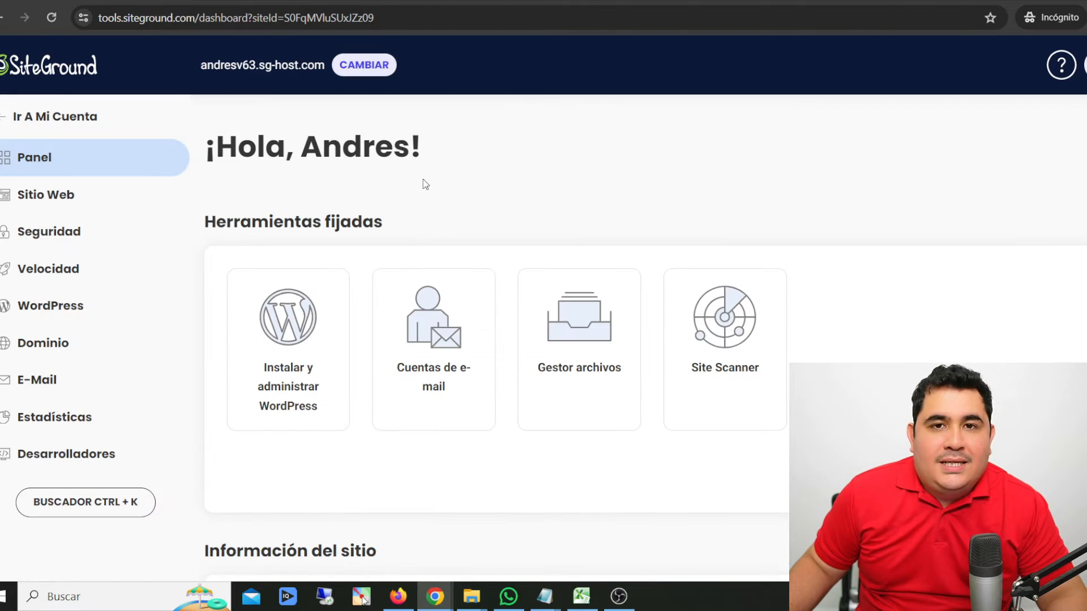
{"action": "left_click_drag", "start_coordinate": [225, 167], "coordinate": [374, 150]}
{"action": "left_click", "coordinate": [306, 148]}
{"action": "left_click", "coordinate": [486, 180]}
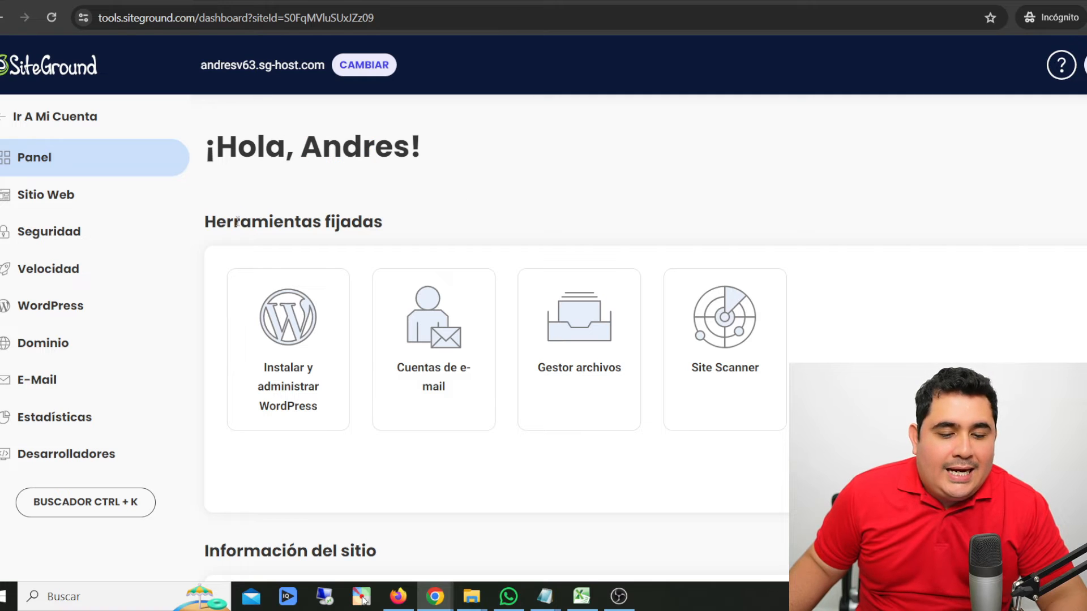
{"action": "left_click_drag", "start_coordinate": [235, 222], "coordinate": [383, 222]}
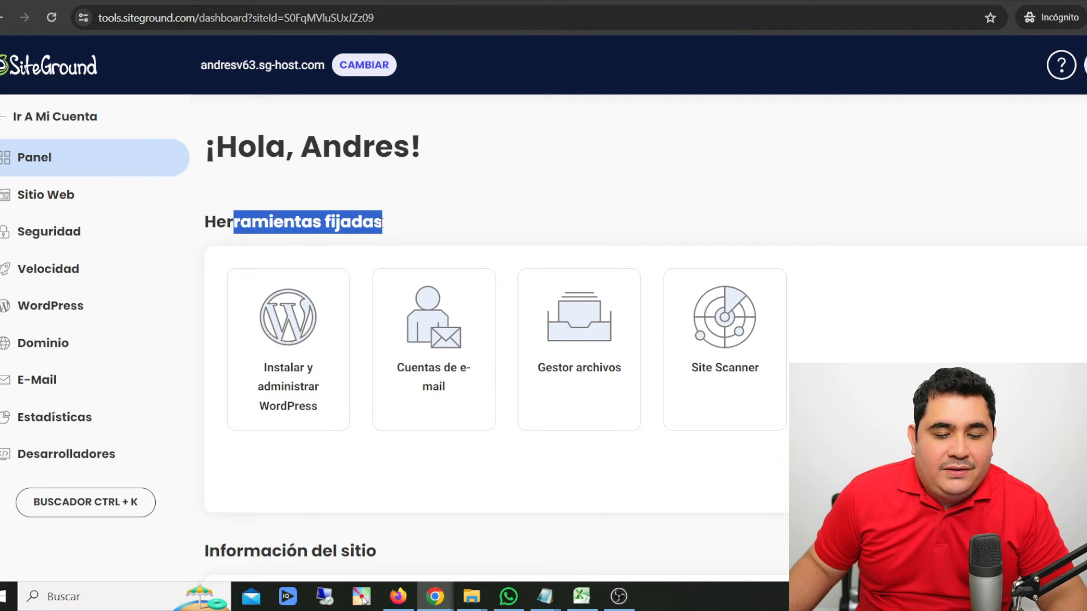
{"action": "left_click", "coordinate": [569, 202]}
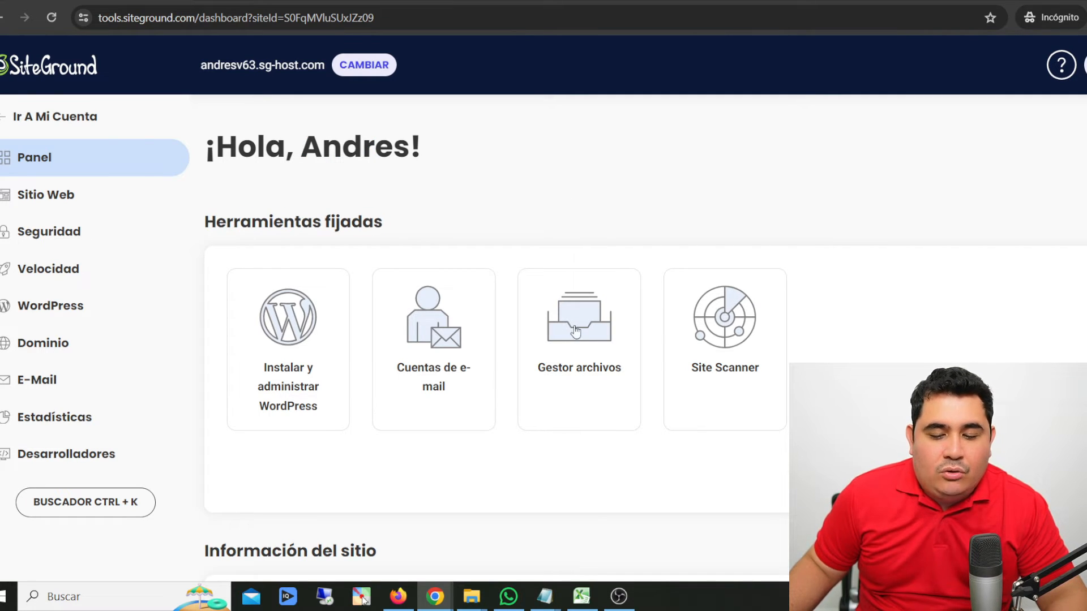
- Open the site's public_html folder in the file manager and delete Default.html
{"action": "left_click", "coordinate": [587, 328]}
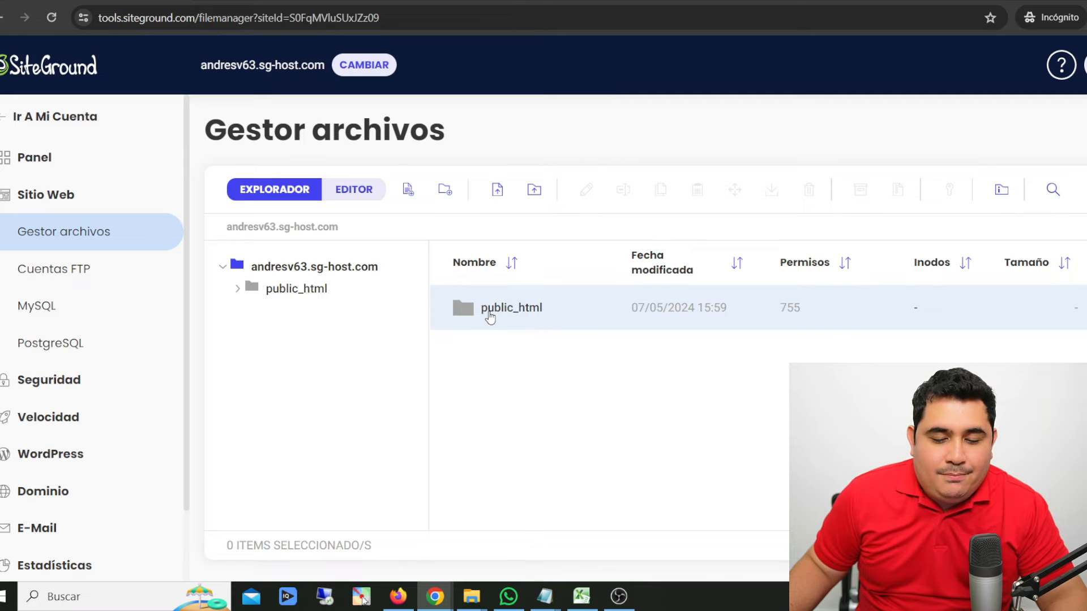
{"action": "double_click", "coordinate": [568, 312]}
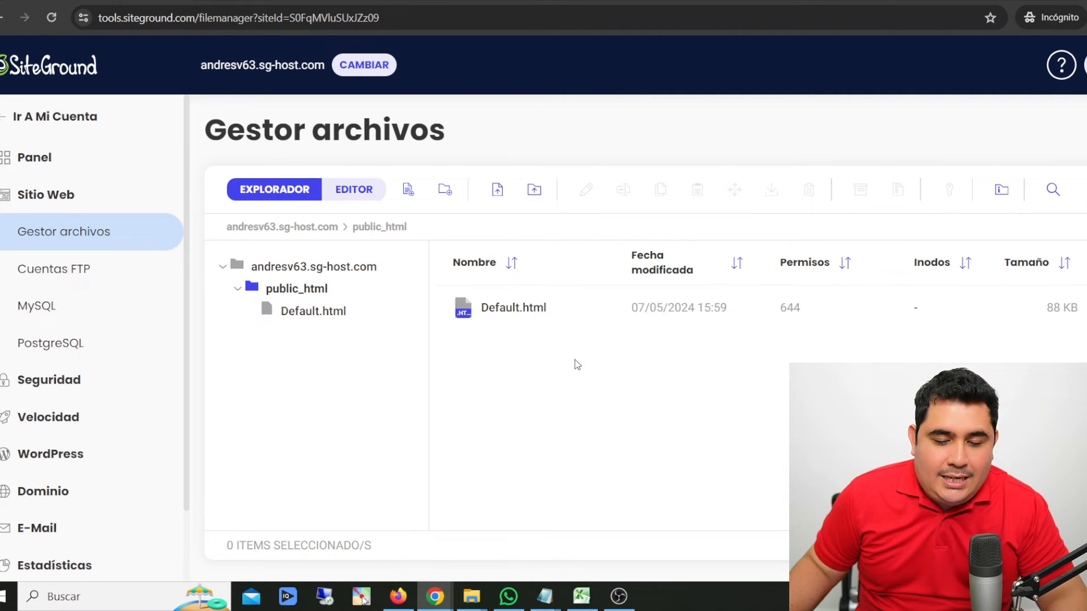
{"action": "left_click", "coordinate": [497, 321]}
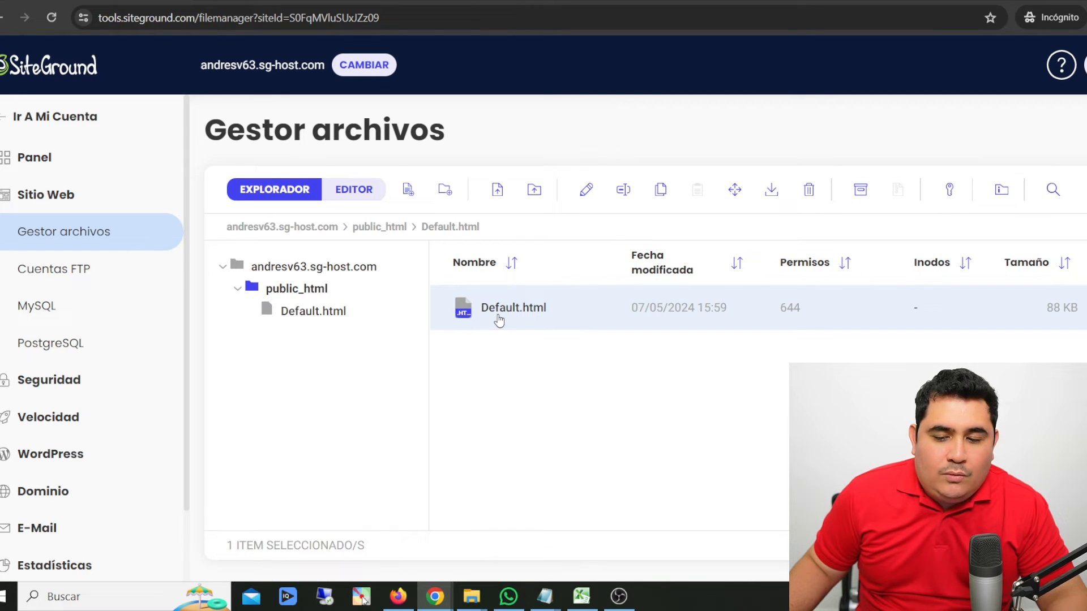
{"action": "left_click", "coordinate": [810, 191]}
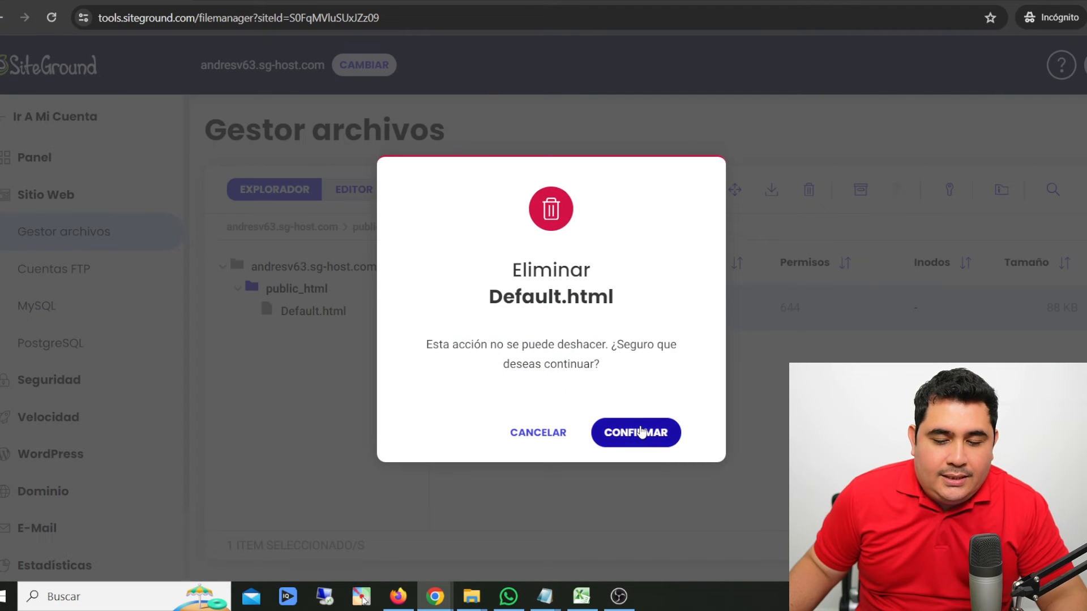
{"action": "left_click", "coordinate": [635, 432]}
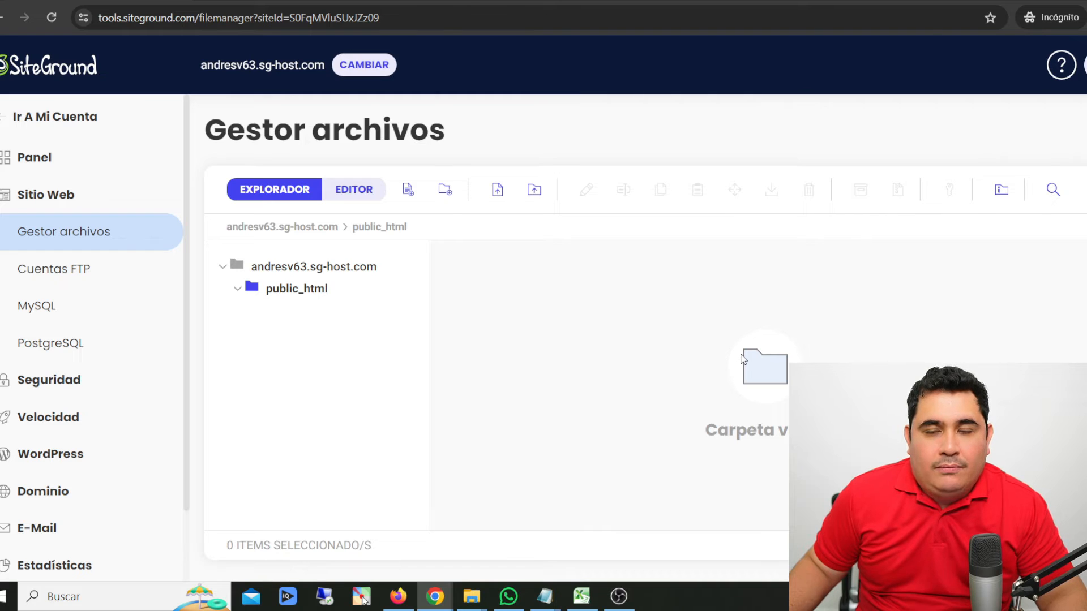
{"action": "key", "text": "F9"}
{"action": "left_click_drag", "start_coordinate": [355, 345], "coordinate": [482, 198]}
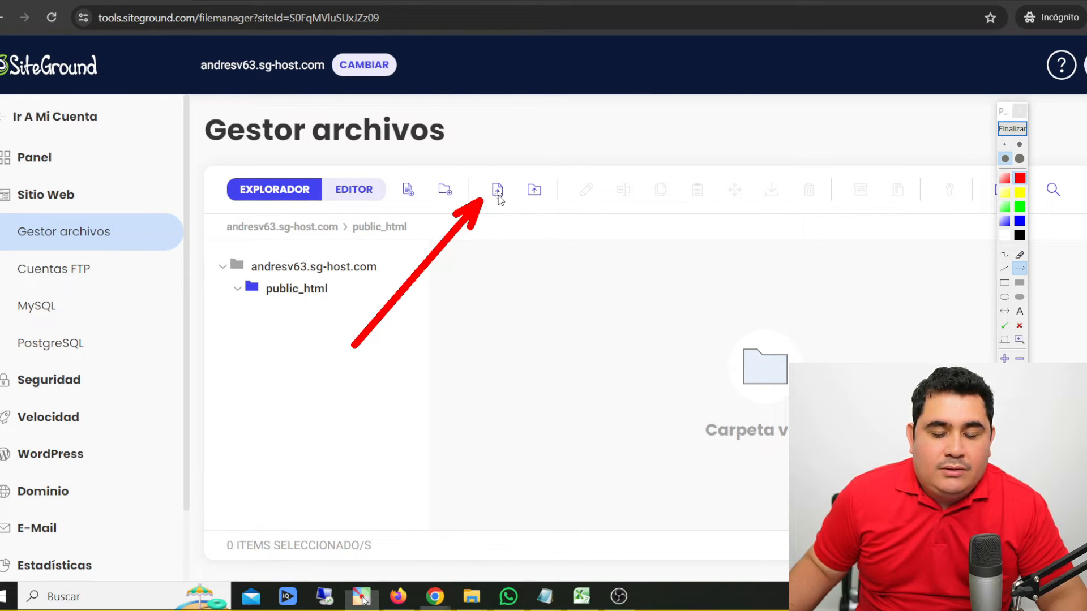
{"action": "left_click", "coordinate": [1013, 129]}
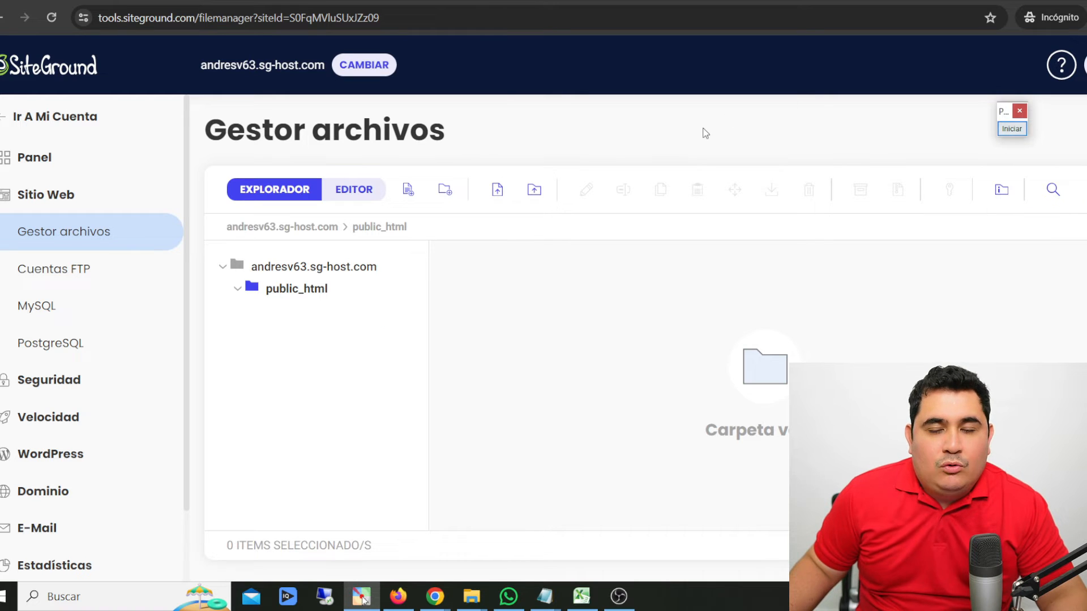
- Upload the openaidavinci-5.1 ZIP archive from the extracted CodeCanyon folder into public_html
{"action": "left_click", "coordinate": [497, 189]}
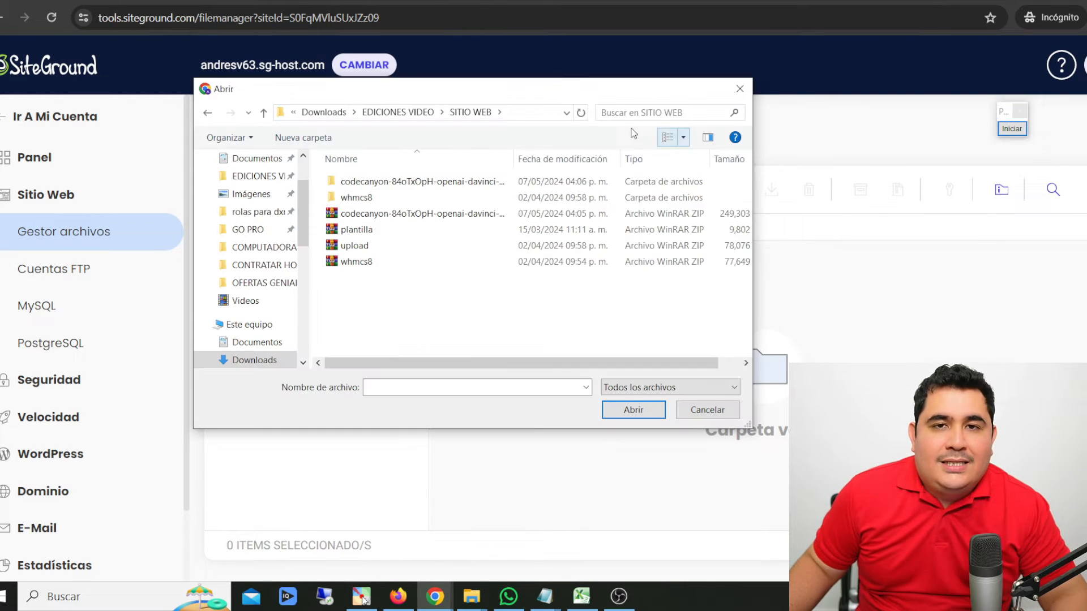
{"action": "double_click", "coordinate": [385, 184]}
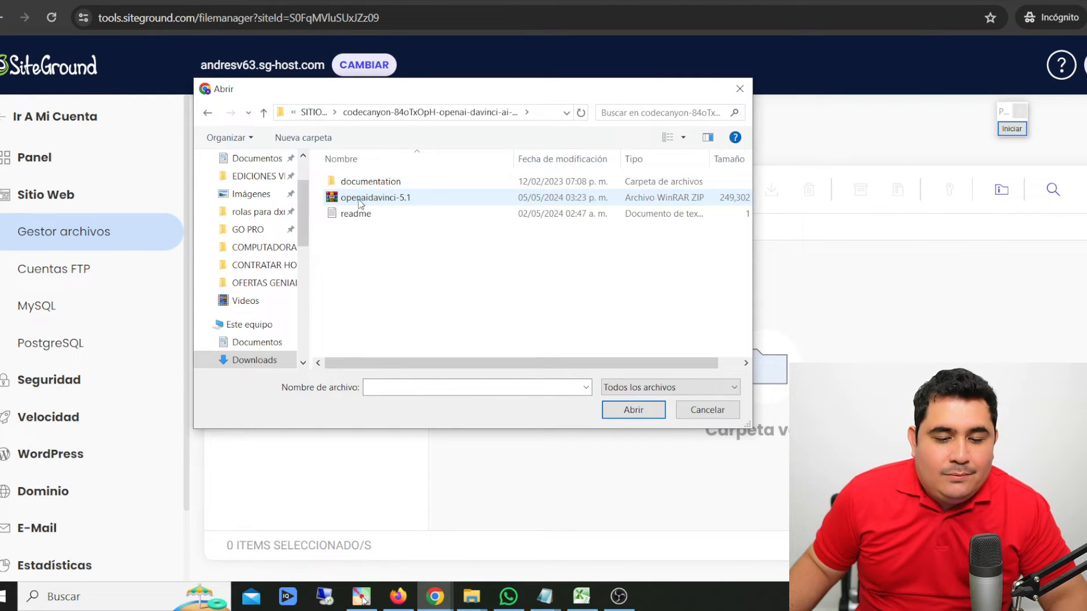
{"action": "left_click", "coordinate": [359, 201]}
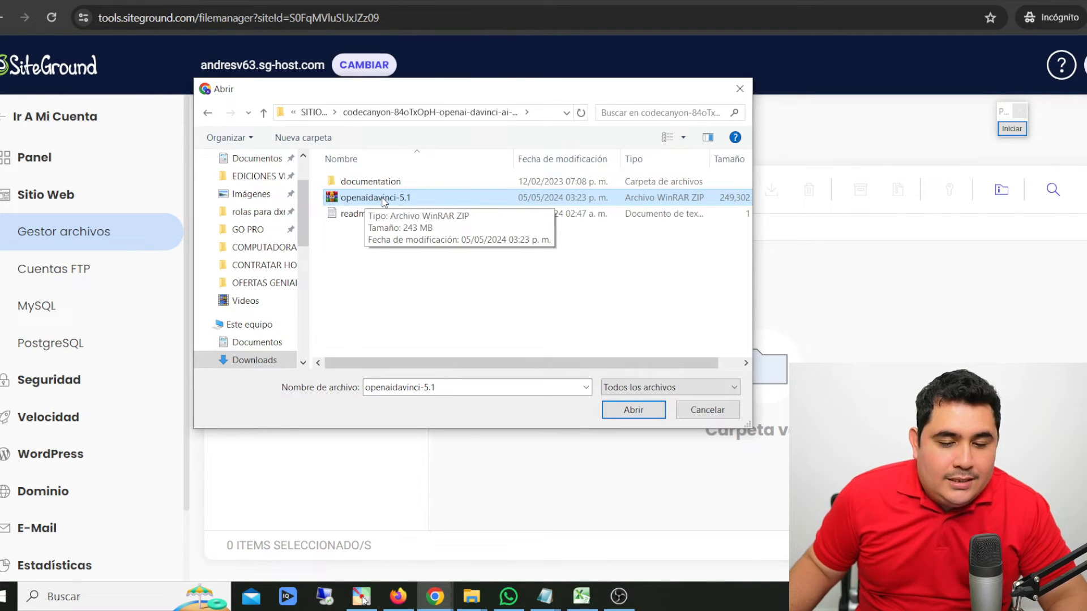
{"action": "left_click", "coordinate": [625, 411]}
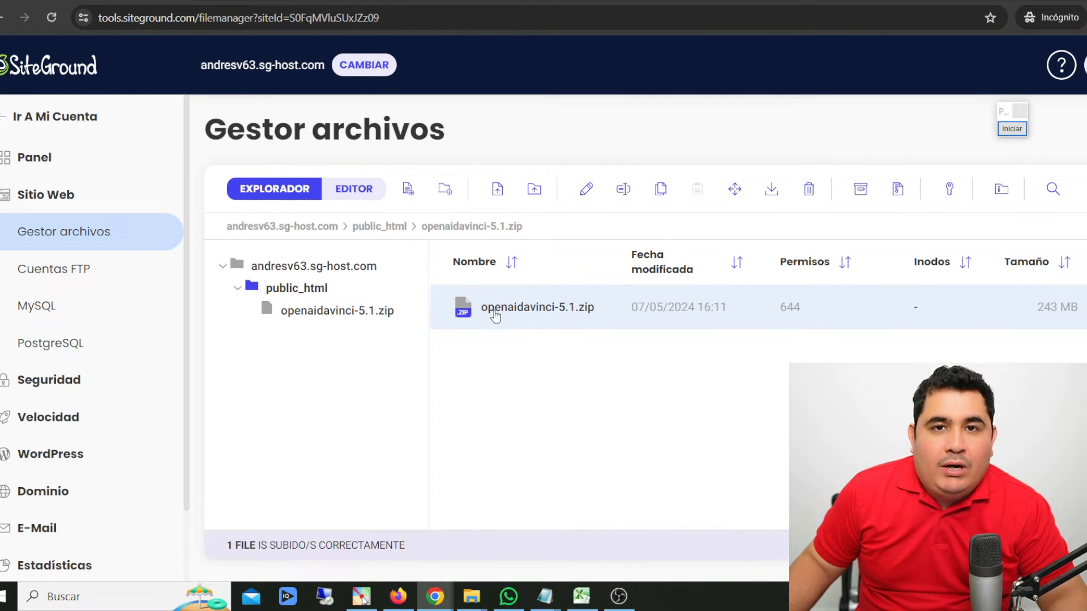
- Extract openaidavinci-5.1.zip in public_html and delete the ZIP archive
{"action": "right_click", "coordinate": [513, 304]}
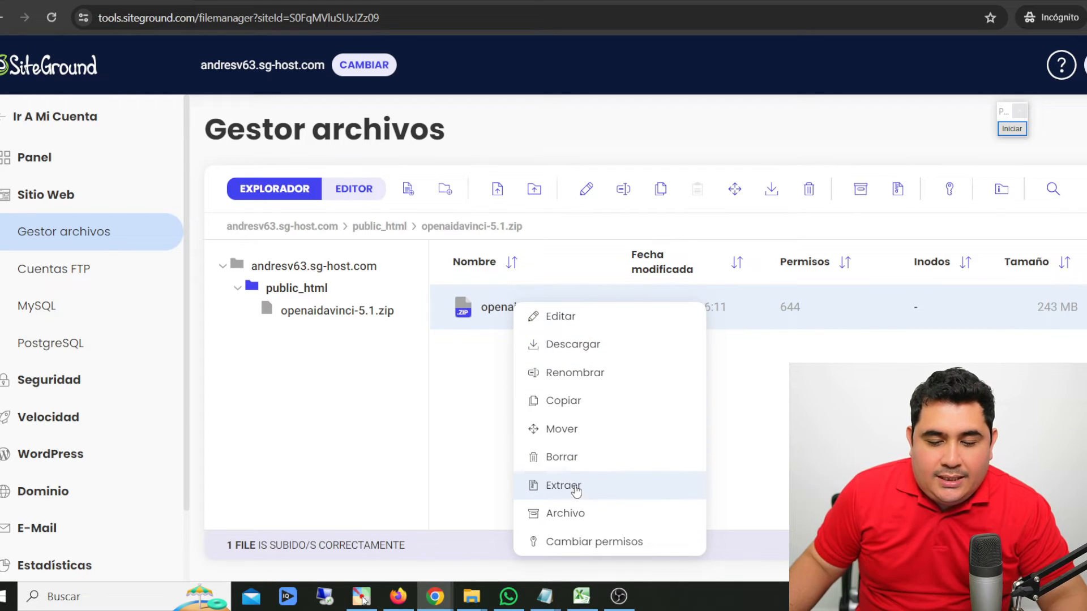
{"action": "left_click", "coordinate": [567, 486]}
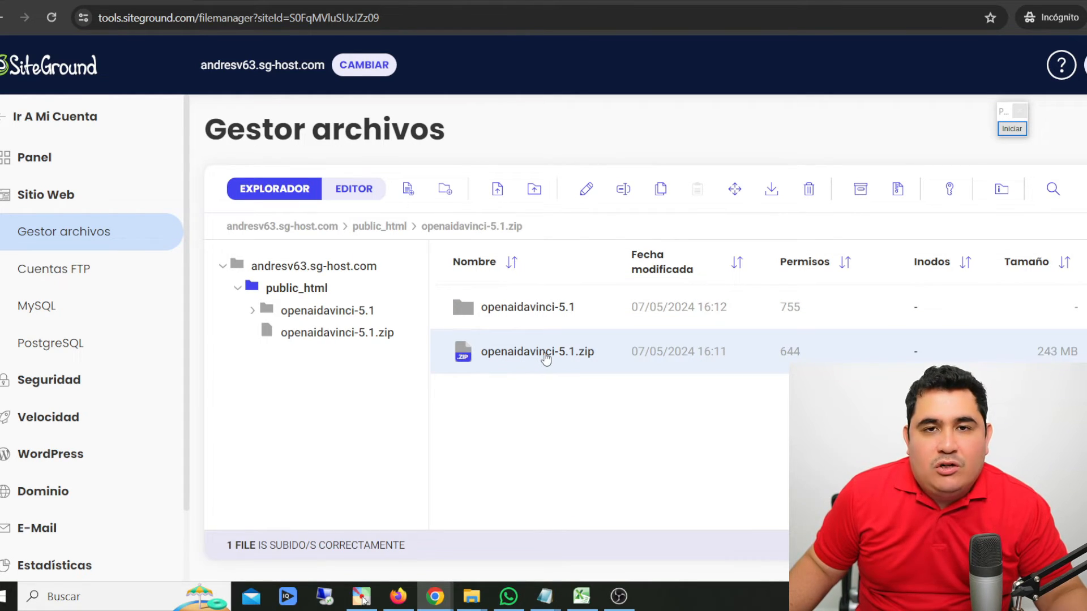
{"action": "right_click", "coordinate": [516, 357]}
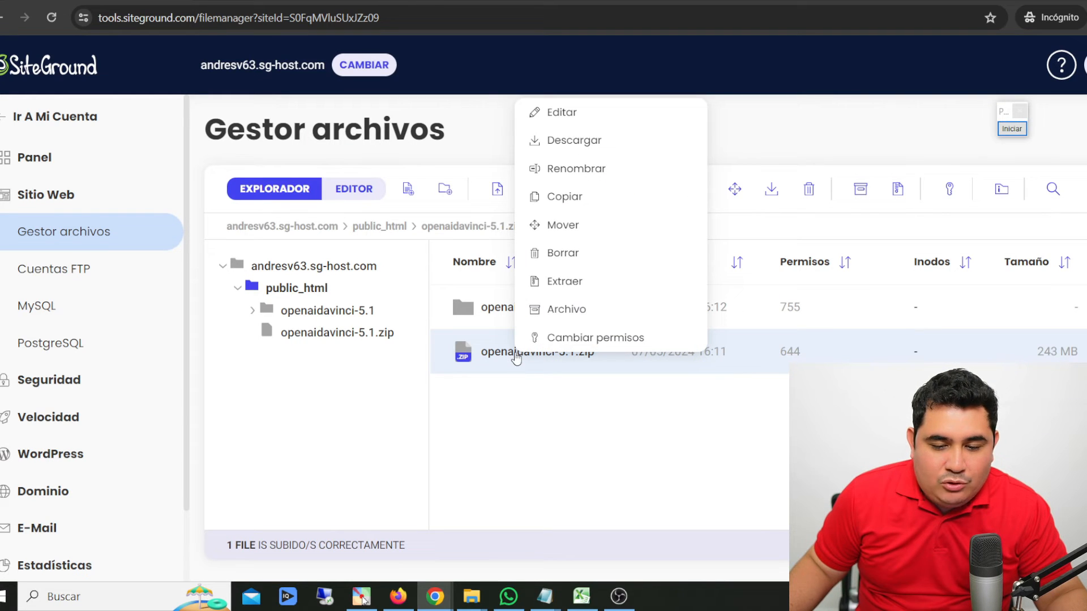
{"action": "left_click", "coordinate": [563, 254]}
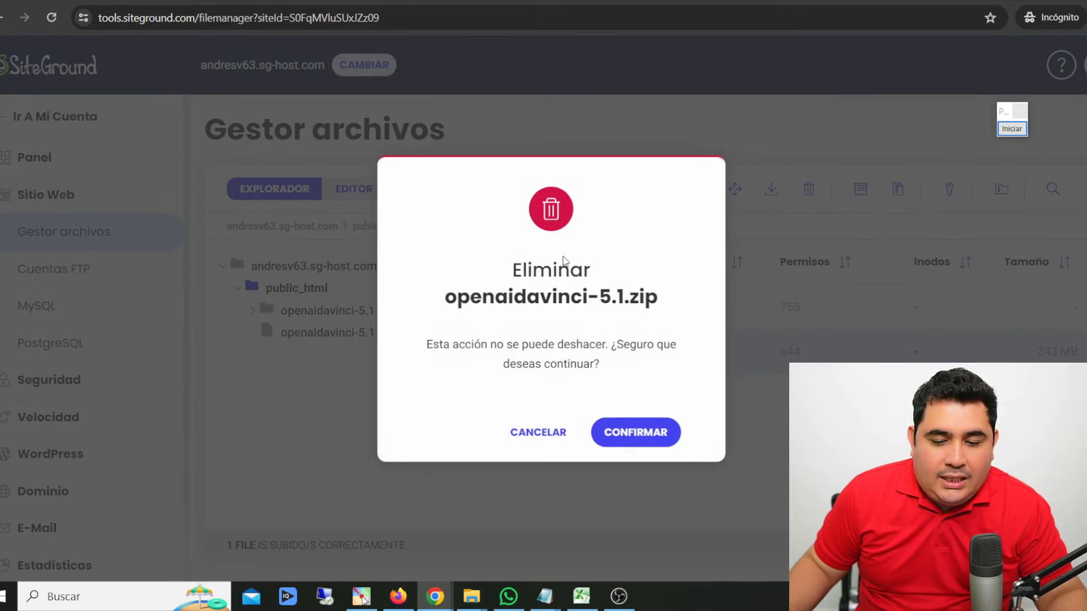
{"action": "left_click", "coordinate": [639, 429]}
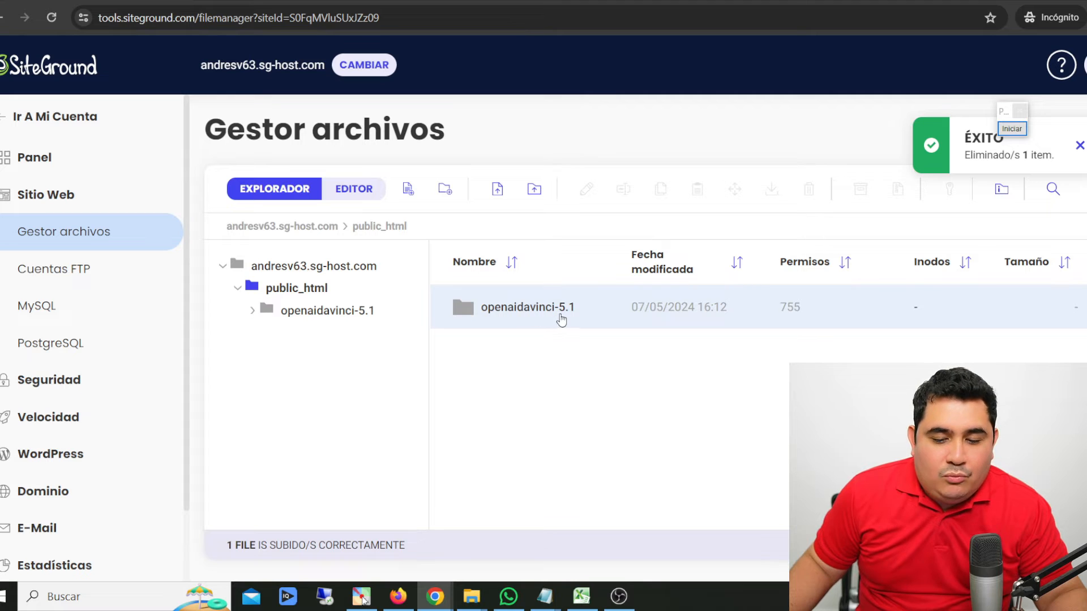
- Examine the folders and files inside the extracted openaidavinci-5.1 folder in public_html
{"action": "double_click", "coordinate": [591, 312]}
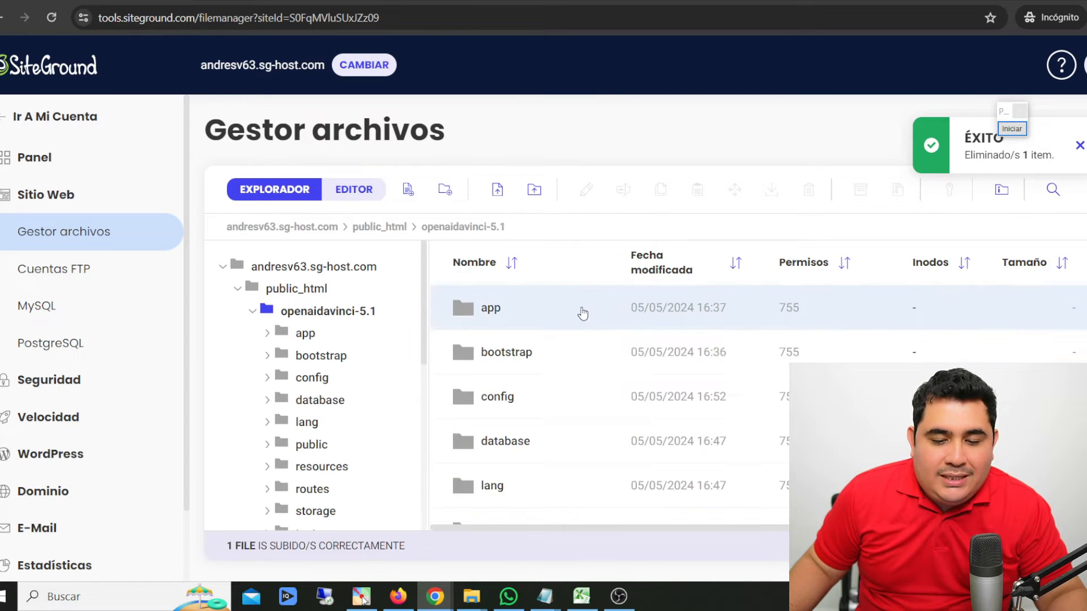
{"action": "scroll", "coordinate": [583, 354], "scroll_direction": "down", "scroll_amount": 5}
{"action": "scroll", "coordinate": [583, 372], "scroll_direction": "down", "scroll_amount": 5}
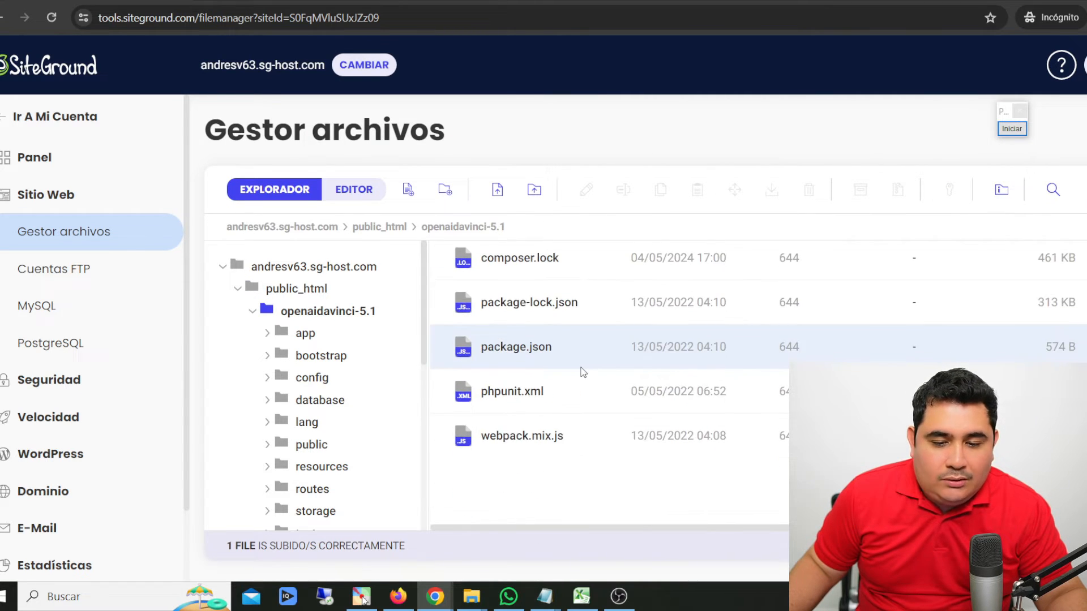
{"action": "scroll", "coordinate": [581, 362], "scroll_direction": "up", "scroll_amount": 10}
{"action": "left_click", "coordinate": [298, 290]}
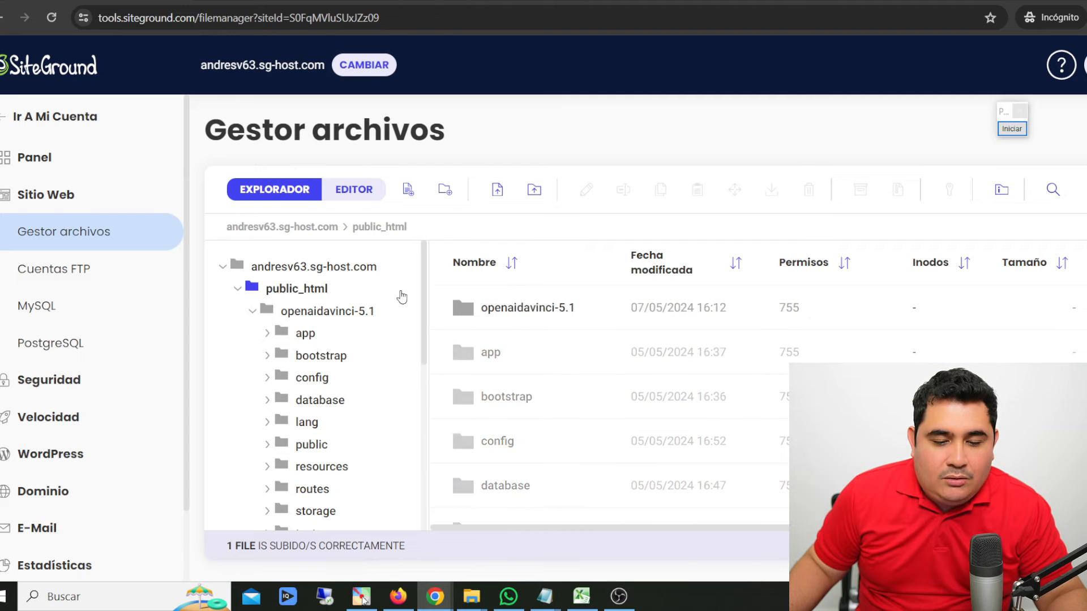
{"action": "double_click", "coordinate": [528, 309]}
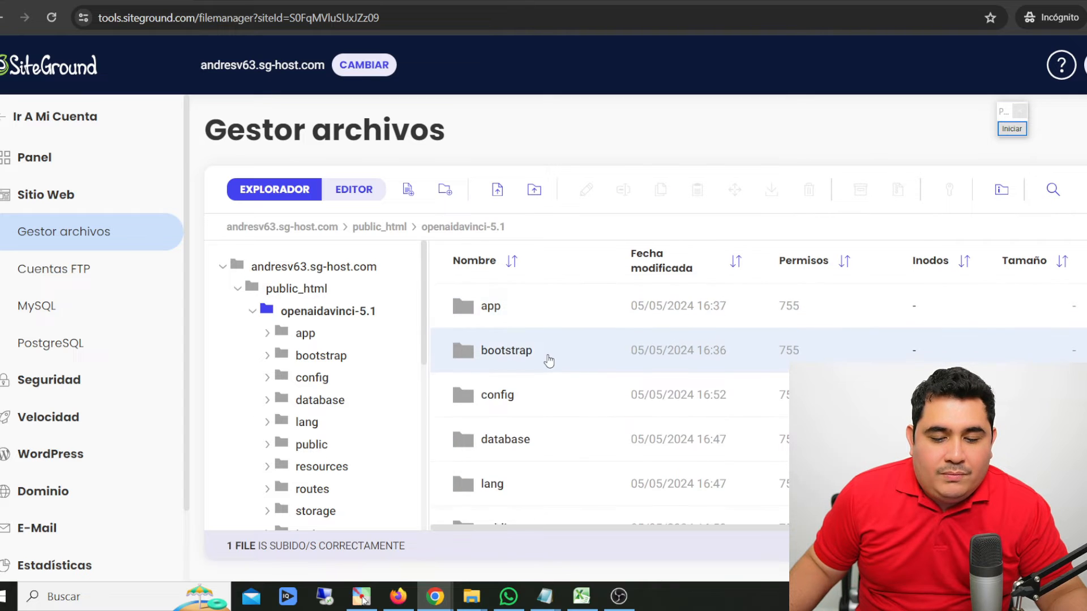
{"action": "scroll", "coordinate": [546, 359], "scroll_direction": "down", "scroll_amount": 10}
{"action": "scroll", "coordinate": [549, 364], "scroll_direction": "up", "scroll_amount": 10}
{"action": "scroll", "coordinate": [549, 364], "scroll_direction": "down", "scroll_amount": 8}
{"action": "scroll", "coordinate": [548, 364], "scroll_direction": "up", "scroll_amount": 8}
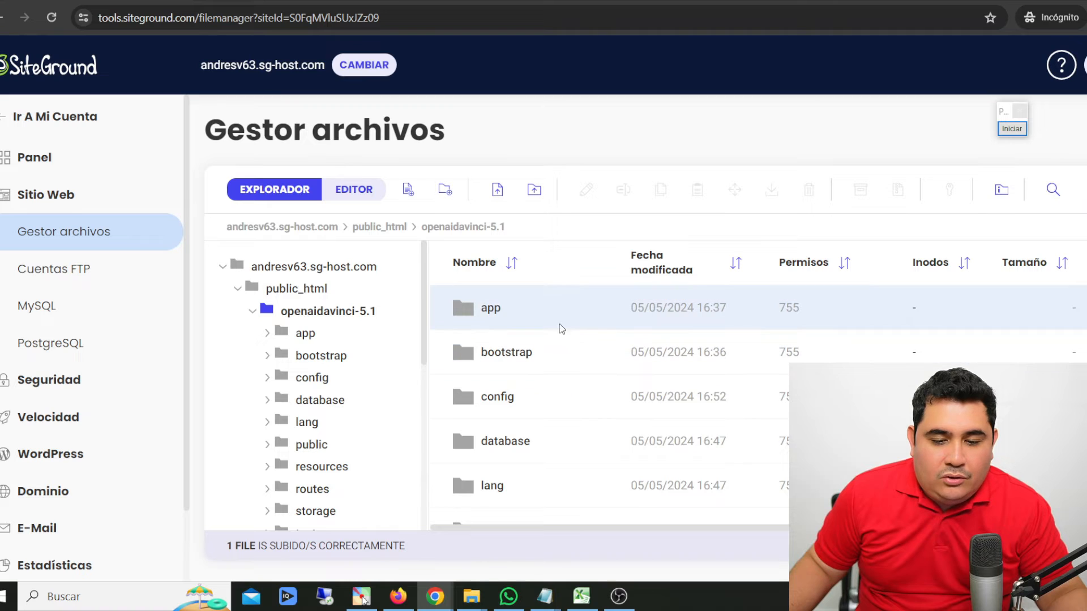
- Move all files and folders from the openaidavinci-5.1 folder into its parent folder public_html
{"action": "left_click", "coordinate": [578, 317]}
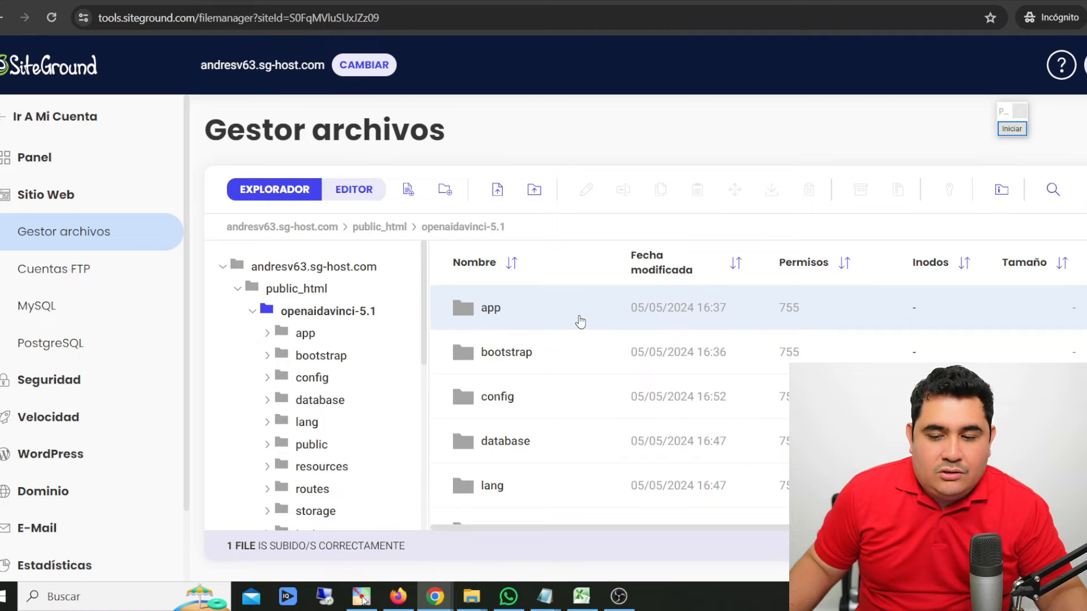
{"action": "left_click", "coordinate": [565, 359], "text": "ctrl"}
{"action": "left_click", "coordinate": [539, 409], "text": "ctrl"}
{"action": "left_click", "coordinate": [527, 448], "text": "ctrl"}
{"action": "left_click", "coordinate": [519, 487], "text": "ctrl"}
{"action": "key", "text": "ctrl+a"}
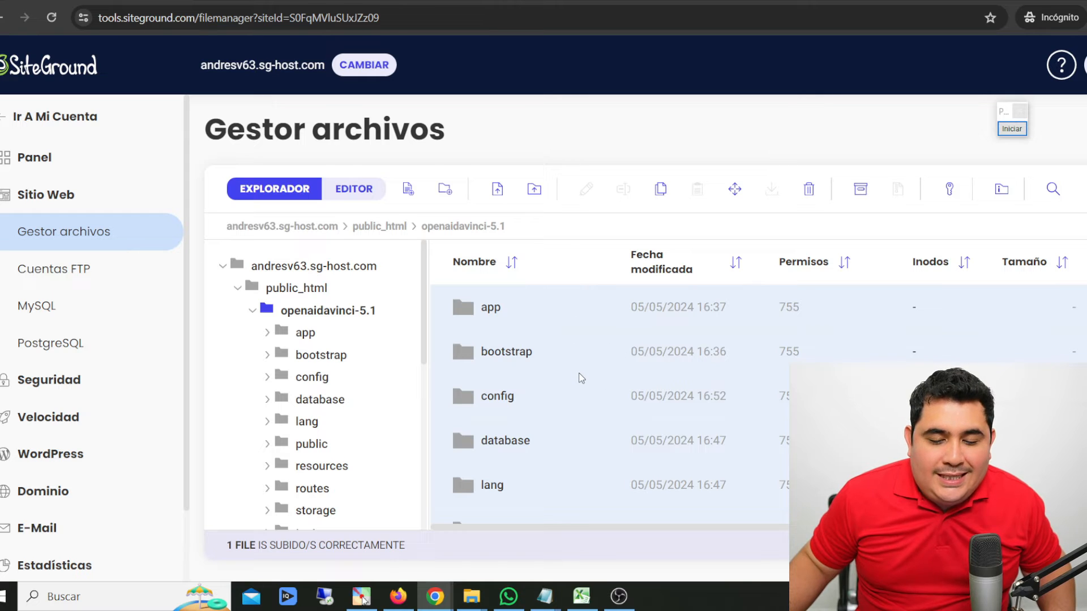
{"action": "scroll", "coordinate": [581, 378], "scroll_direction": "down", "scroll_amount": 2}
{"action": "scroll", "coordinate": [578, 376], "scroll_direction": "up", "scroll_amount": 2}
{"action": "right_click", "coordinate": [552, 310]}
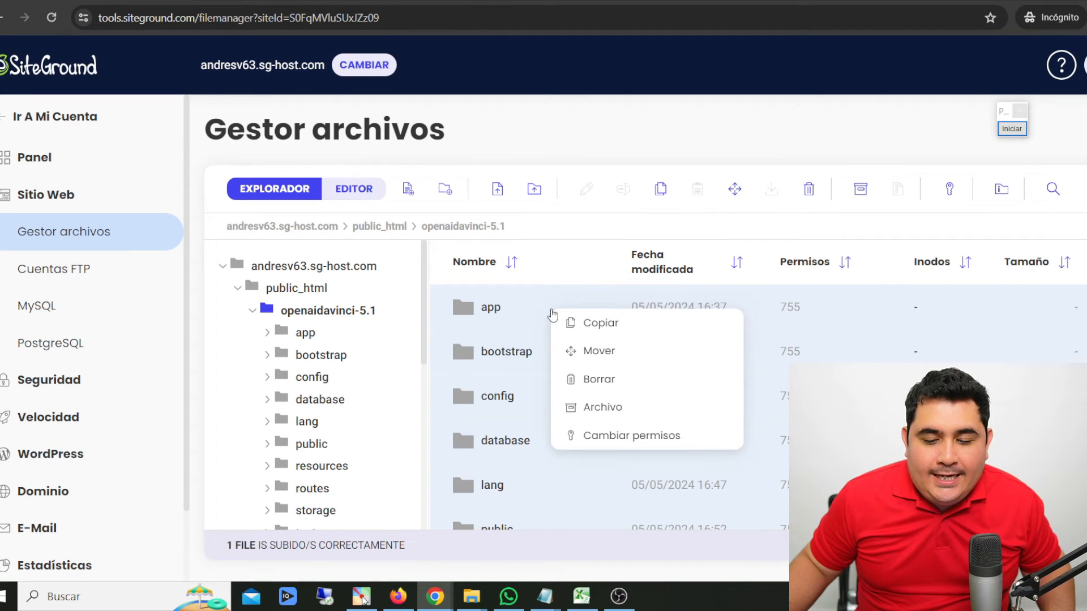
{"action": "left_click", "coordinate": [591, 354]}
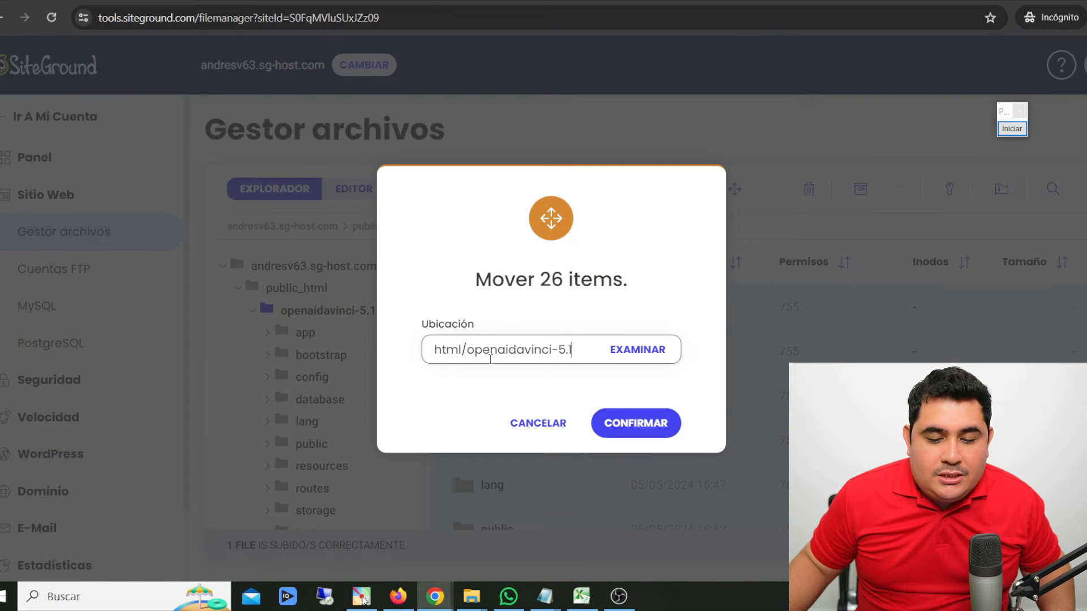
{"action": "left_click_drag", "start_coordinate": [467, 354], "coordinate": [573, 349]}
{"action": "left_click", "coordinate": [573, 349]}
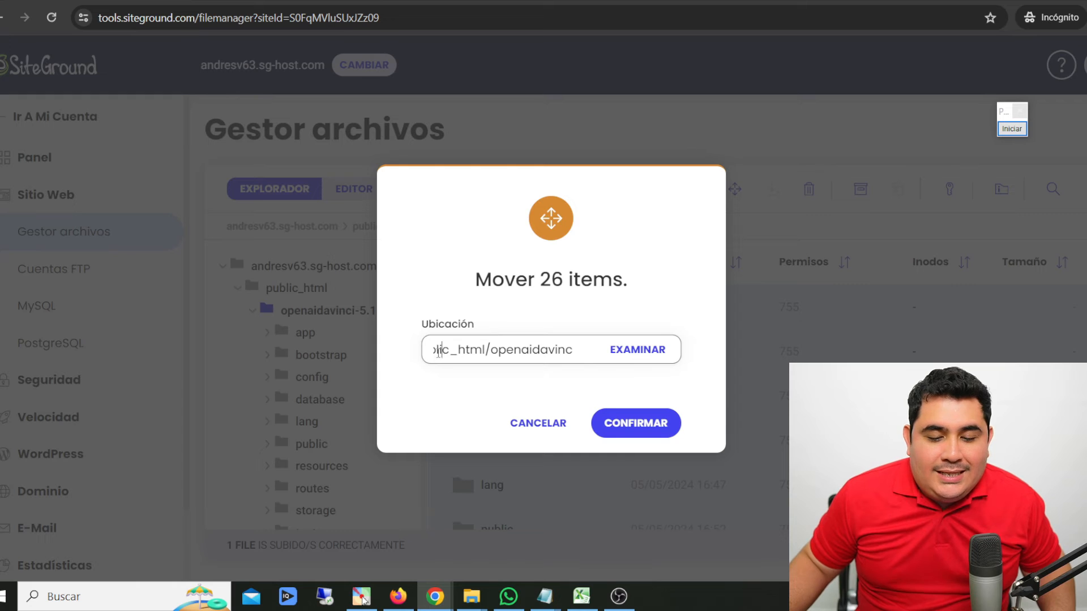
{"action": "left_click_drag", "start_coordinate": [449, 350], "coordinate": [574, 350]}
{"action": "left_click", "coordinate": [512, 349]}
{"action": "left_click", "coordinate": [473, 351]}
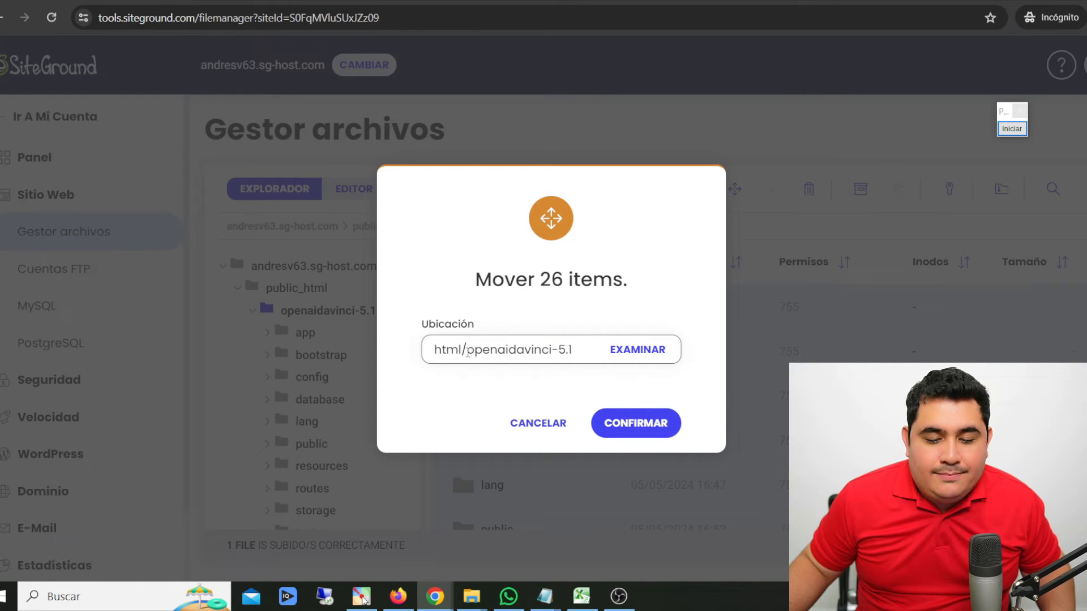
{"action": "left_click_drag", "start_coordinate": [467, 352], "coordinate": [581, 346]}
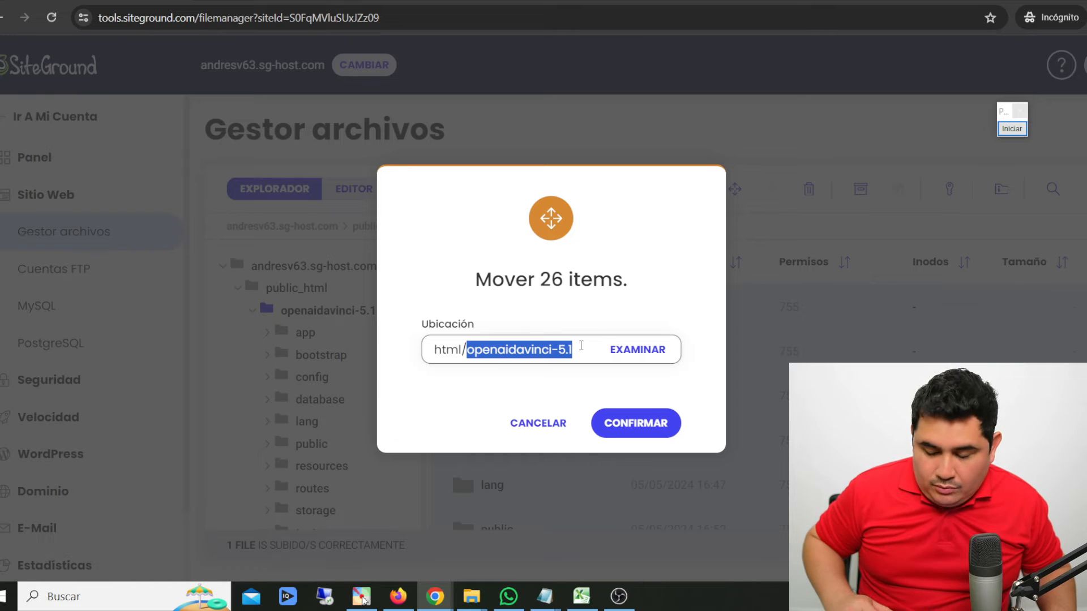
{"action": "key", "text": "BackSpace"}
{"action": "key", "text": "BackSpace"}
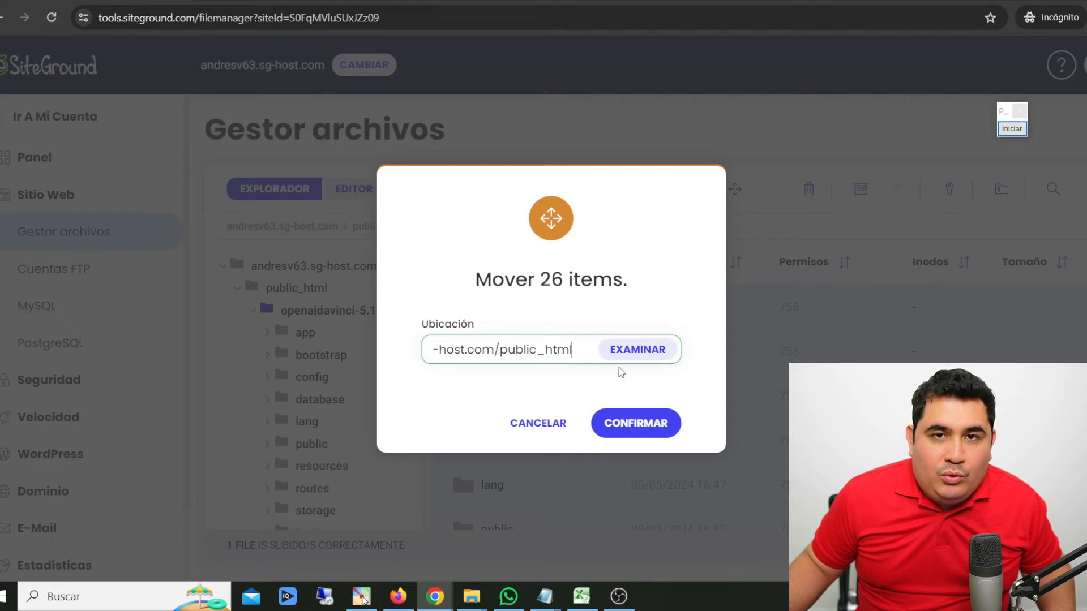
{"action": "left_click", "coordinate": [651, 420]}
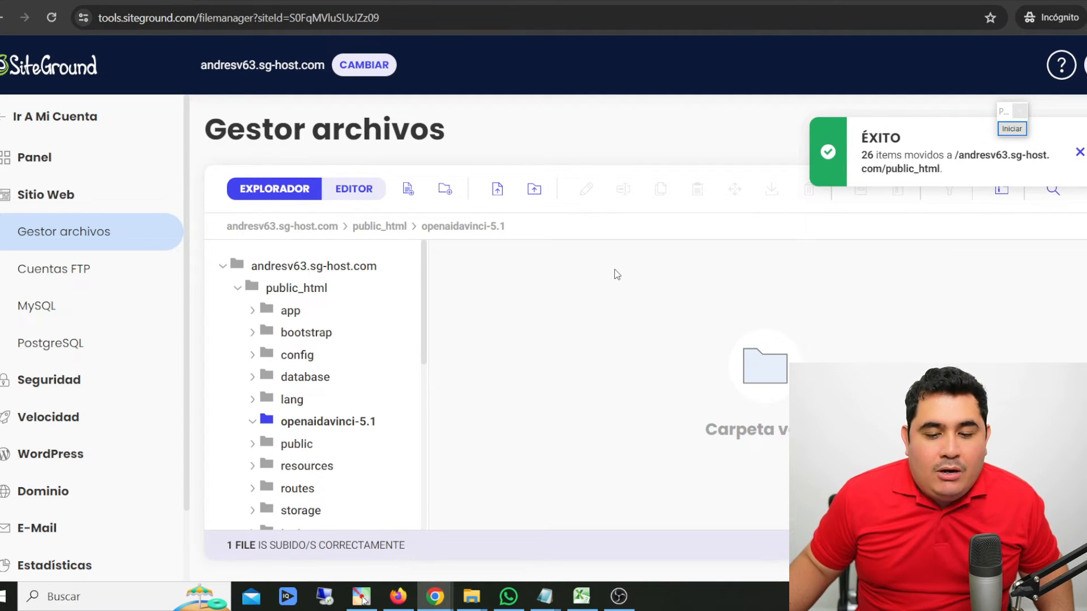
- Delete the emptied openaidavinci-5.1 folder from public_html
{"action": "left_click", "coordinate": [322, 287]}
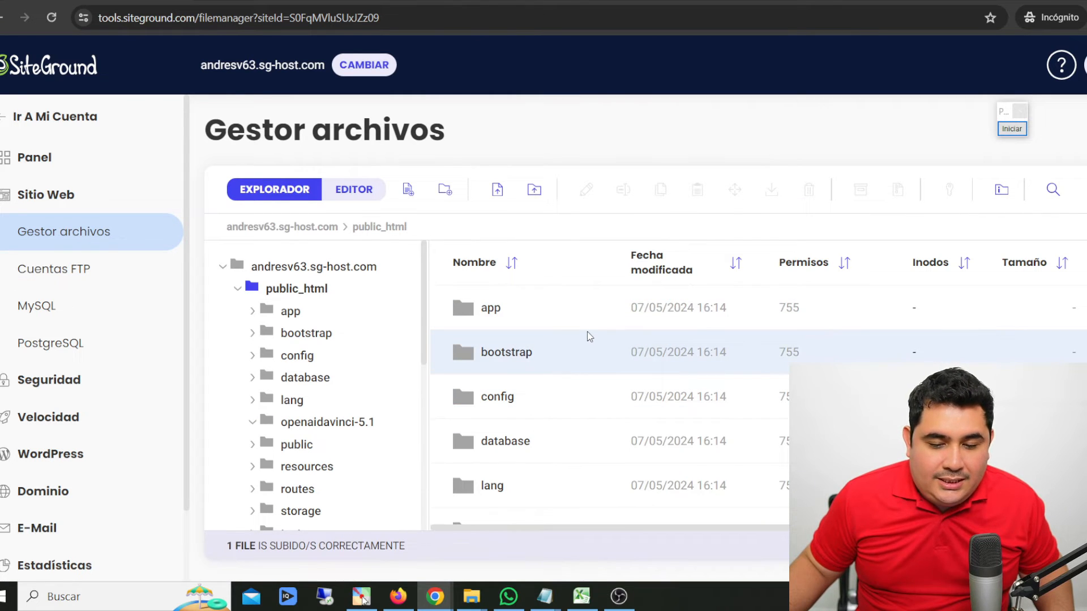
{"action": "scroll", "coordinate": [530, 354], "scroll_direction": "down", "scroll_amount": 5}
{"action": "scroll", "coordinate": [509, 339], "scroll_direction": "up", "scroll_amount": 5}
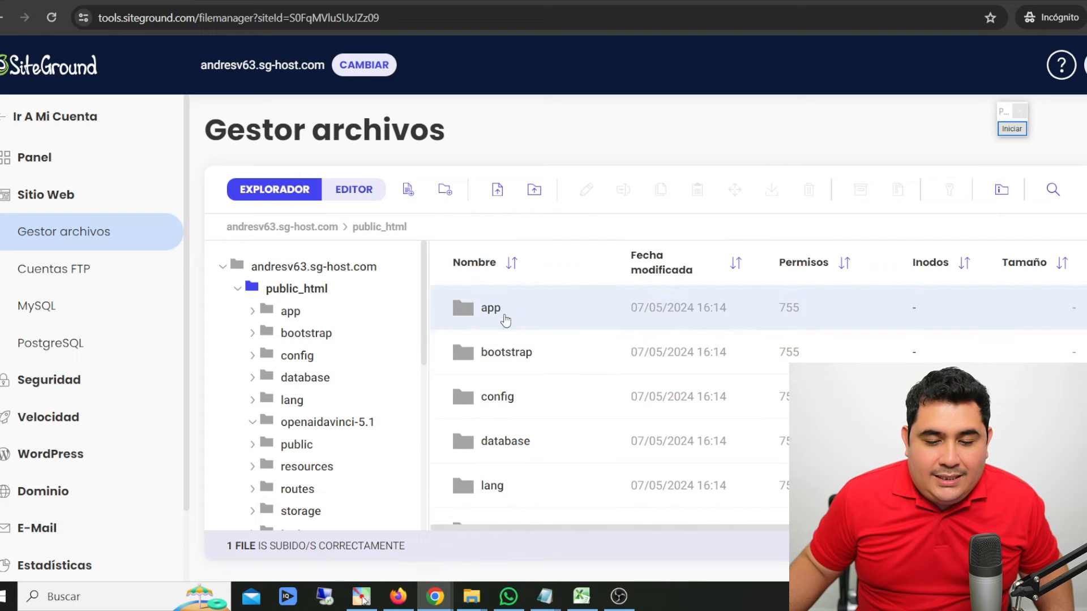
{"action": "scroll", "coordinate": [576, 341], "scroll_direction": "down", "scroll_amount": 4}
{"action": "scroll", "coordinate": [575, 341], "scroll_direction": "up", "scroll_amount": 4}
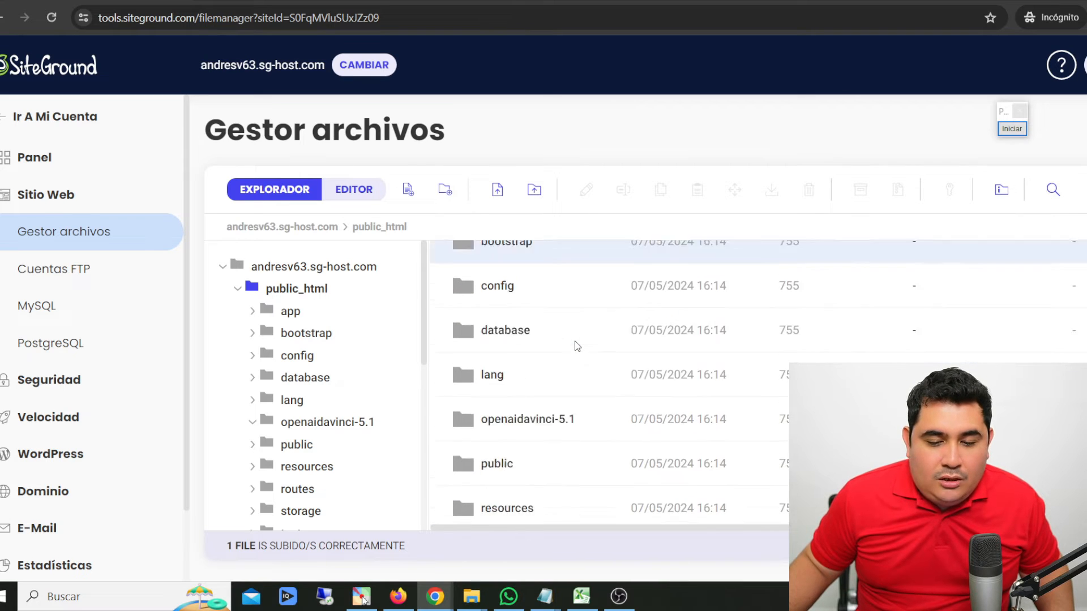
{"action": "scroll", "coordinate": [575, 341], "scroll_direction": "down", "scroll_amount": 3}
{"action": "left_click", "coordinate": [594, 335]}
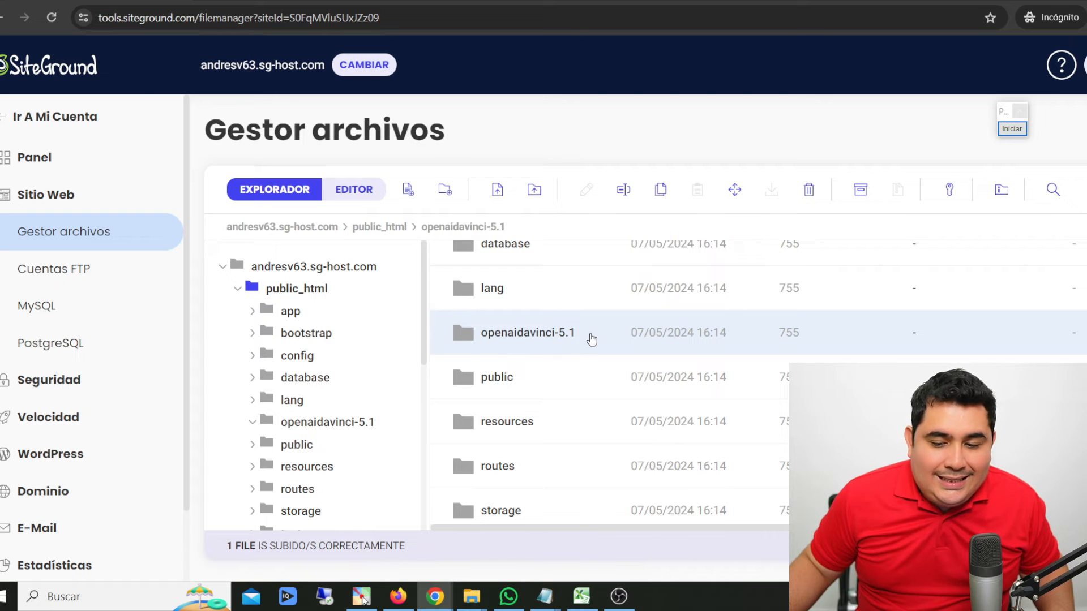
{"action": "left_click", "coordinate": [808, 192]}
{"action": "left_click", "coordinate": [636, 433]}
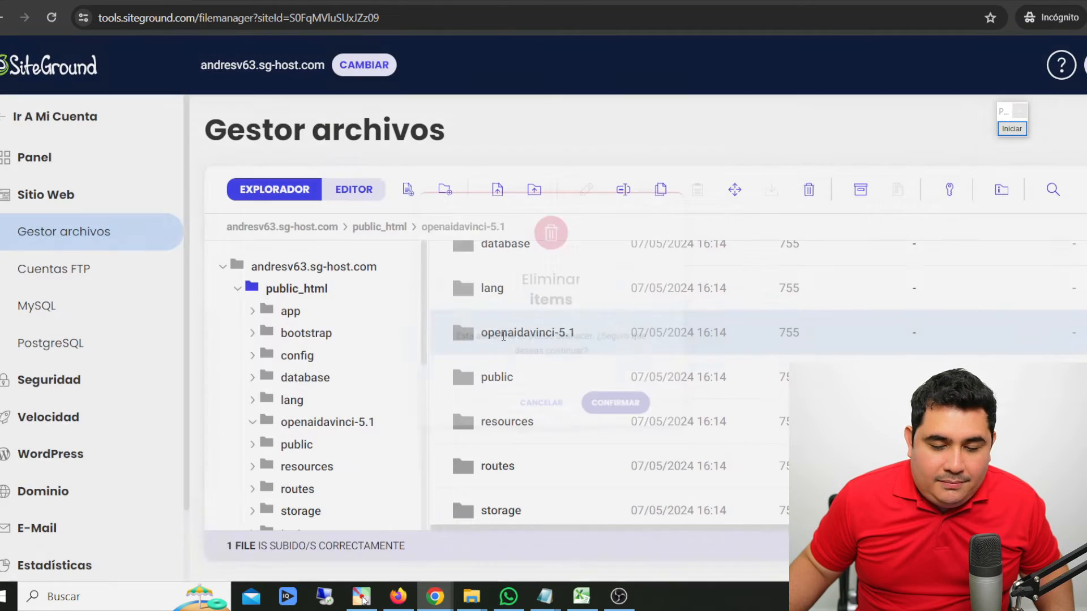
- Examine the script's folders and files in public_html
{"action": "scroll", "coordinate": [573, 378], "scroll_direction": "down", "scroll_amount": 10}
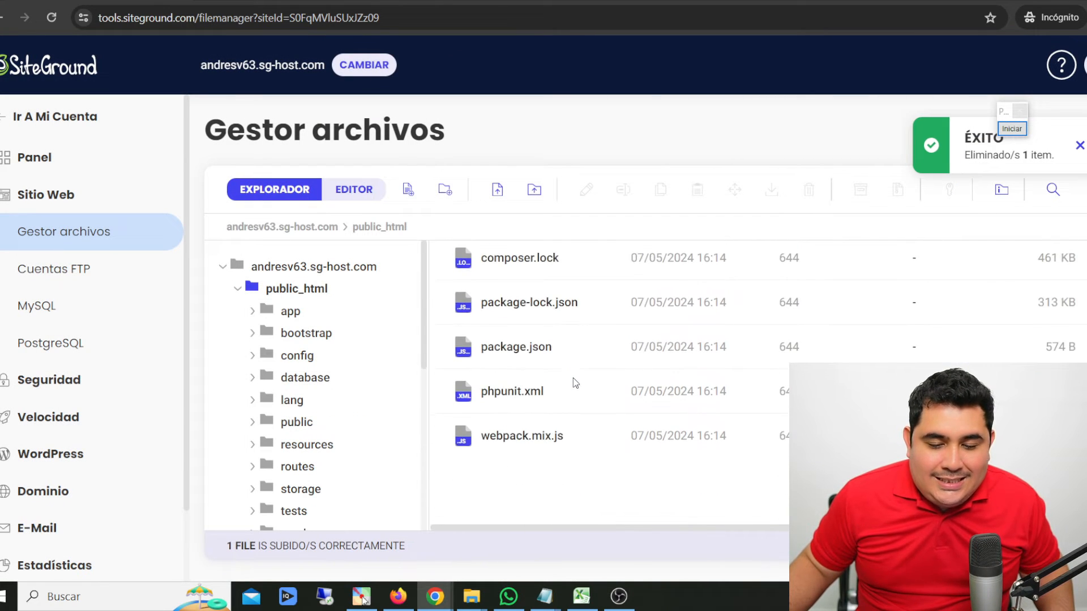
{"action": "scroll", "coordinate": [574, 378], "scroll_direction": "up", "scroll_amount": 9}
{"action": "scroll", "coordinate": [573, 378], "scroll_direction": "up", "scroll_amount": 4}
{"action": "scroll", "coordinate": [573, 380], "scroll_direction": "down", "scroll_amount": 15}
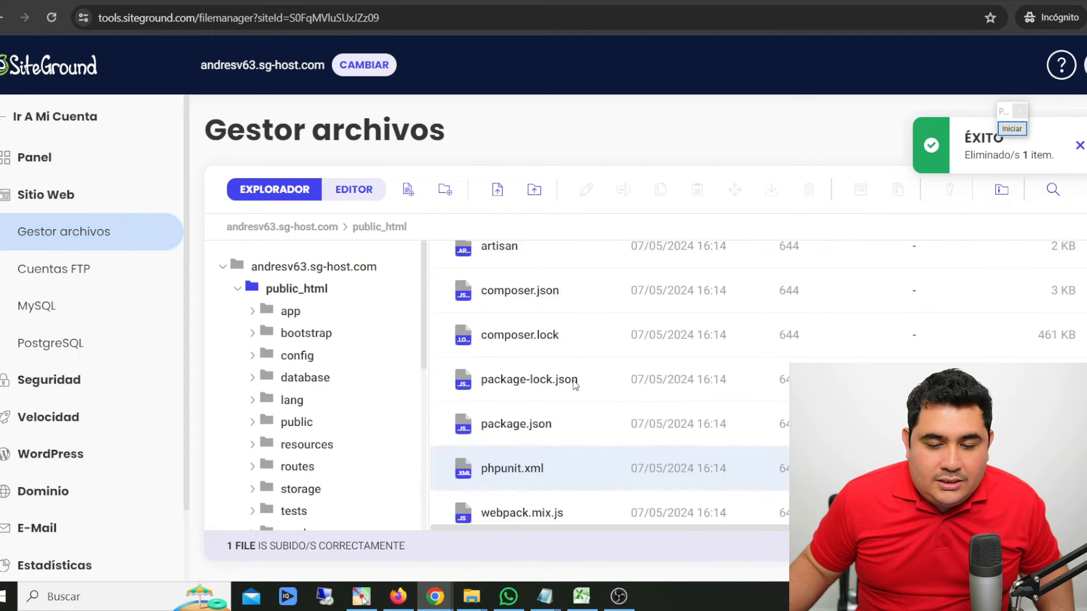
{"action": "scroll", "coordinate": [574, 382], "scroll_direction": "up", "scroll_amount": 15}
{"action": "scroll", "coordinate": [596, 360], "scroll_direction": "down", "scroll_amount": 15}
{"action": "scroll", "coordinate": [593, 368], "scroll_direction": "up", "scroll_amount": 15}
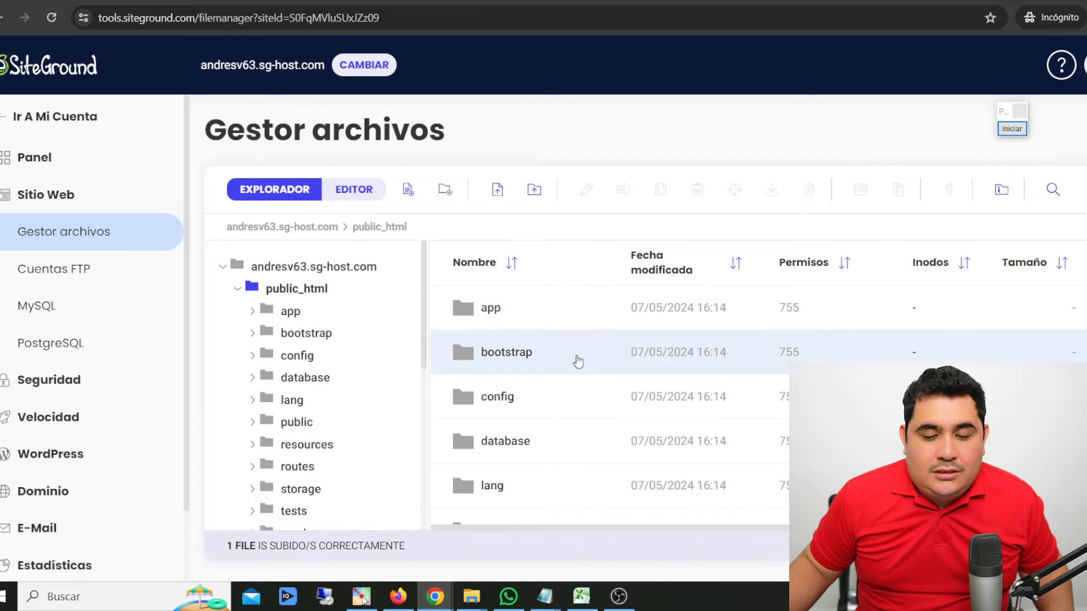
- Load the site's domain with the /install path in a new browser tab and read the resulting page
{"action": "key", "text": "ctrl+t"}
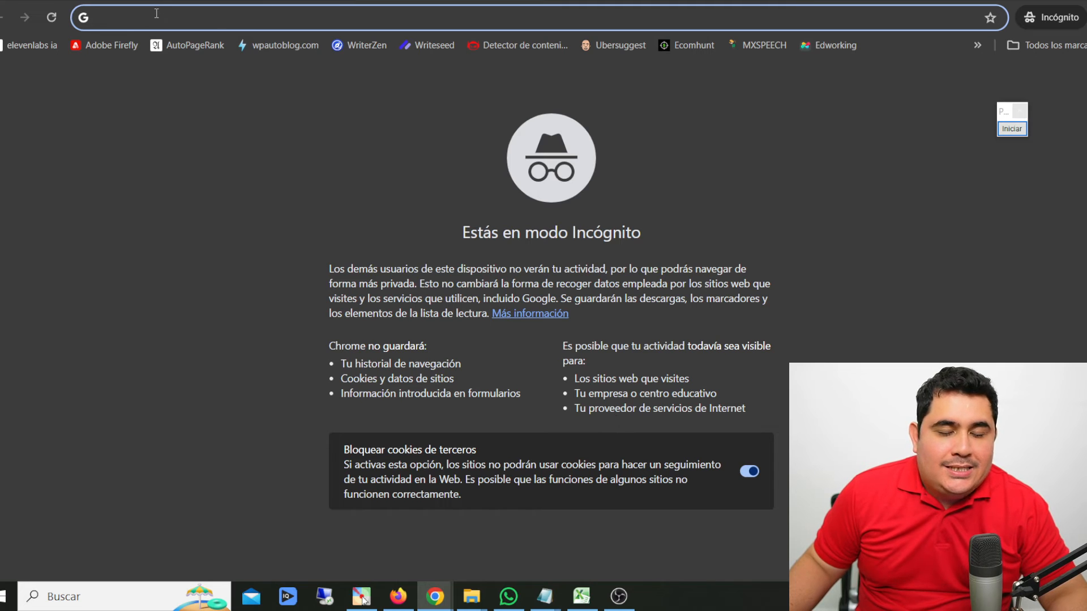
{"action": "type", "text": "http://andresv63.sg-host.com/install"}
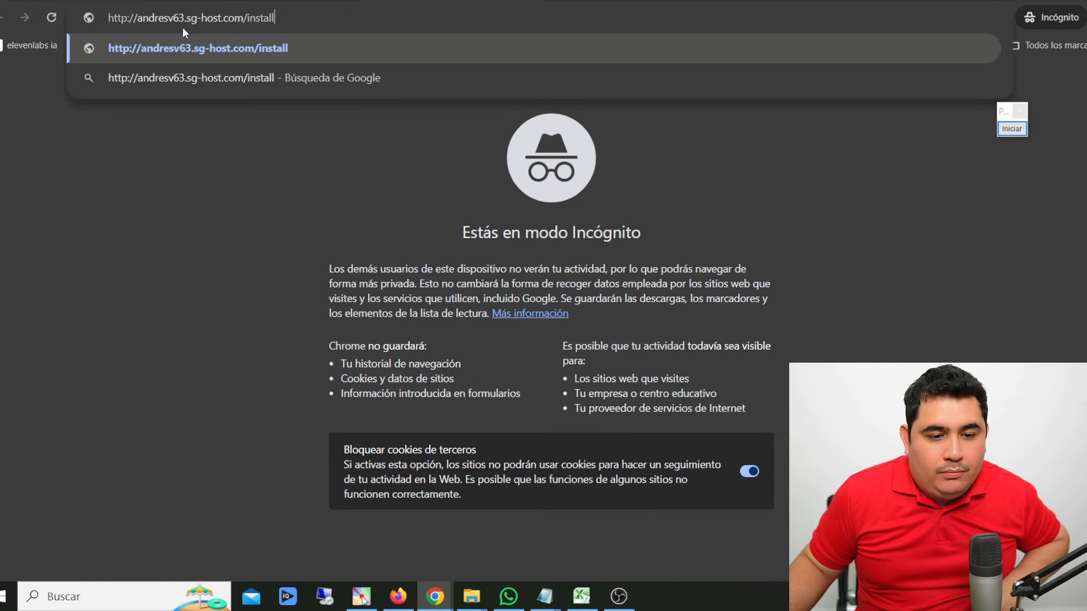
{"action": "left_click_drag", "start_coordinate": [130, 17], "coordinate": [237, 13]}
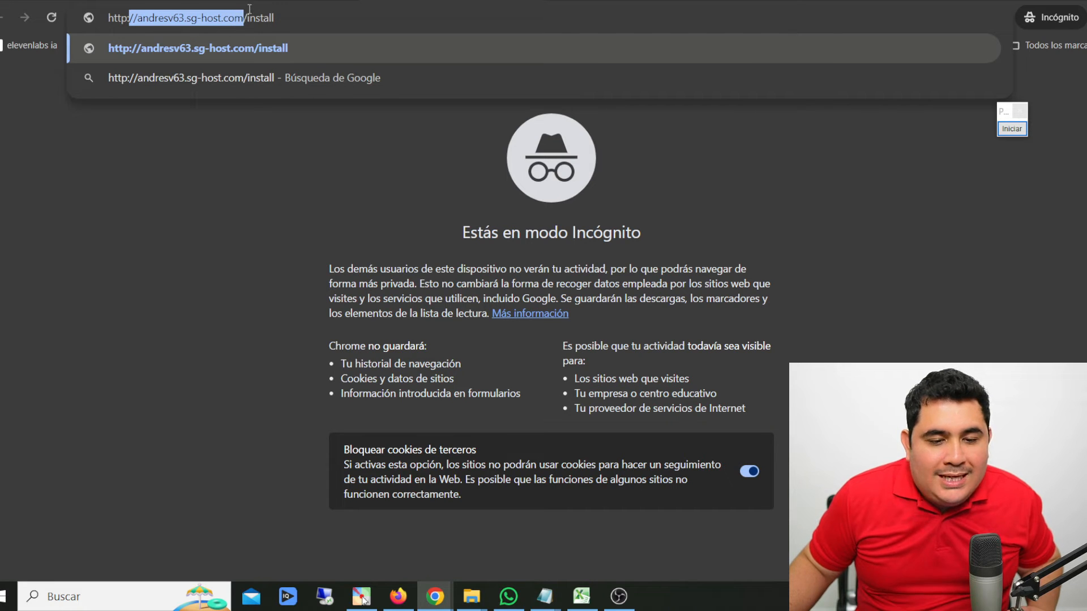
{"action": "left_click", "coordinate": [248, 19]}
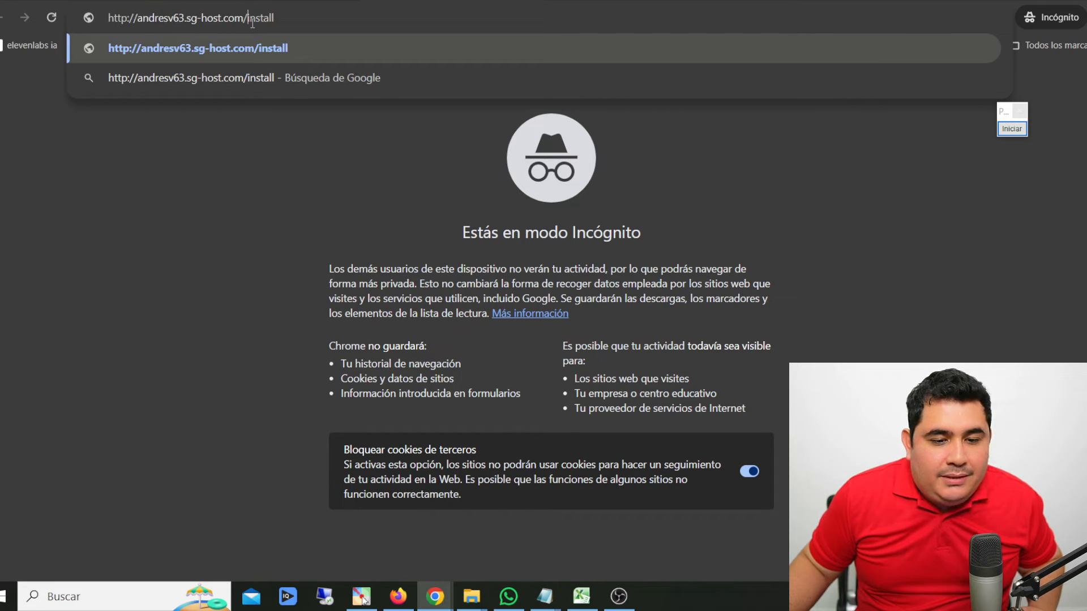
{"action": "left_click_drag", "start_coordinate": [248, 19], "coordinate": [283, 24]}
{"action": "left_click", "coordinate": [228, 196]}
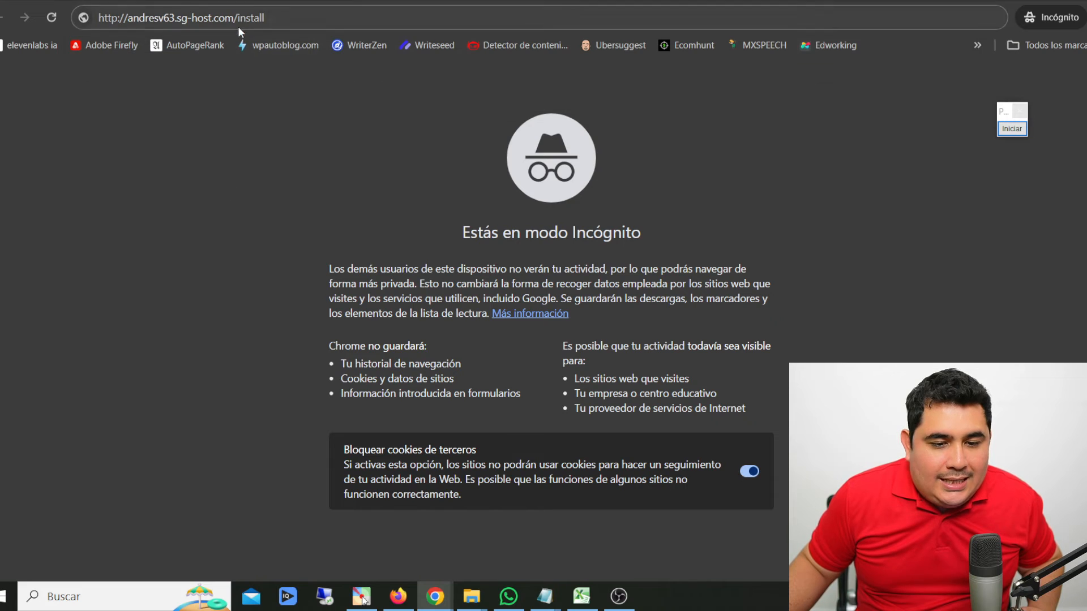
{"action": "left_click", "coordinate": [298, 22]}
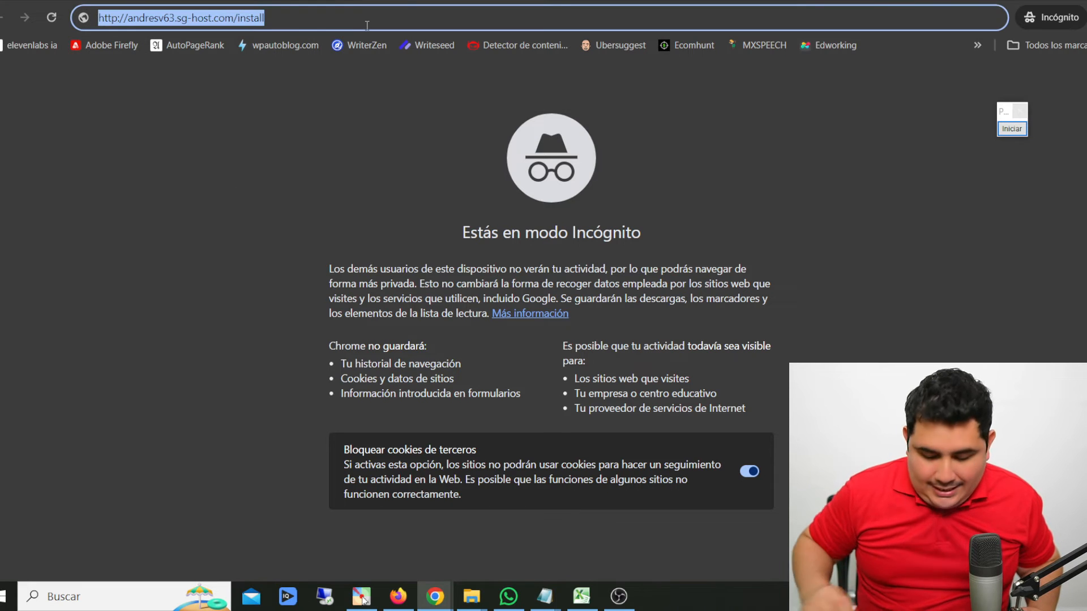
{"action": "key", "text": "Return"}
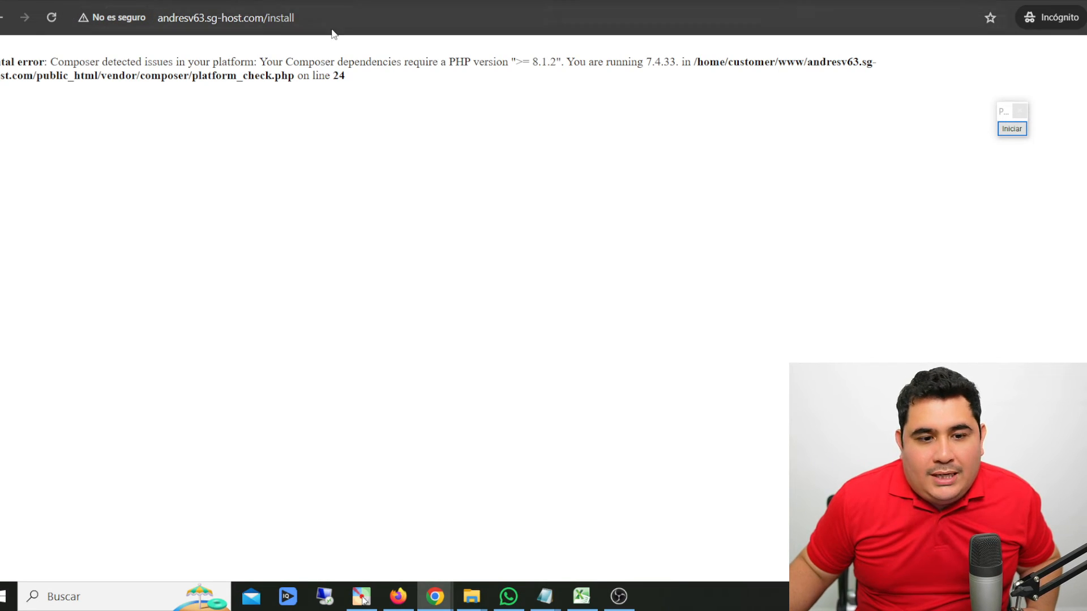
{"action": "left_click_drag", "start_coordinate": [367, 86], "coordinate": [3, 54]}
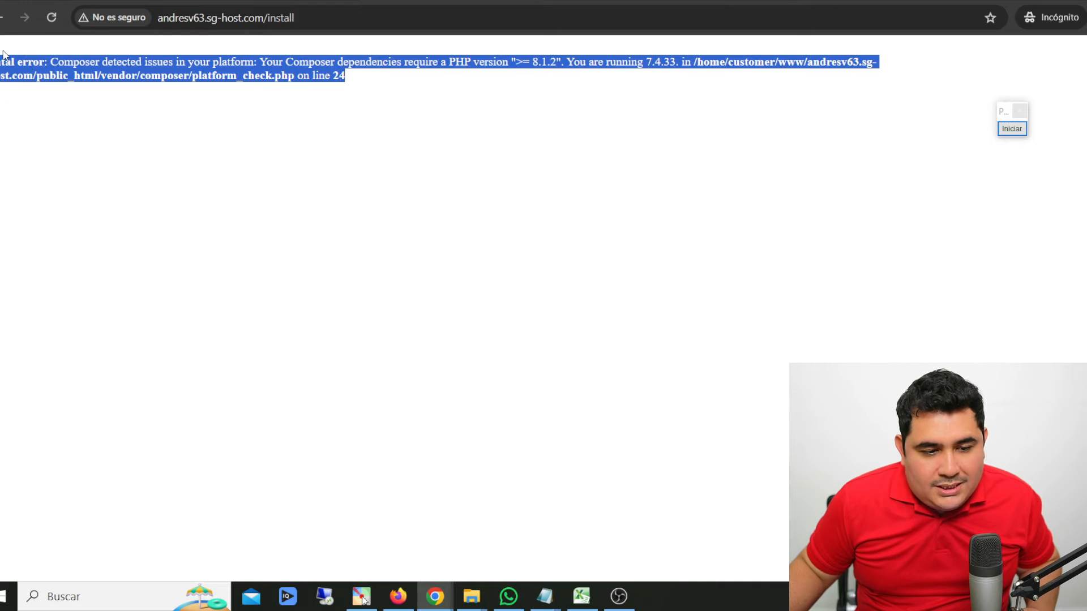
{"action": "left_click", "coordinate": [87, 148]}
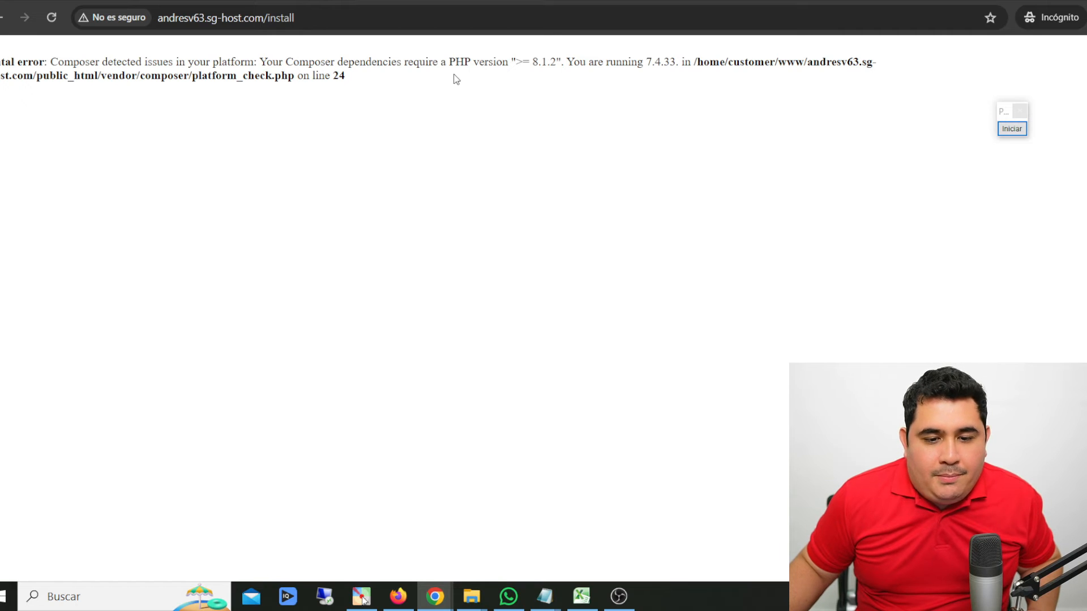
- Switch back to the SiteGround site tools and open the PHP manager among the developer tools
{"action": "left_click", "coordinate": [226, 1]}
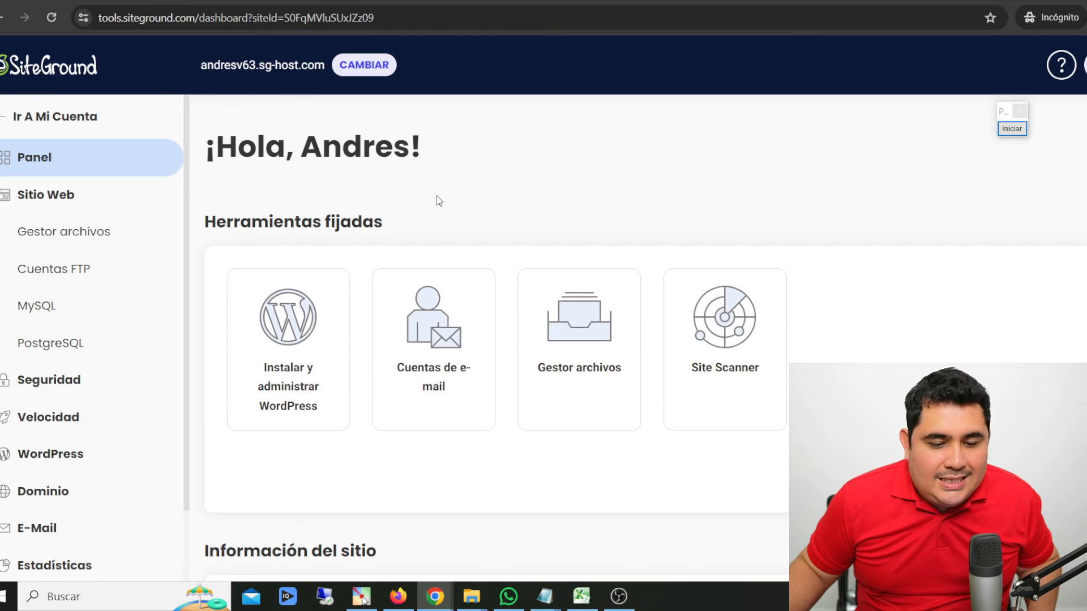
{"action": "scroll", "coordinate": [85, 238], "scroll_direction": "down", "scroll_amount": 1}
{"action": "scroll", "coordinate": [74, 170], "scroll_direction": "up", "scroll_amount": 1}
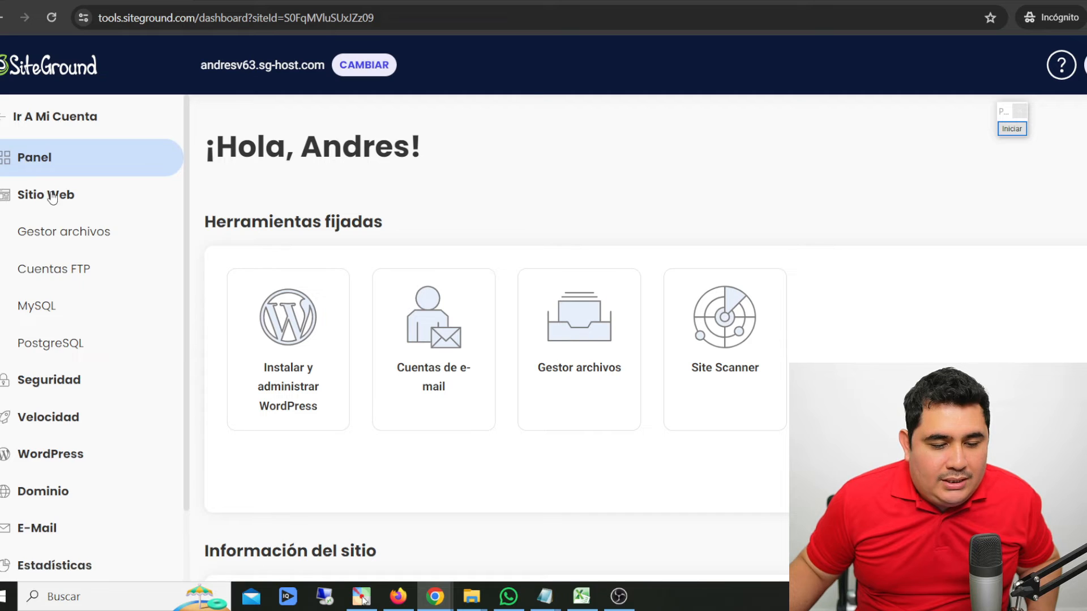
{"action": "scroll", "coordinate": [57, 283], "scroll_direction": "down", "scroll_amount": 1}
{"action": "scroll", "coordinate": [58, 380], "scroll_direction": "up", "scroll_amount": 1}
{"action": "scroll", "coordinate": [60, 363], "scroll_direction": "down", "scroll_amount": 1}
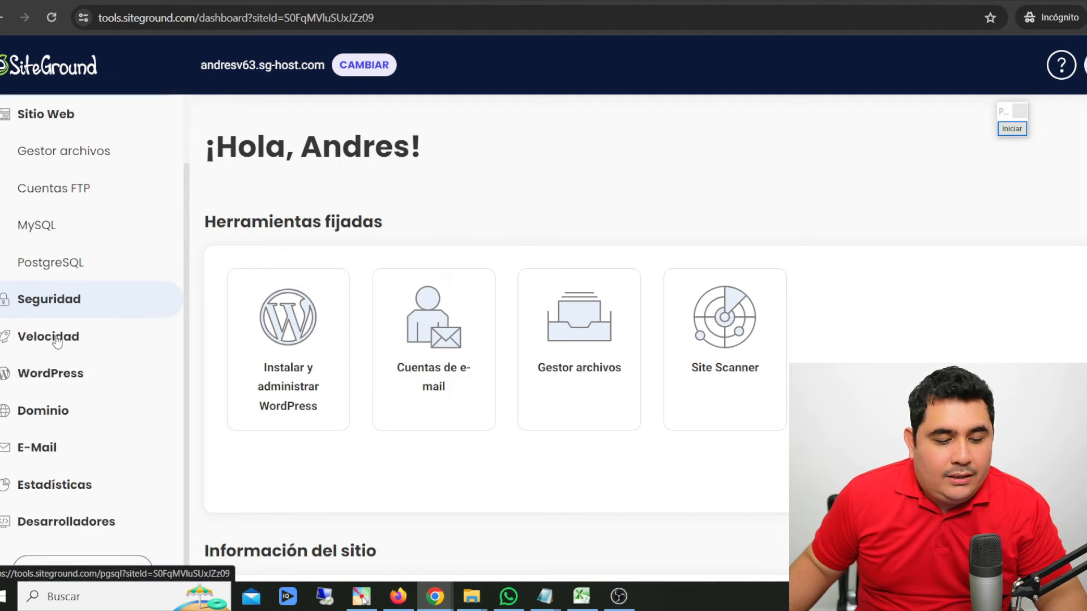
{"action": "left_click", "coordinate": [64, 527]}
{"action": "scroll", "coordinate": [74, 442], "scroll_direction": "down", "scroll_amount": 3}
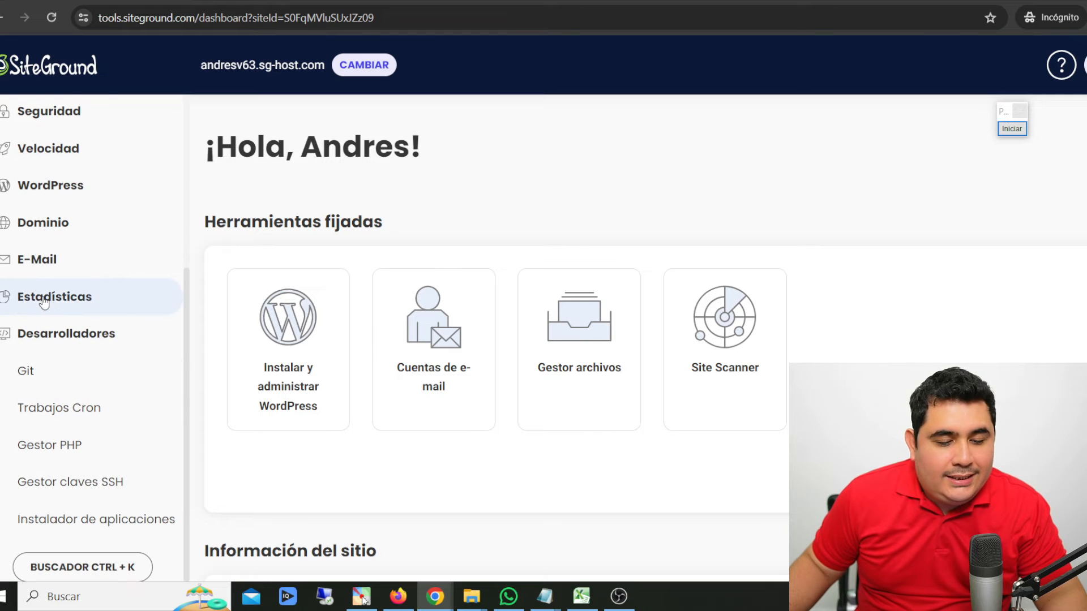
{"action": "left_click", "coordinate": [51, 451]}
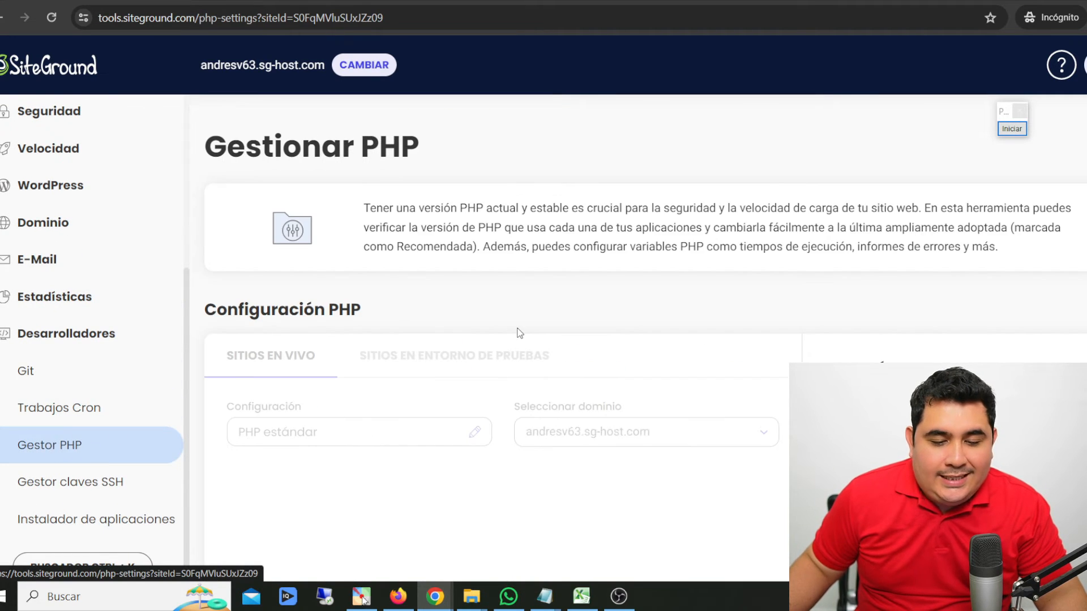
- Check the current PHP version in the site's PHP configuration
{"action": "scroll", "coordinate": [284, 242], "scroll_direction": "down", "scroll_amount": 2}
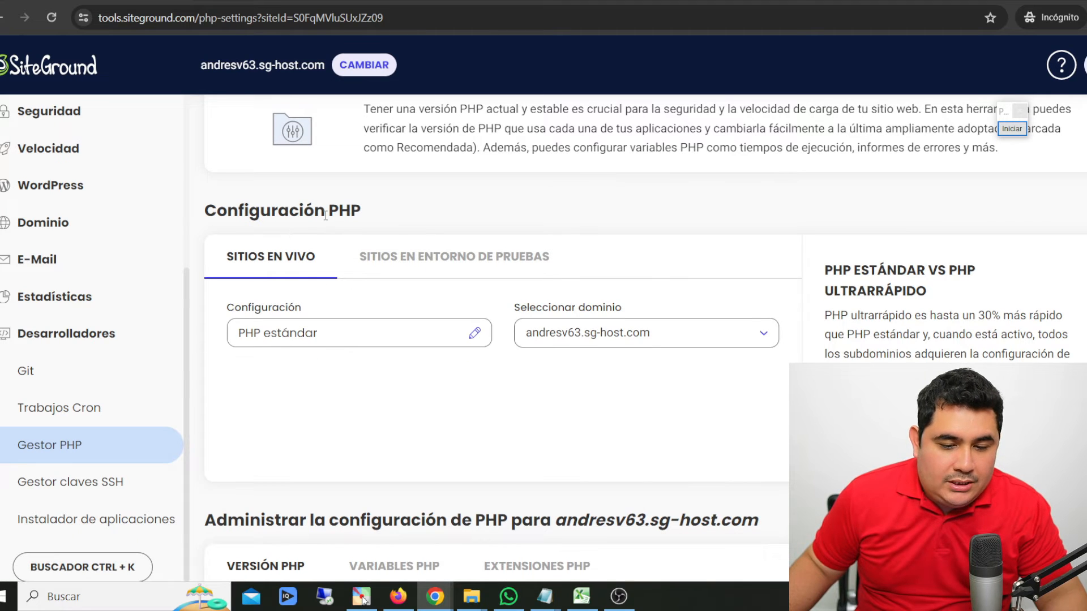
{"action": "scroll", "coordinate": [326, 215], "scroll_direction": "down", "scroll_amount": 2}
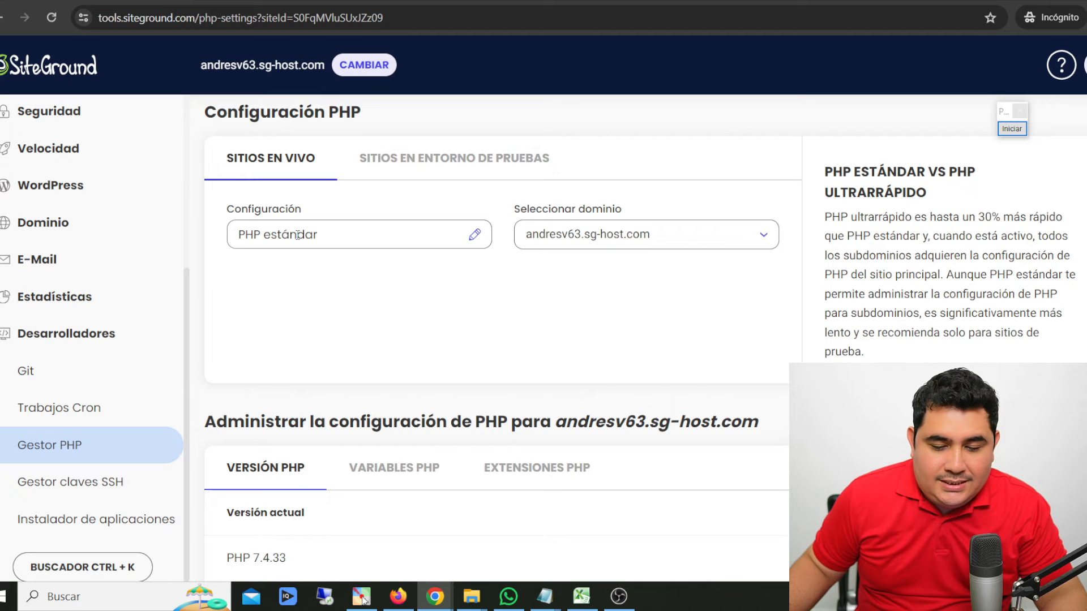
{"action": "scroll", "coordinate": [297, 235], "scroll_direction": "down", "scroll_amount": 4}
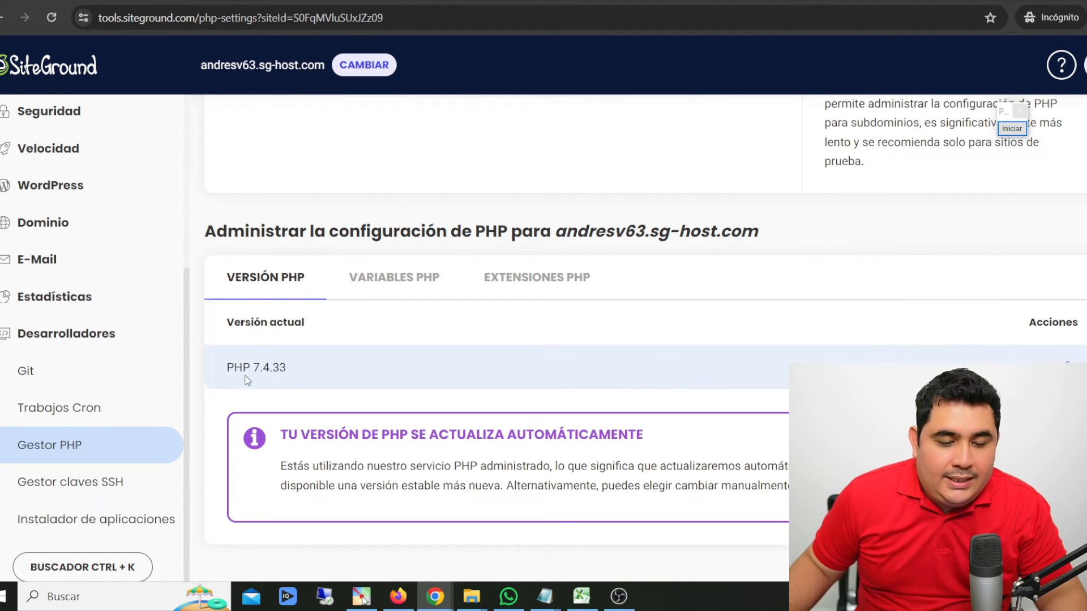
{"action": "left_click_drag", "start_coordinate": [234, 368], "coordinate": [290, 373]}
{"action": "left_click", "coordinate": [294, 375]}
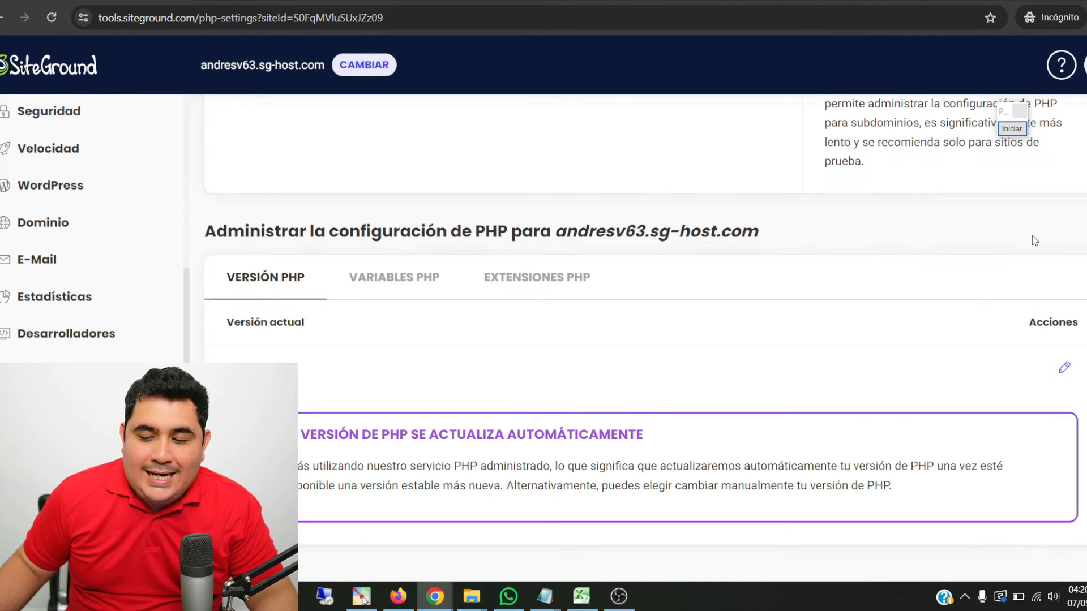
- Switch the site's PHP configuration to manual version control and set it to PHP 8.1.28
{"action": "left_click_drag", "start_coordinate": [1029, 322], "coordinate": [1079, 323]}
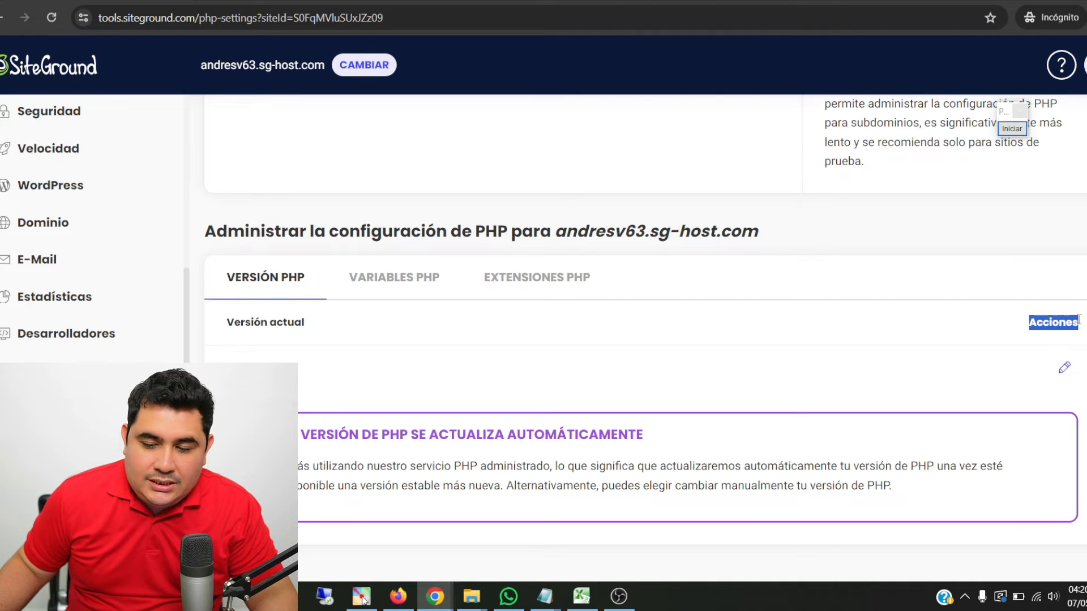
{"action": "left_click", "coordinate": [1065, 370]}
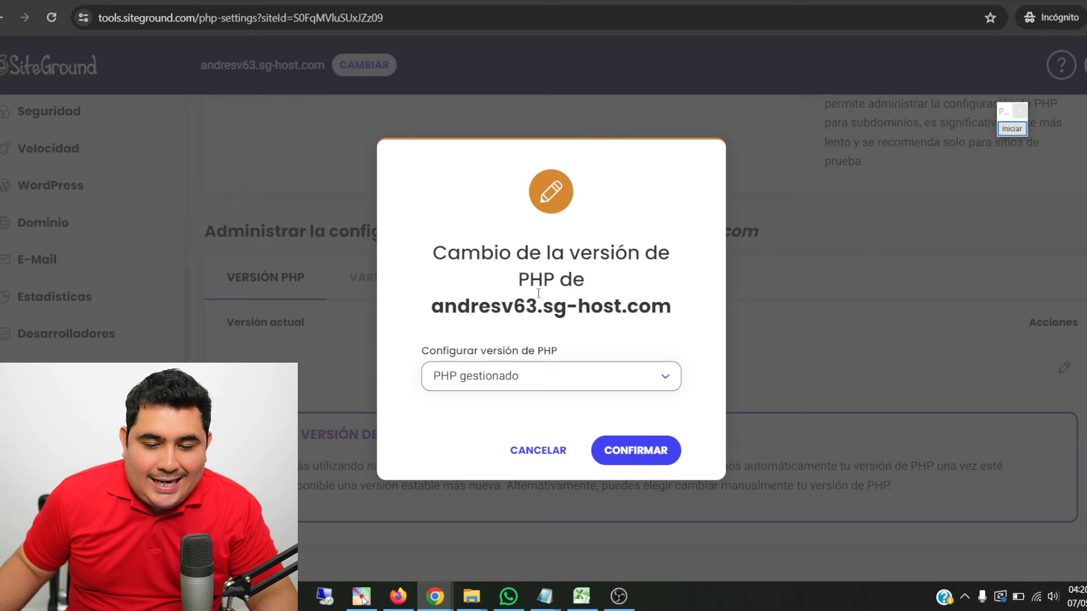
{"action": "left_click_drag", "start_coordinate": [447, 260], "coordinate": [646, 255]}
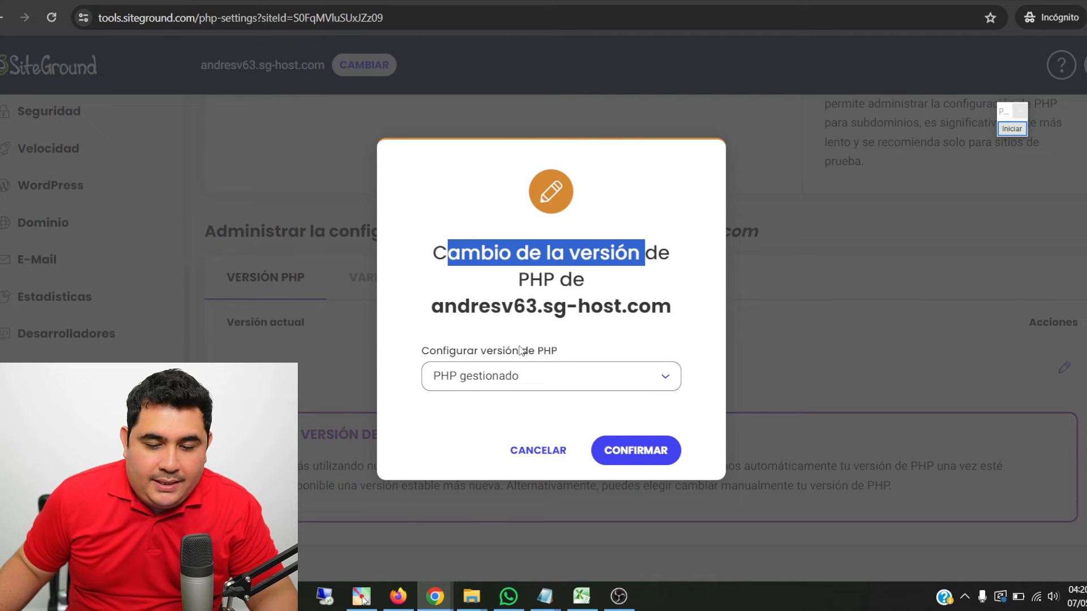
{"action": "left_click", "coordinate": [501, 382]}
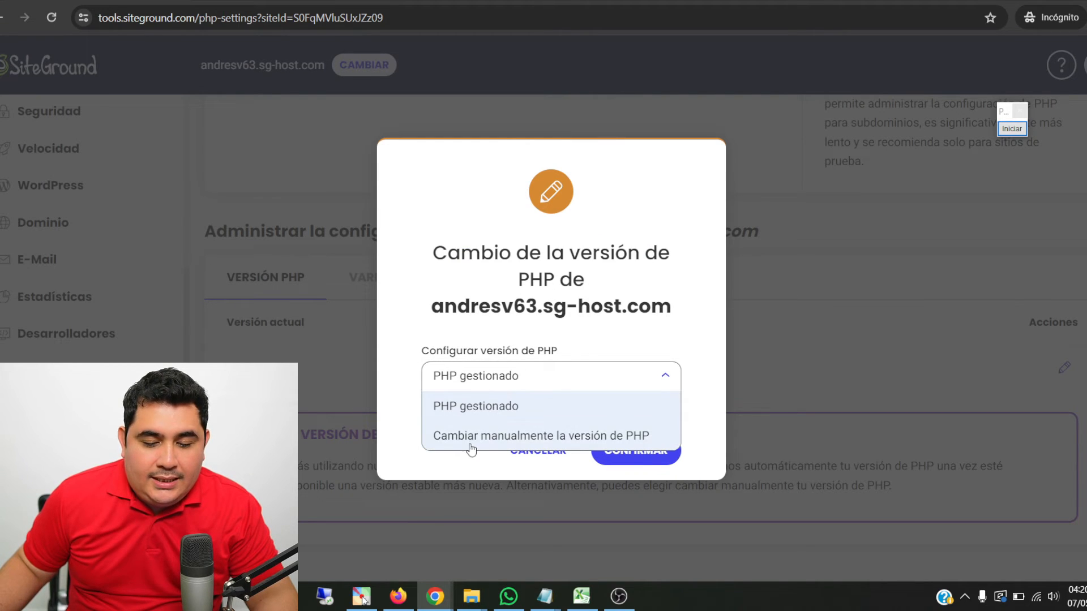
{"action": "left_click", "coordinate": [595, 437]}
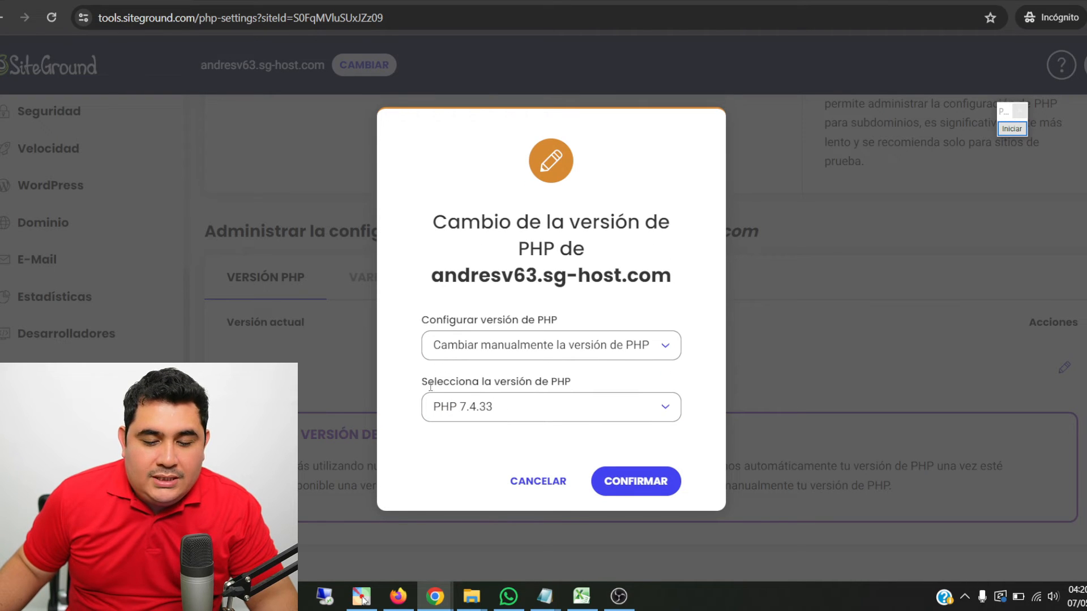
{"action": "left_click_drag", "start_coordinate": [428, 381], "coordinate": [568, 376]}
{"action": "left_click", "coordinate": [571, 403]}
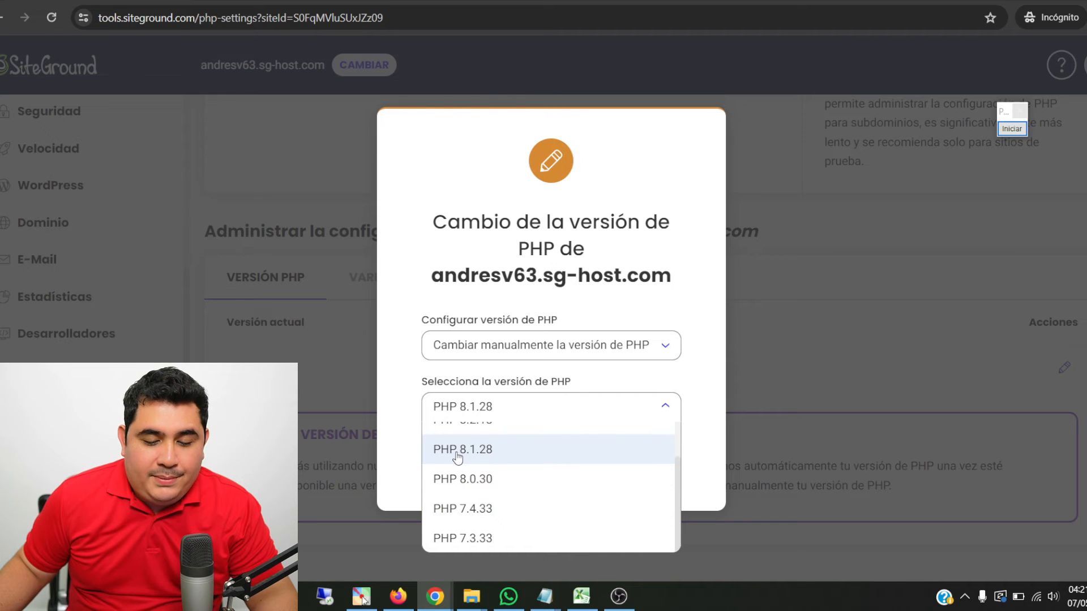
{"action": "left_click", "coordinate": [494, 457]}
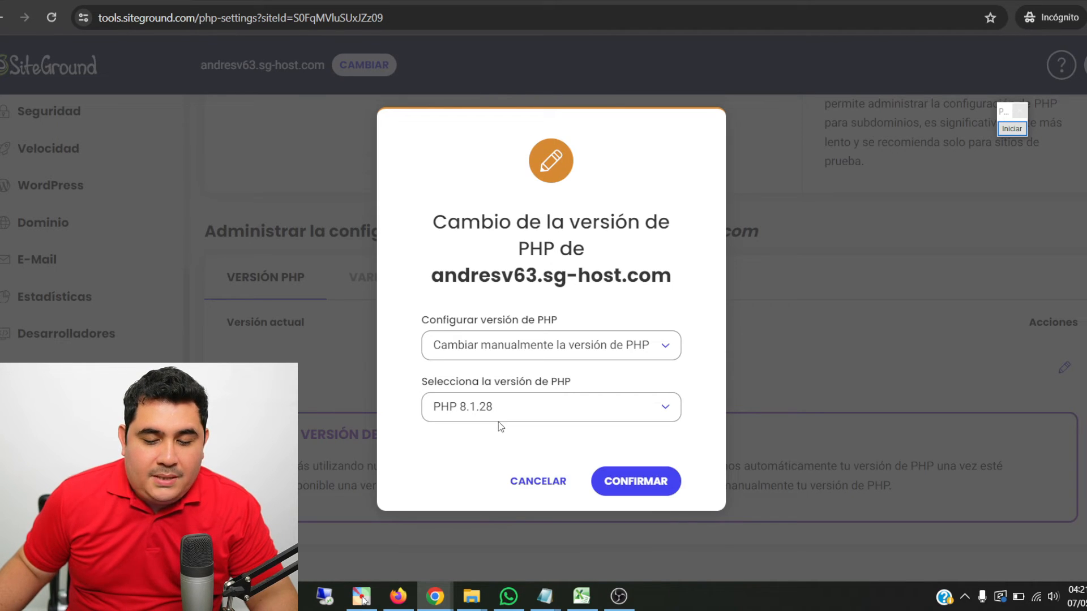
{"action": "left_click", "coordinate": [643, 478]}
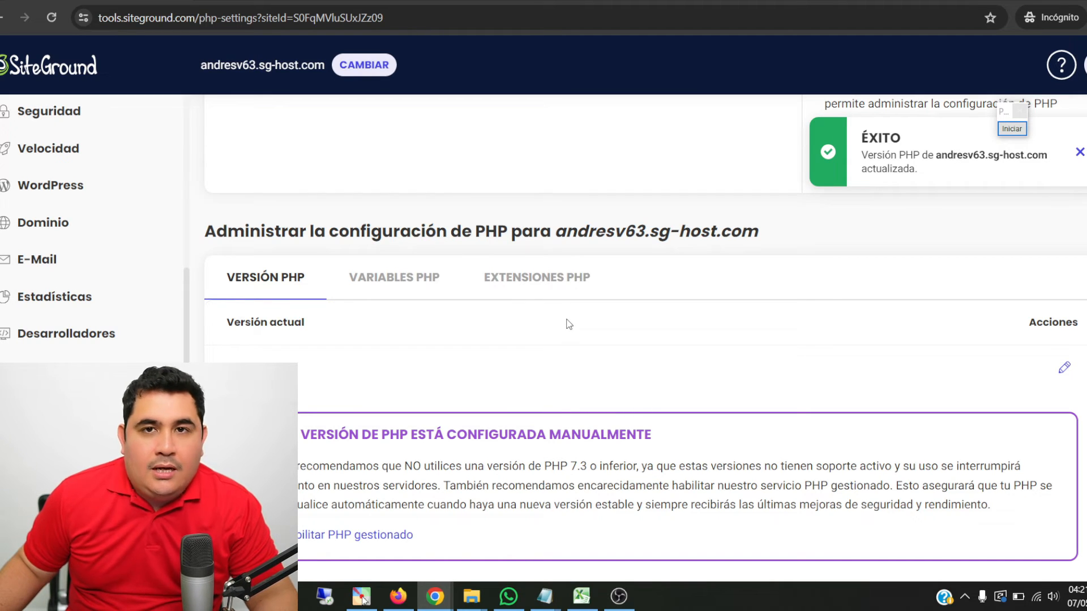
- Return to the browser page with the site's /install path and reload it to bring up the installation wizard
{"action": "left_click", "coordinate": [456, 3]}
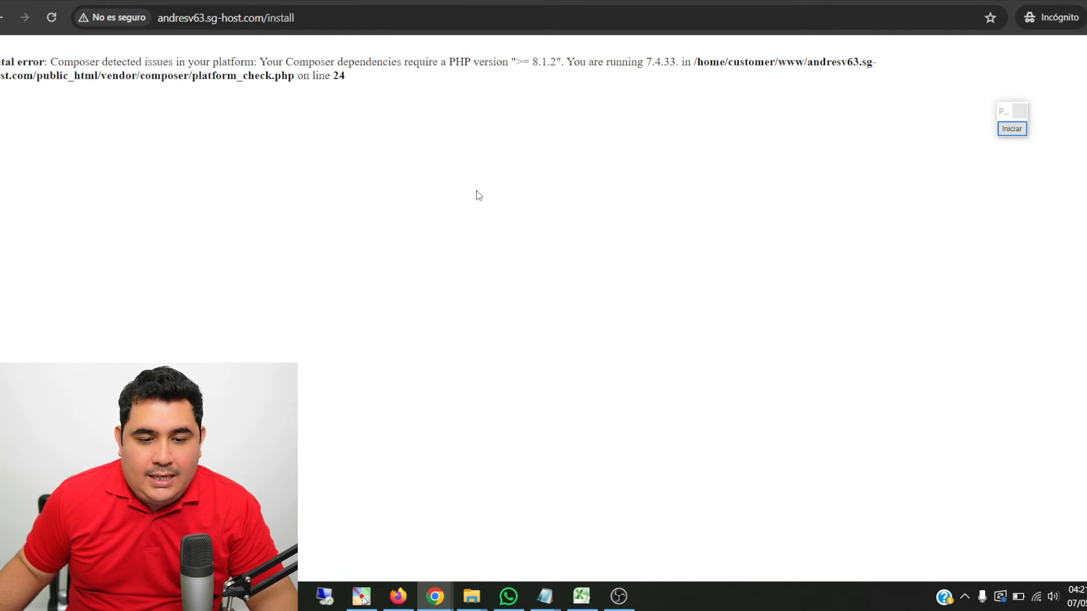
{"action": "left_click", "coordinate": [51, 20]}
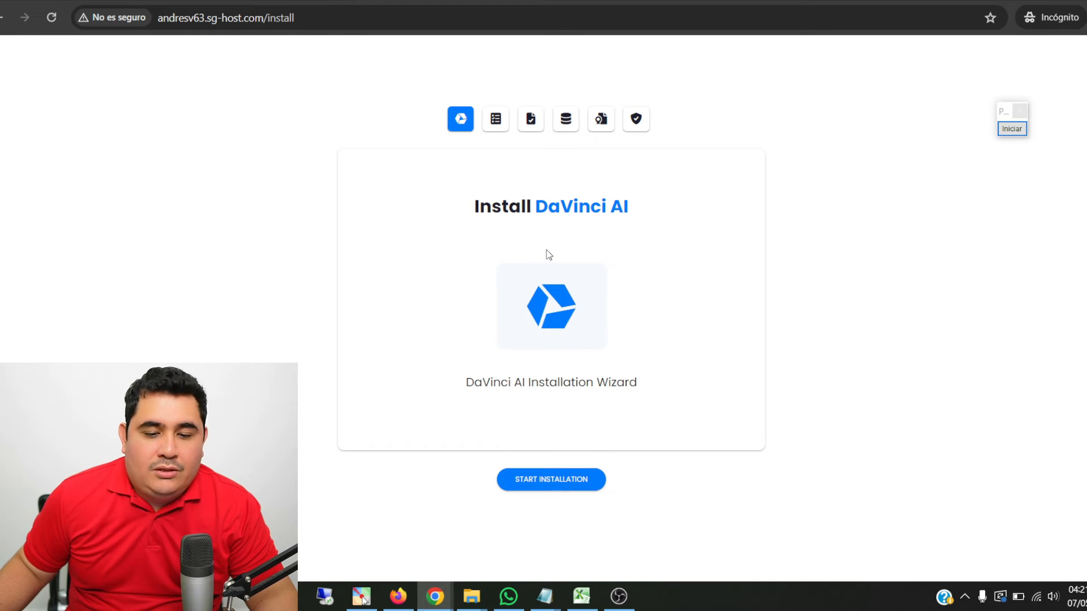
{"action": "left_click_drag", "start_coordinate": [475, 207], "coordinate": [687, 219]}
{"action": "left_click", "coordinate": [687, 218]}
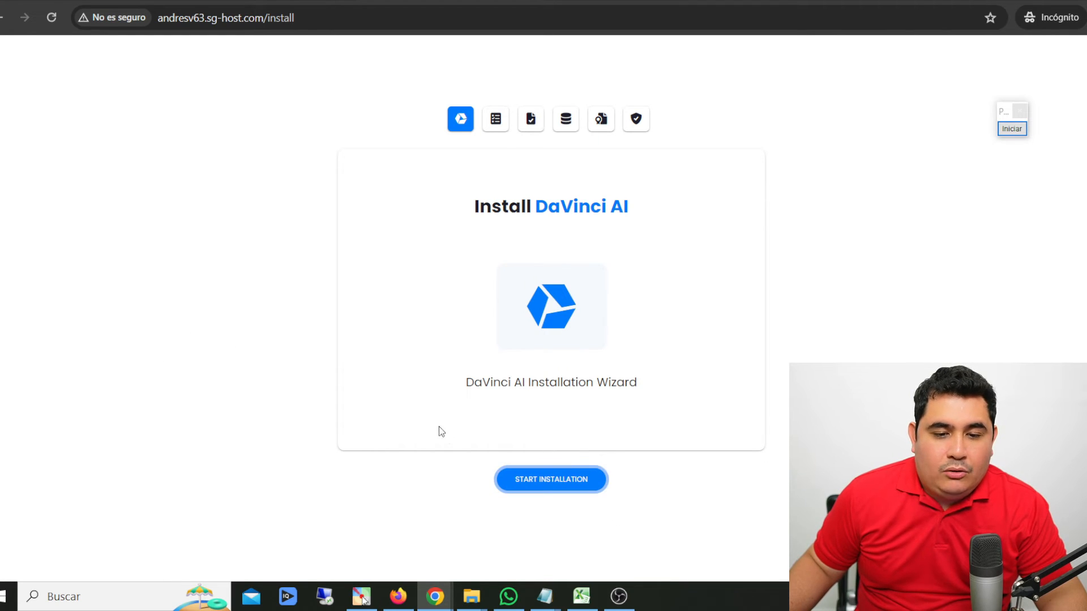
- Start the DaVinci AI installation and advance past the requirements and permissions checks to the database configuration
{"action": "left_click", "coordinate": [547, 488]}
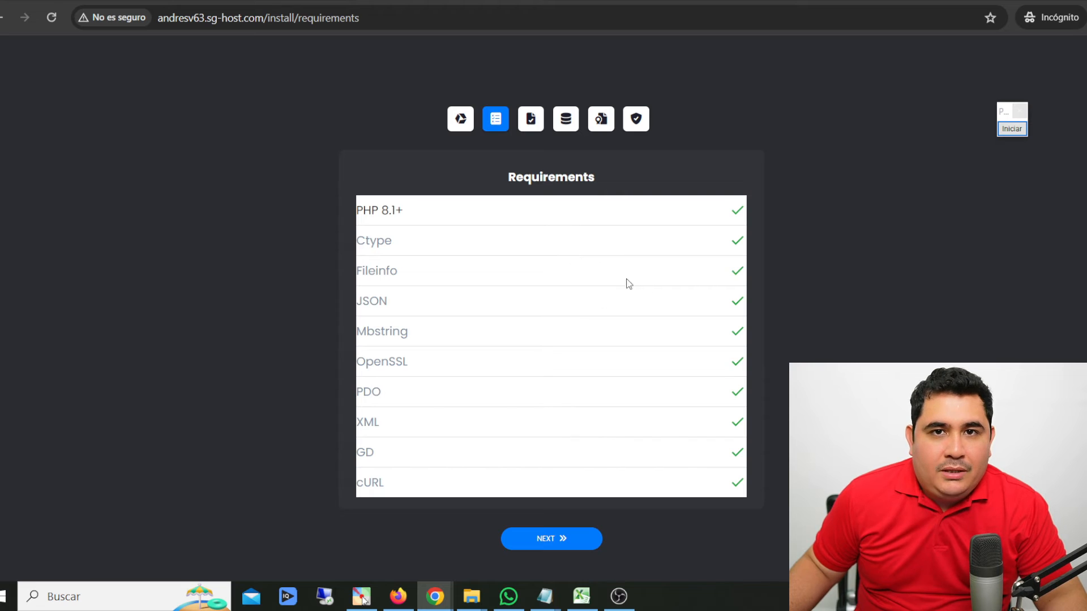
{"action": "left_click", "coordinate": [561, 545]}
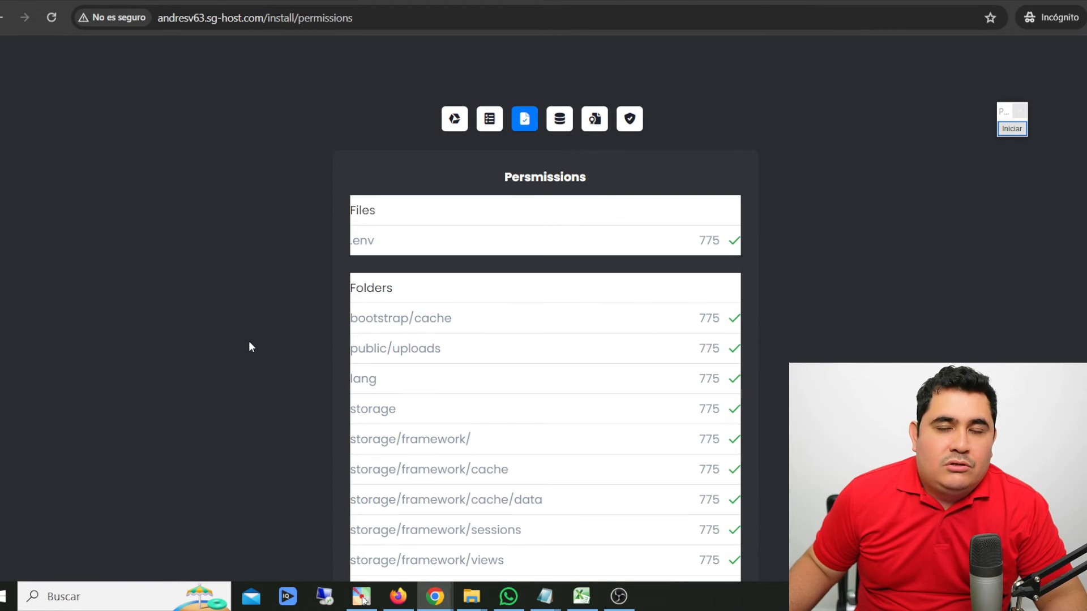
{"action": "scroll", "coordinate": [599, 178], "scroll_direction": "down", "scroll_amount": 2}
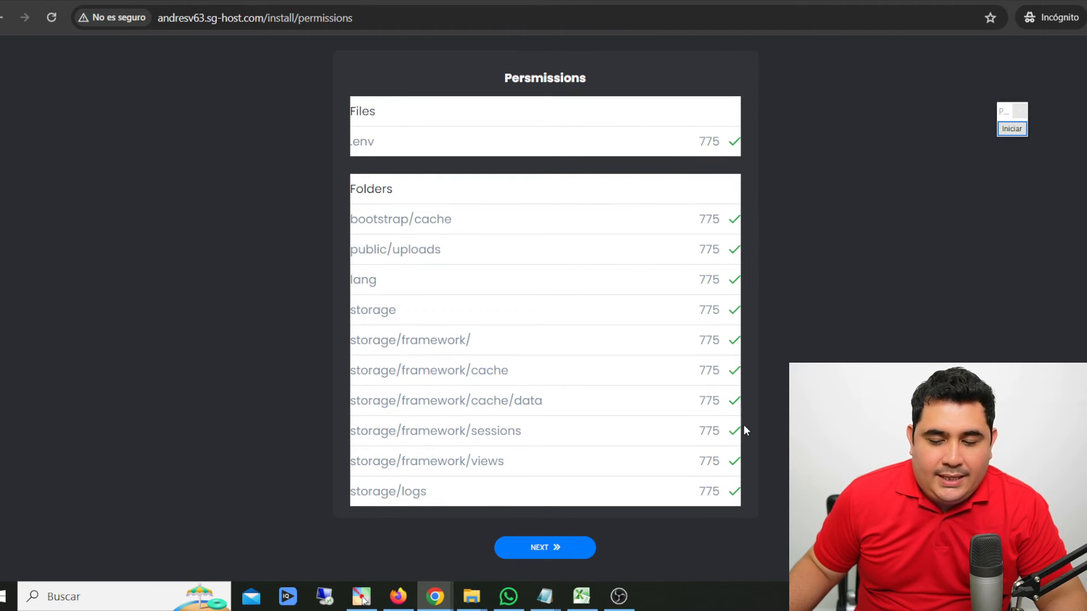
{"action": "left_click", "coordinate": [557, 547]}
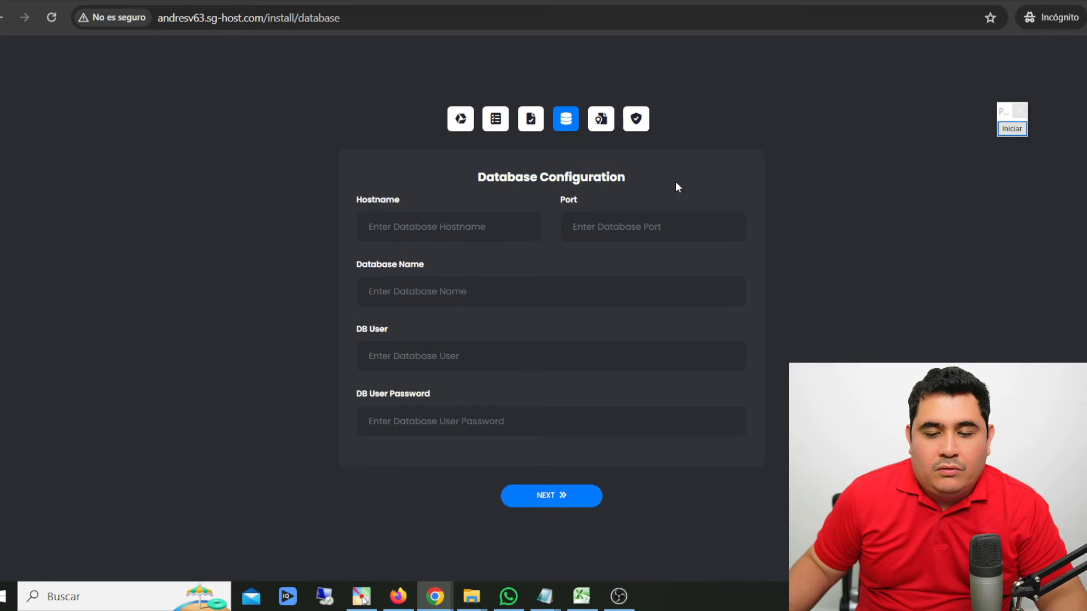
{"action": "left_click_drag", "start_coordinate": [487, 183], "coordinate": [684, 179]}
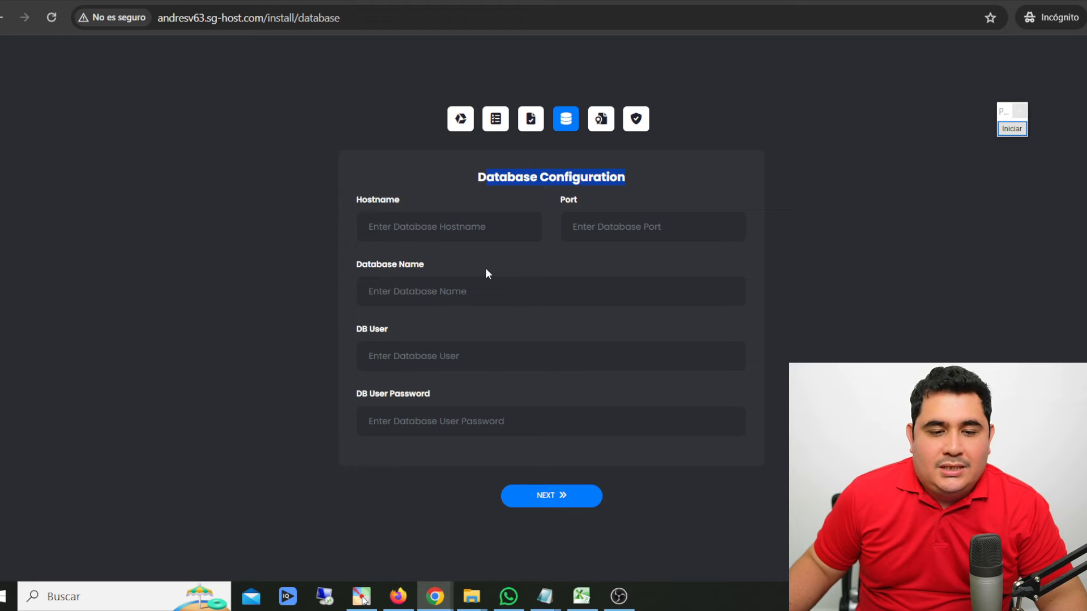
- Switch back to the SiteGround site tools and create a new MySQL database for the website
{"action": "left_click", "coordinate": [295, 2]}
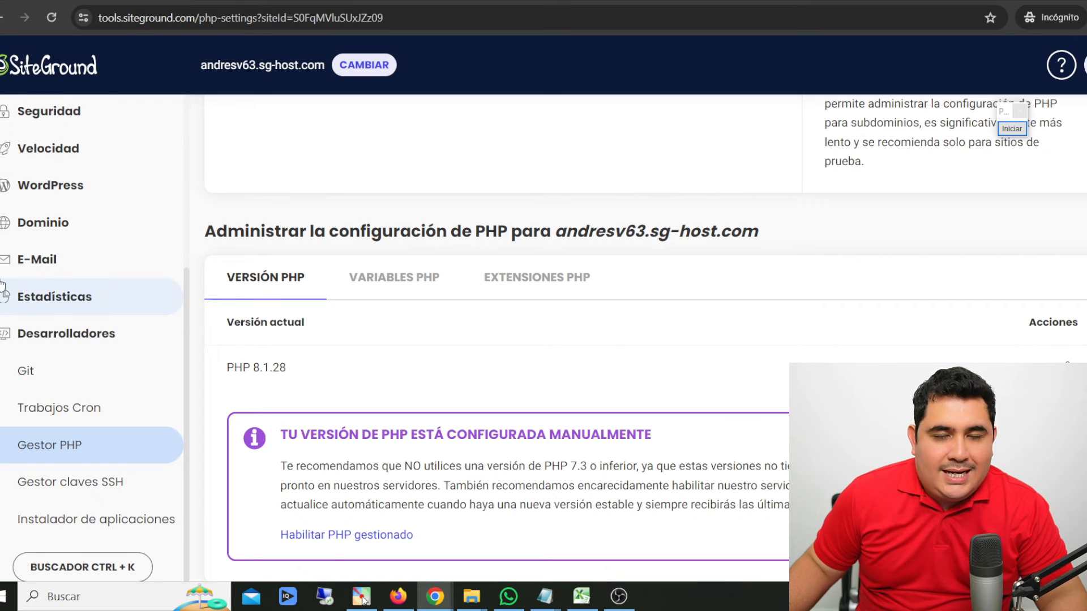
{"action": "scroll", "coordinate": [68, 354], "scroll_direction": "up", "scroll_amount": 5}
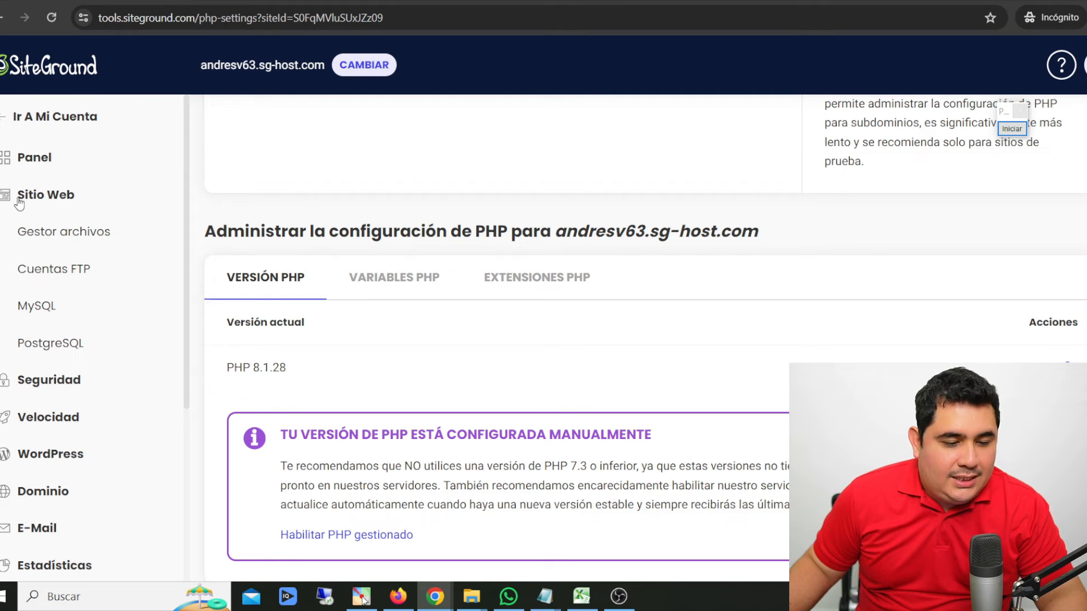
{"action": "left_click", "coordinate": [31, 312]}
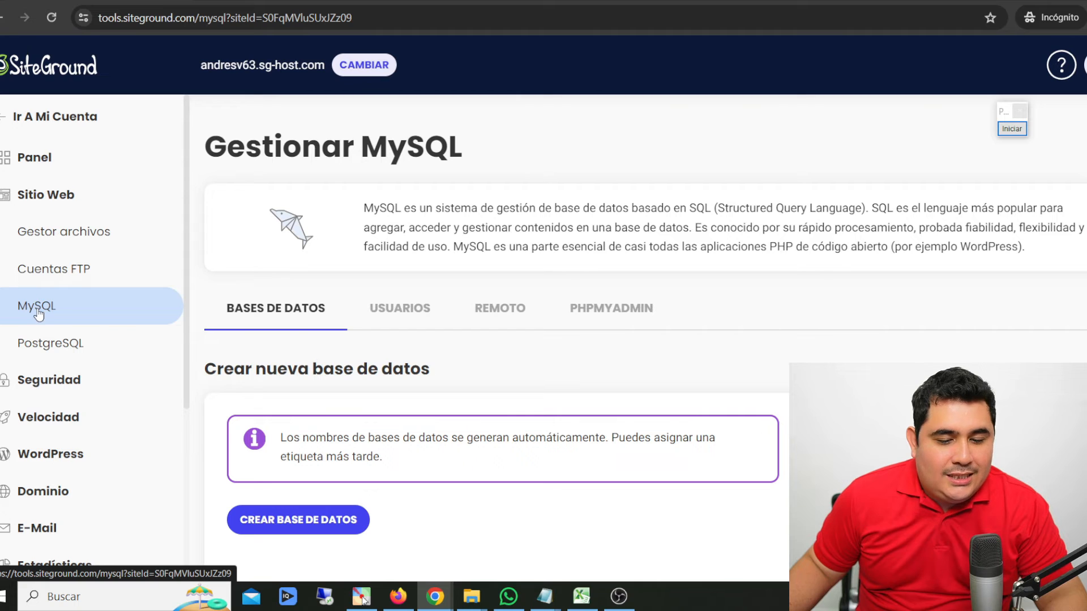
{"action": "scroll", "coordinate": [340, 300], "scroll_direction": "down", "scroll_amount": 3}
{"action": "scroll", "coordinate": [333, 296], "scroll_direction": "up", "scroll_amount": 3}
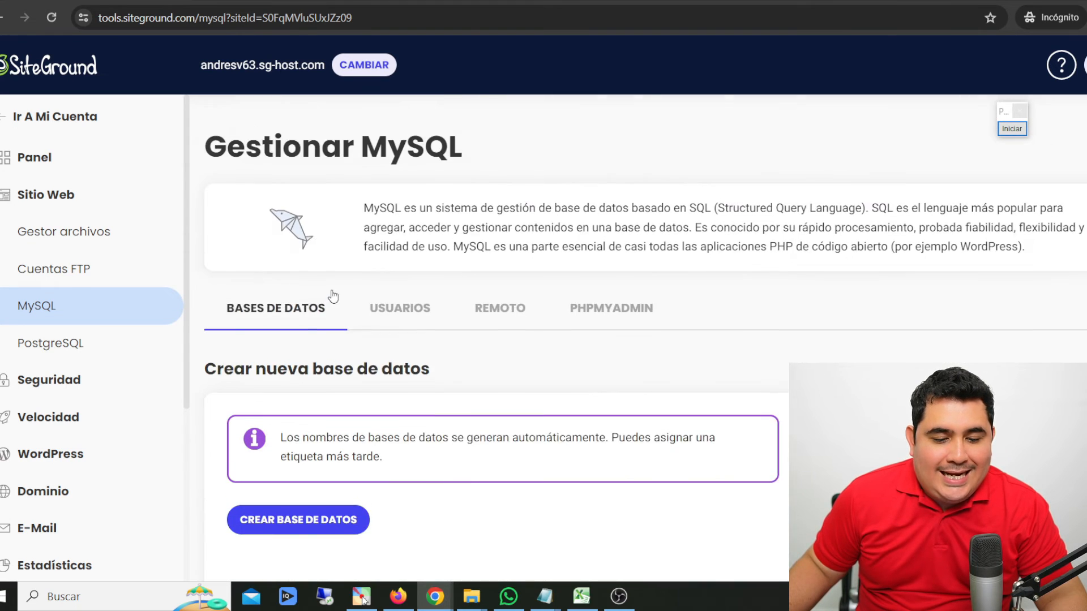
{"action": "scroll", "coordinate": [333, 296], "scroll_direction": "down", "scroll_amount": 2}
{"action": "scroll", "coordinate": [321, 217], "scroll_direction": "down", "scroll_amount": 3}
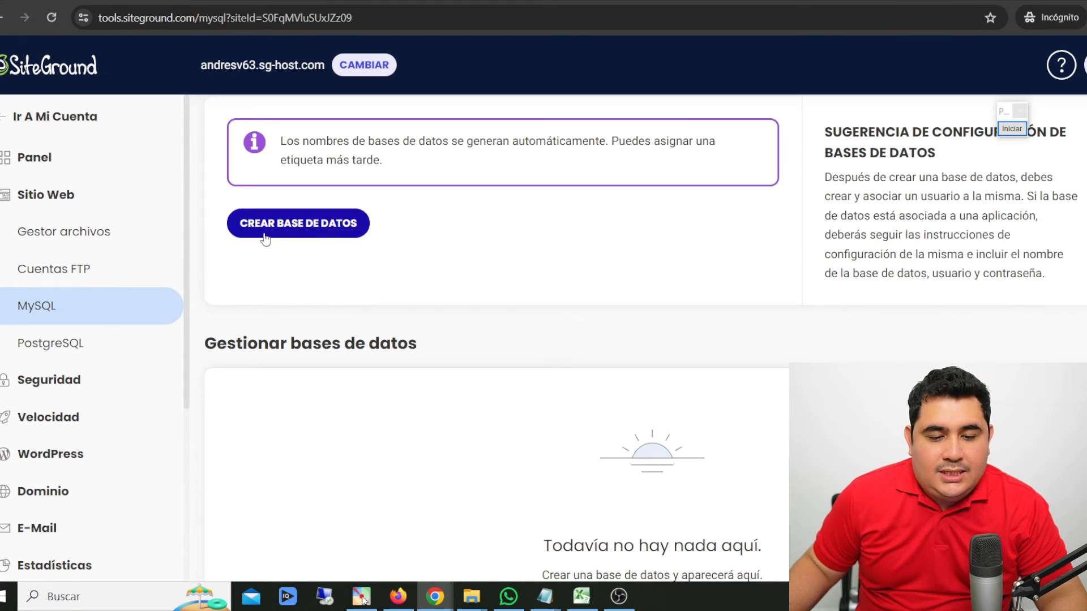
{"action": "left_click", "coordinate": [300, 235]}
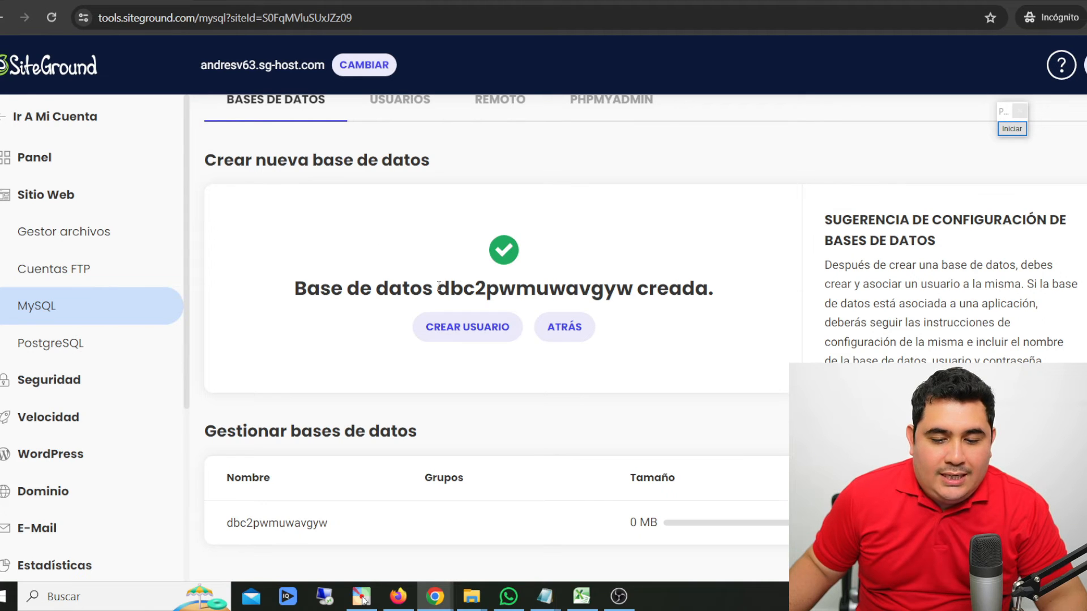
{"action": "left_click_drag", "start_coordinate": [439, 286], "coordinate": [638, 279]}
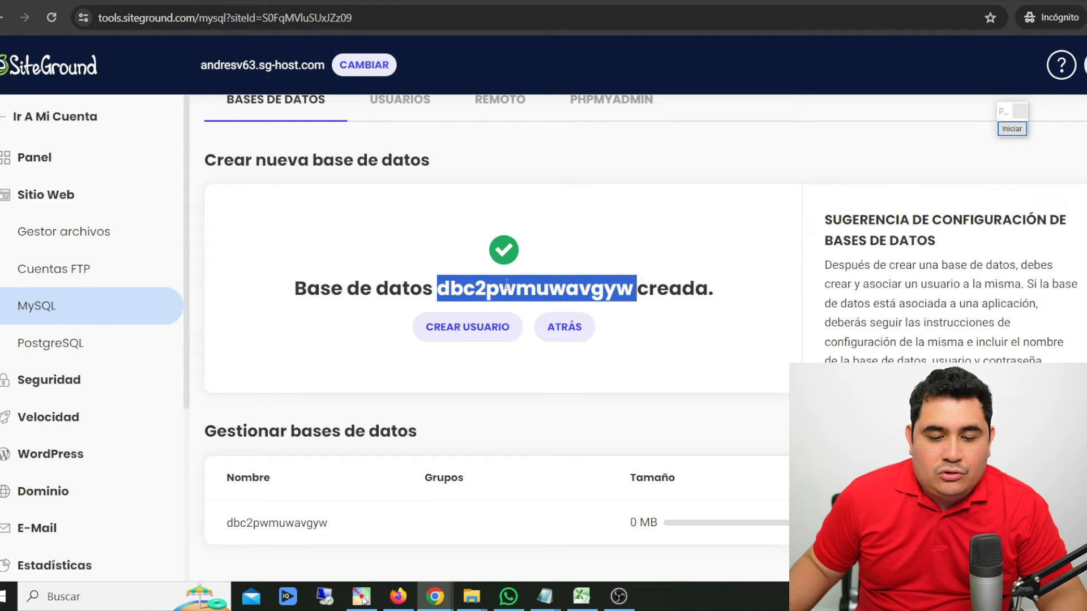
{"action": "left_click", "coordinate": [448, 280]}
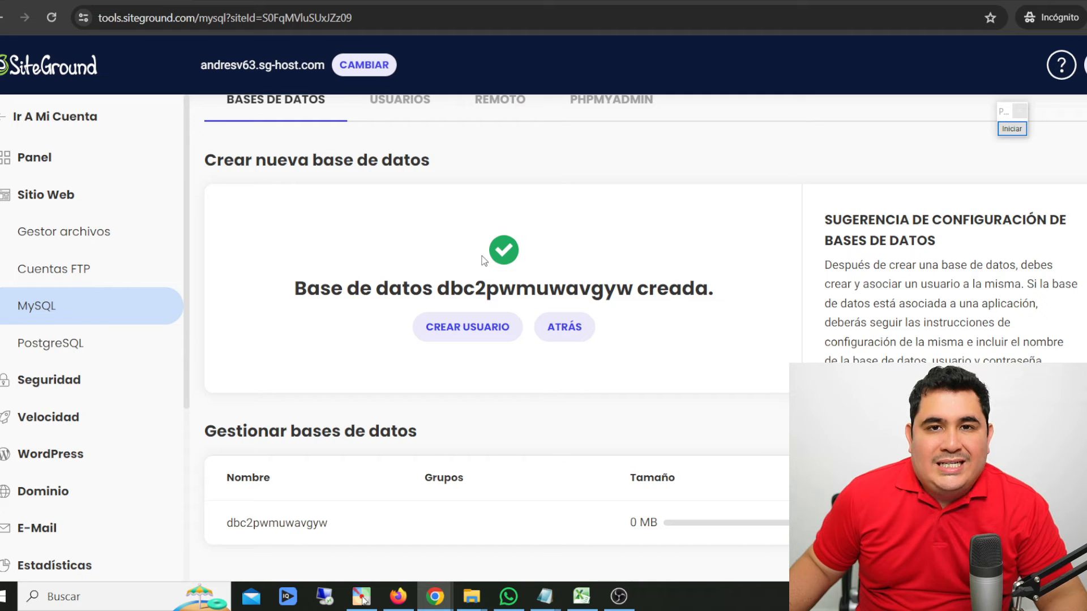
- Create a new MySQL user with automatically generated credentials
{"action": "left_click", "coordinate": [460, 331]}
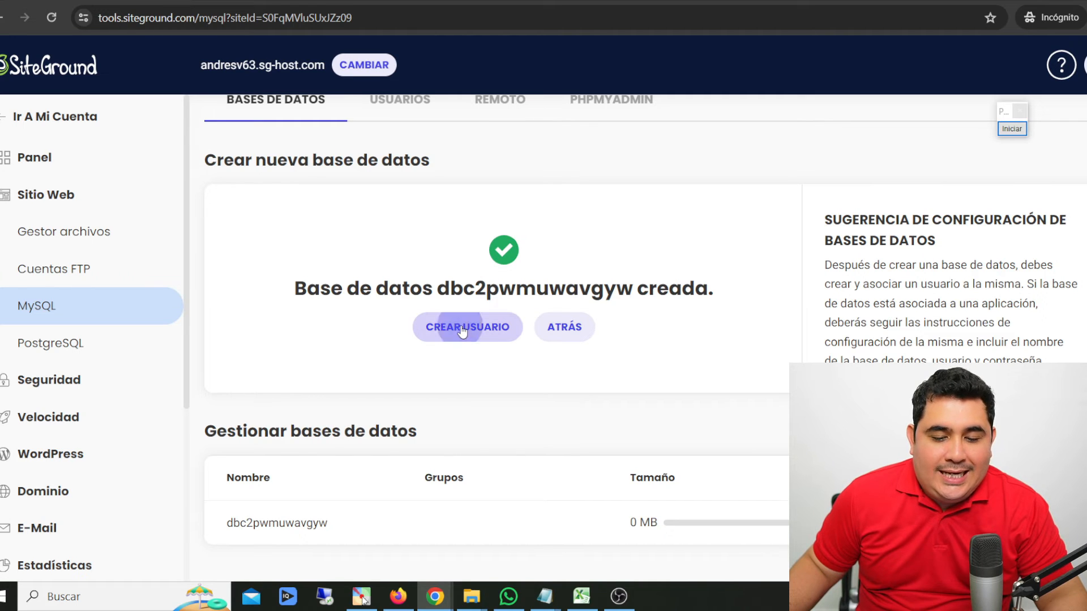
{"action": "scroll", "coordinate": [484, 290], "scroll_direction": "down", "scroll_amount": 1}
{"action": "left_click_drag", "start_coordinate": [300, 369], "coordinate": [520, 361]}
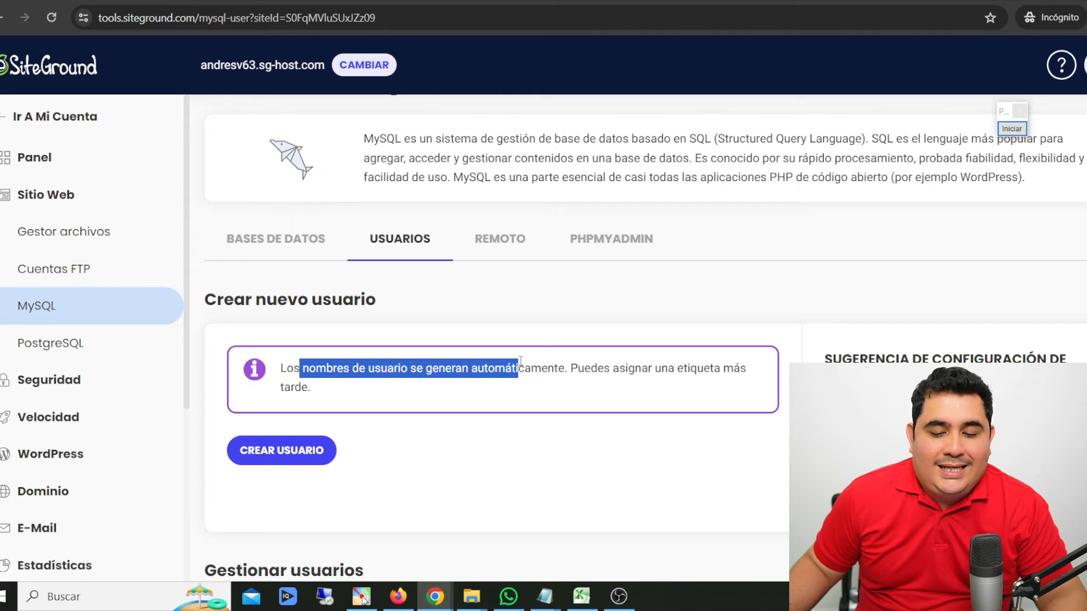
{"action": "left_click", "coordinate": [488, 363]}
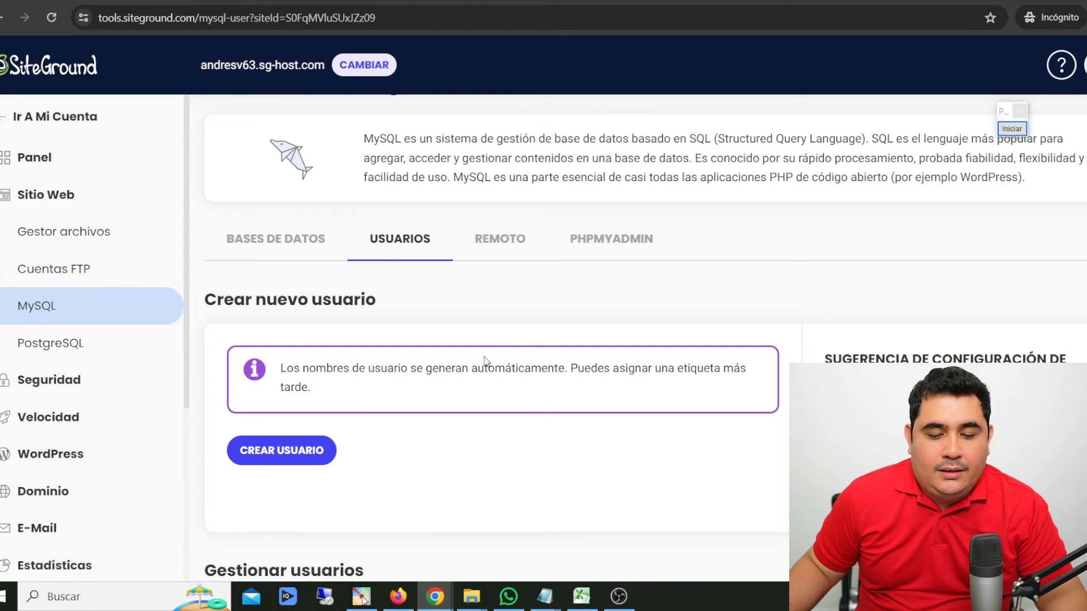
{"action": "left_click", "coordinate": [286, 456]}
{"action": "scroll", "coordinate": [359, 396], "scroll_direction": "down", "scroll_amount": 2}
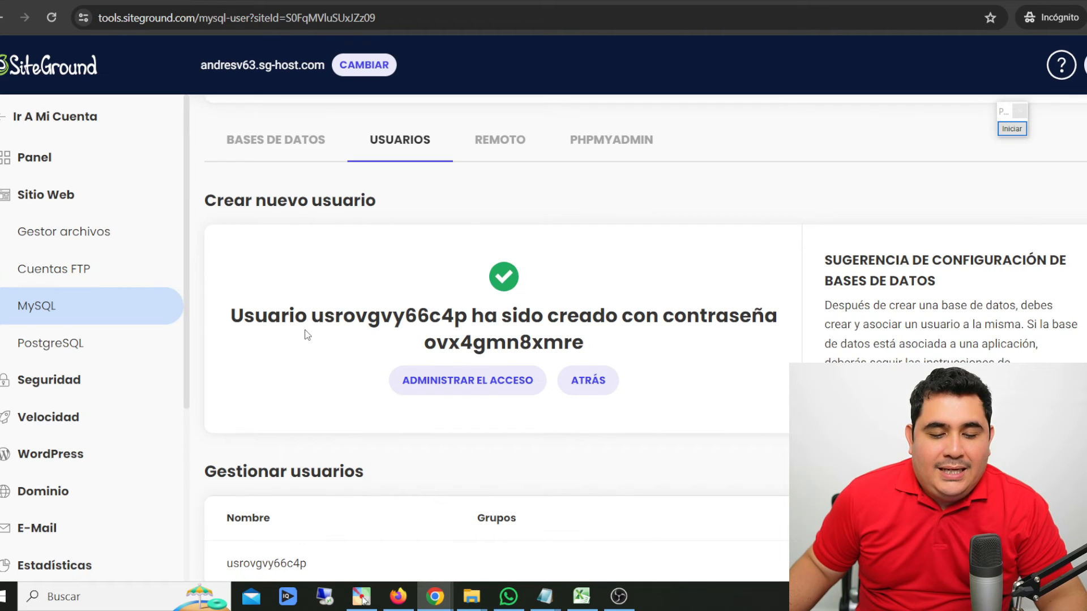
{"action": "scroll", "coordinate": [345, 290], "scroll_direction": "down", "scroll_amount": 1}
{"action": "left_click_drag", "start_coordinate": [317, 282], "coordinate": [465, 271]}
{"action": "left_click", "coordinate": [527, 267]}
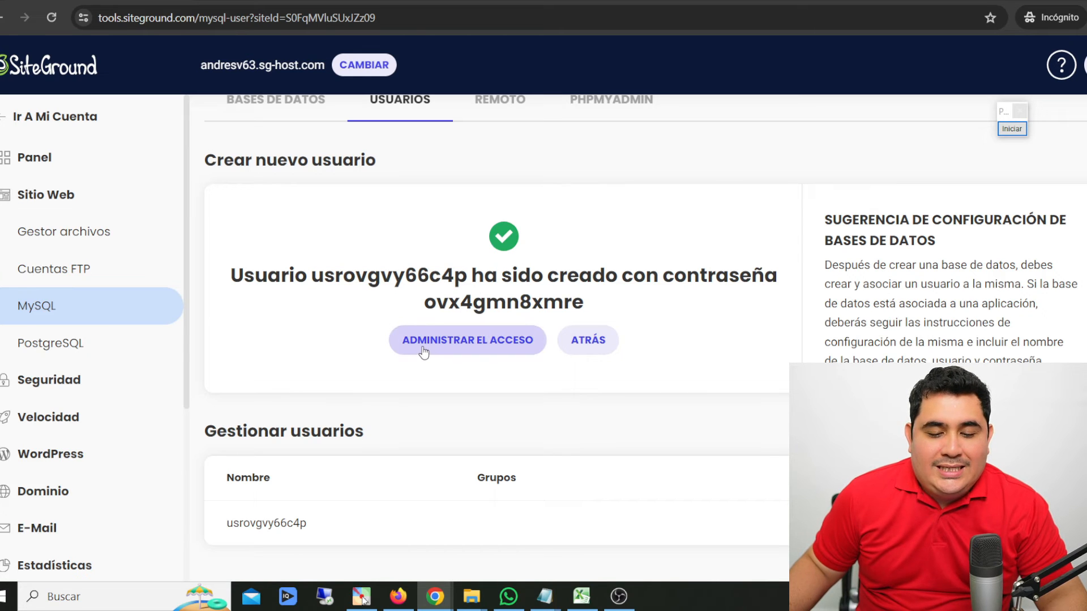
- Add the new database to the MySQL user's access with all privileges
{"action": "left_click", "coordinate": [495, 342]}
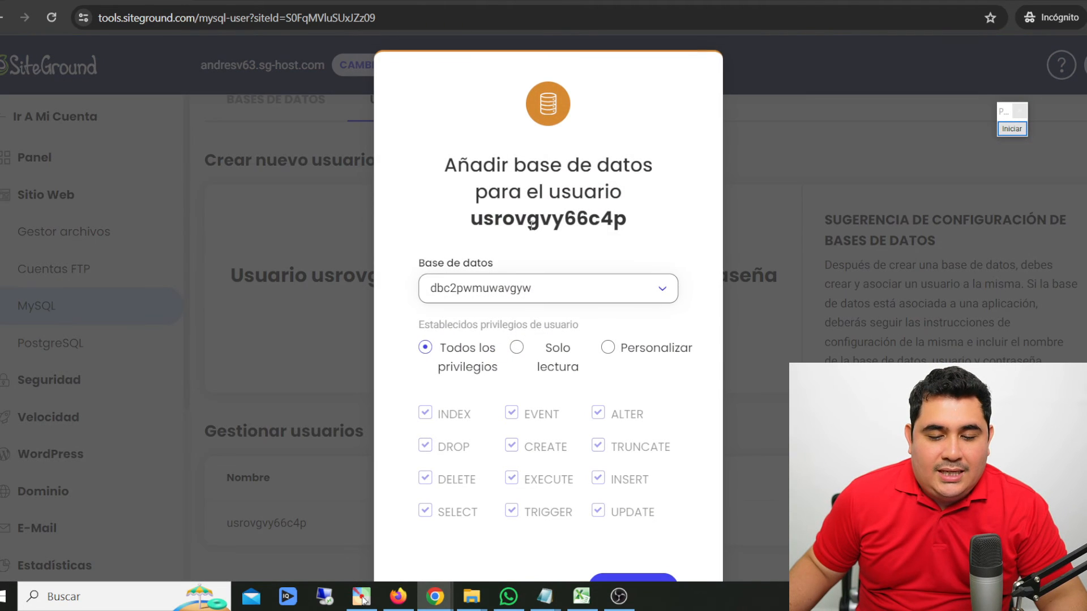
{"action": "scroll", "coordinate": [595, 214], "scroll_direction": "down", "scroll_amount": 1}
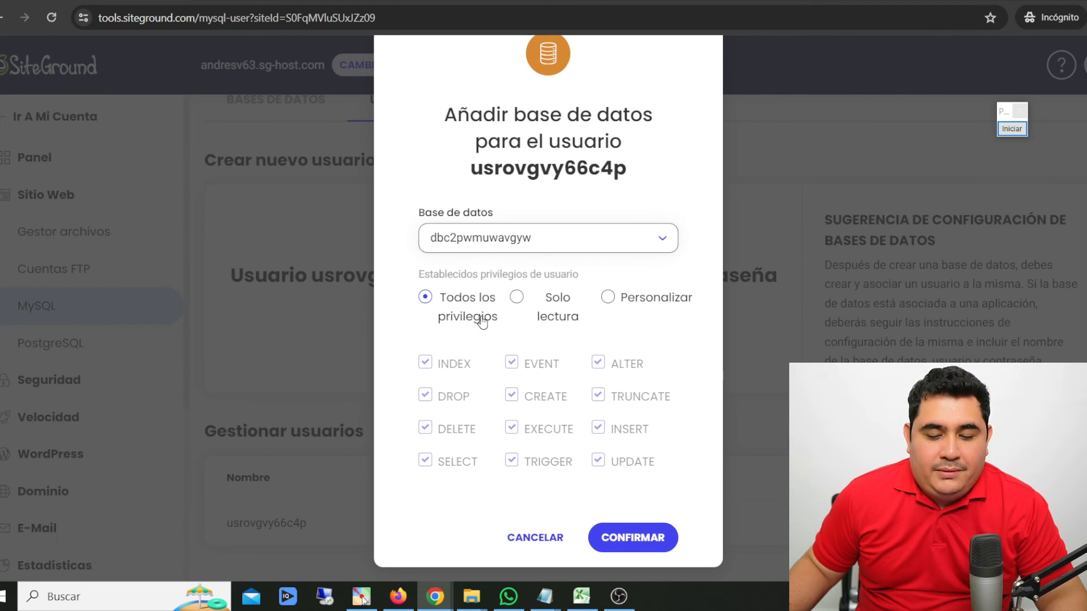
{"action": "left_click", "coordinate": [613, 533]}
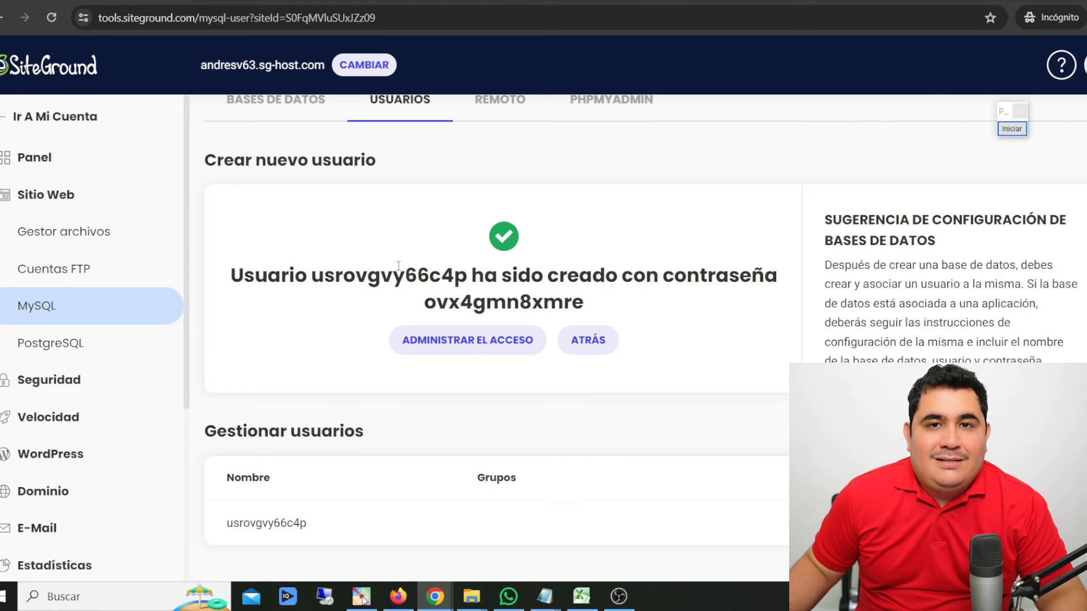
- Copy the new MySQL user's generated password into a blank Notepad document
{"action": "left_click_drag", "start_coordinate": [315, 276], "coordinate": [473, 278]}
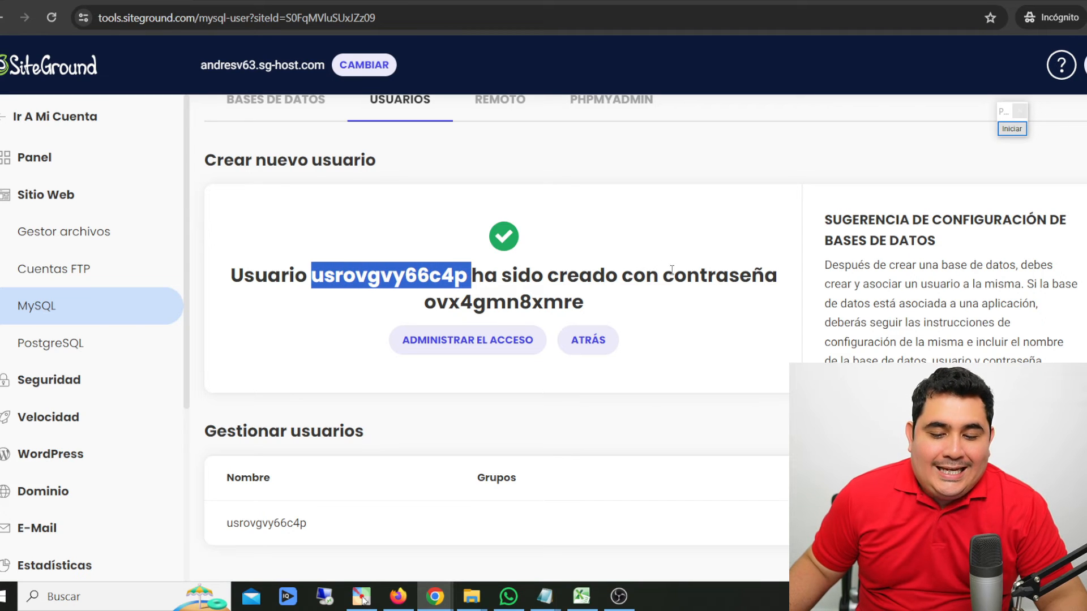
{"action": "left_click_drag", "start_coordinate": [664, 276], "coordinate": [794, 284]}
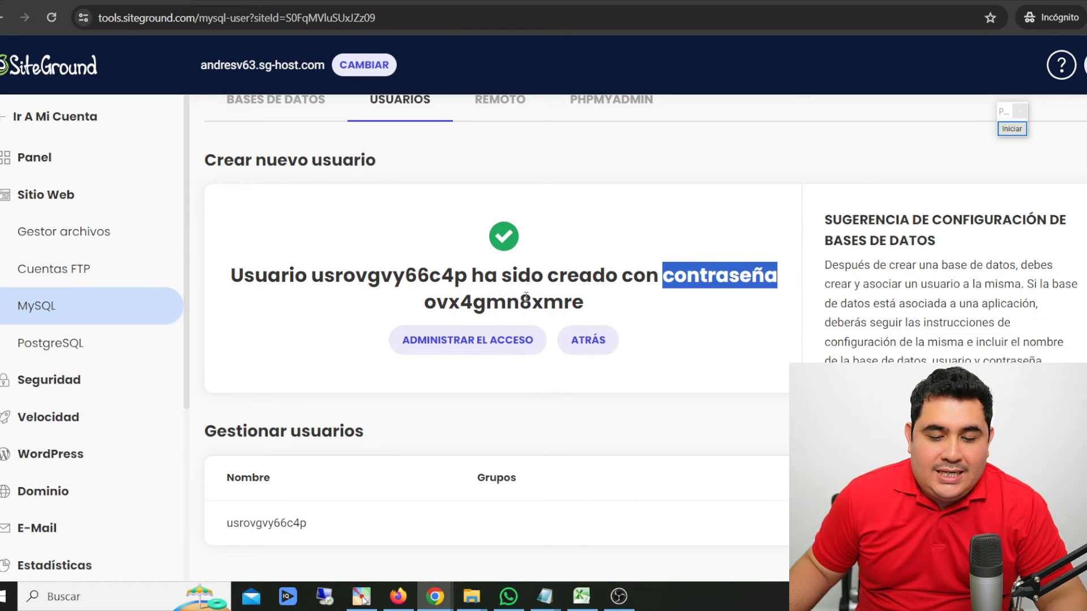
{"action": "left_click_drag", "start_coordinate": [423, 302], "coordinate": [596, 300]}
{"action": "left_click", "coordinate": [586, 308]}
{"action": "left_click_drag", "start_coordinate": [424, 304], "coordinate": [599, 305]}
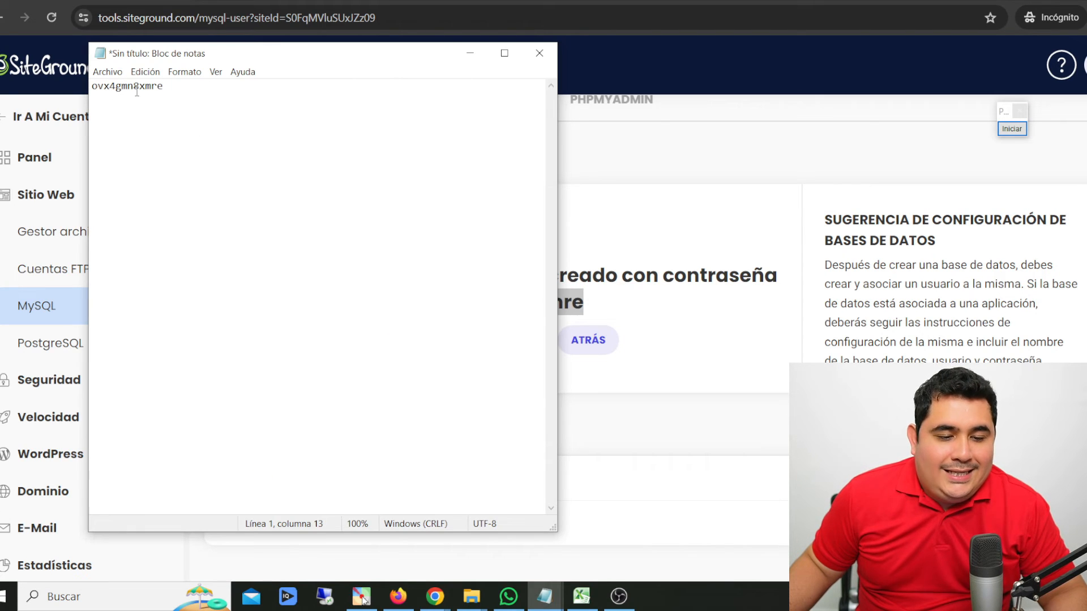
- Copy the MySQL user's password from the Notepad note and minimize Notepad
{"action": "left_click_drag", "start_coordinate": [190, 88], "coordinate": [91, 88]}
{"action": "right_click", "coordinate": [154, 83]}
{"action": "left_click", "coordinate": [187, 124]}
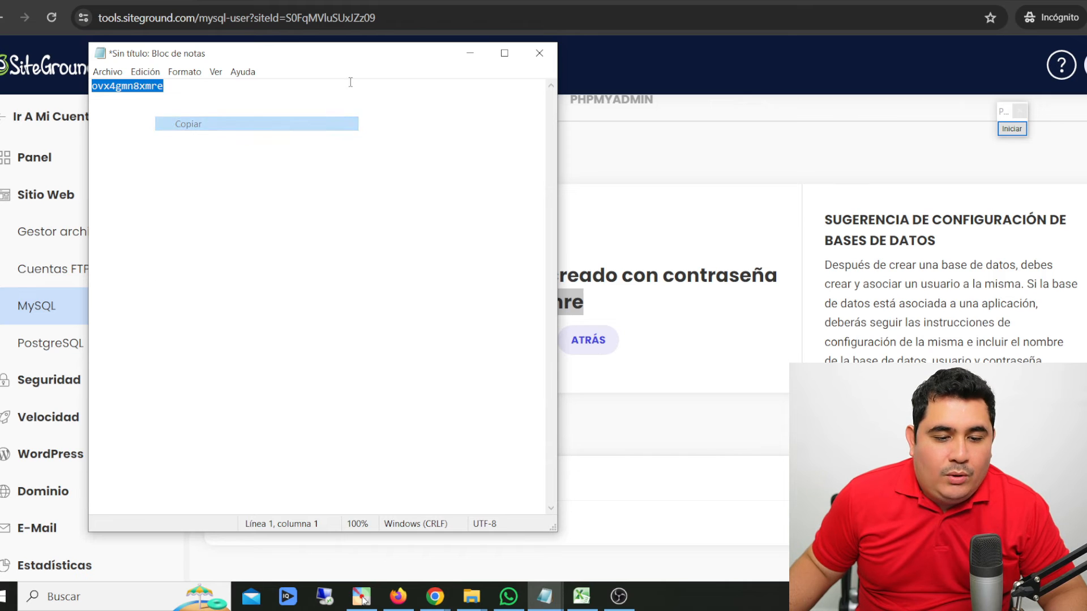
{"action": "left_click", "coordinate": [471, 54]}
{"action": "left_click", "coordinate": [581, 179]}
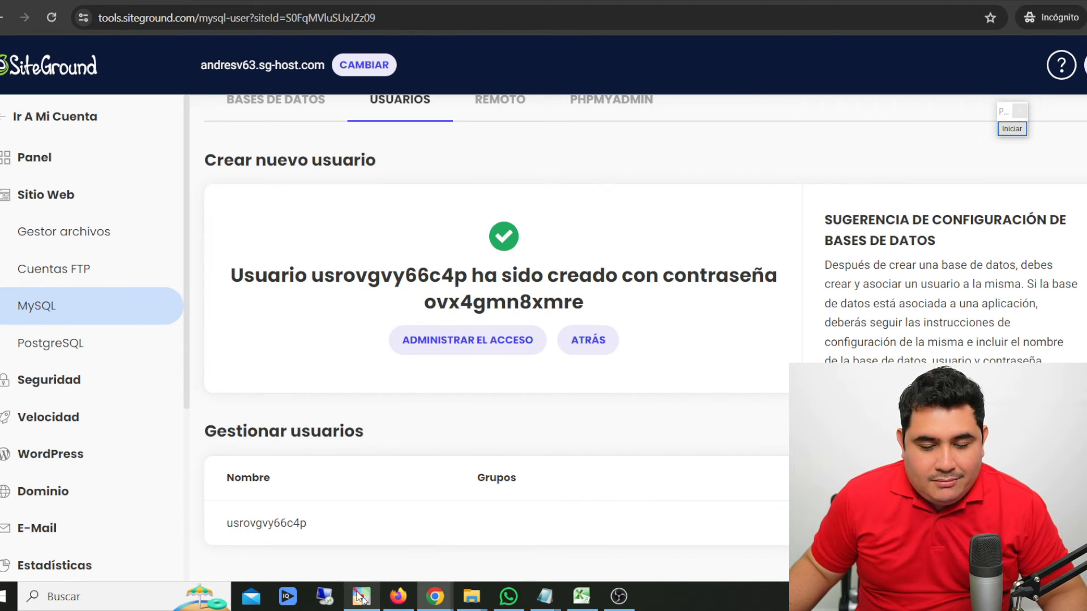
- Mark the new MySQL user's database access column and entry with red arrows, then end the annotation
{"action": "left_click", "coordinate": [361, 598]}
{"action": "mouse_move", "coordinate": [414, 215]}
{"action": "left_mouse_down"}
{"action": "mouse_move", "coordinate": [327, 524]}
{"action": "mouse_move", "coordinate": [309, 514]}
{"action": "left_mouse_up"}
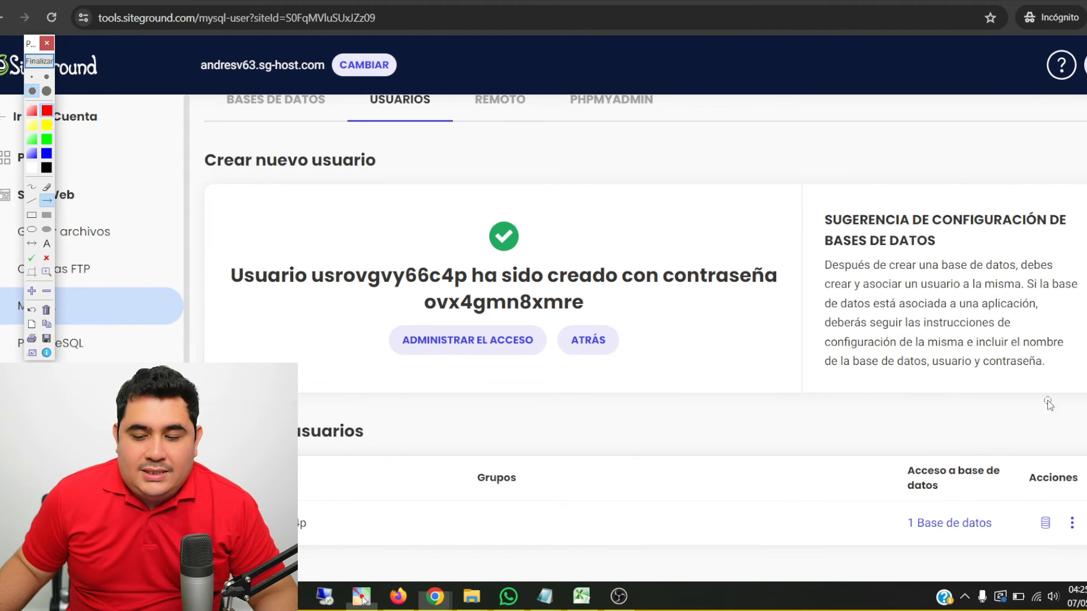
{"action": "left_click_drag", "start_coordinate": [583, 257], "coordinate": [900, 472]}
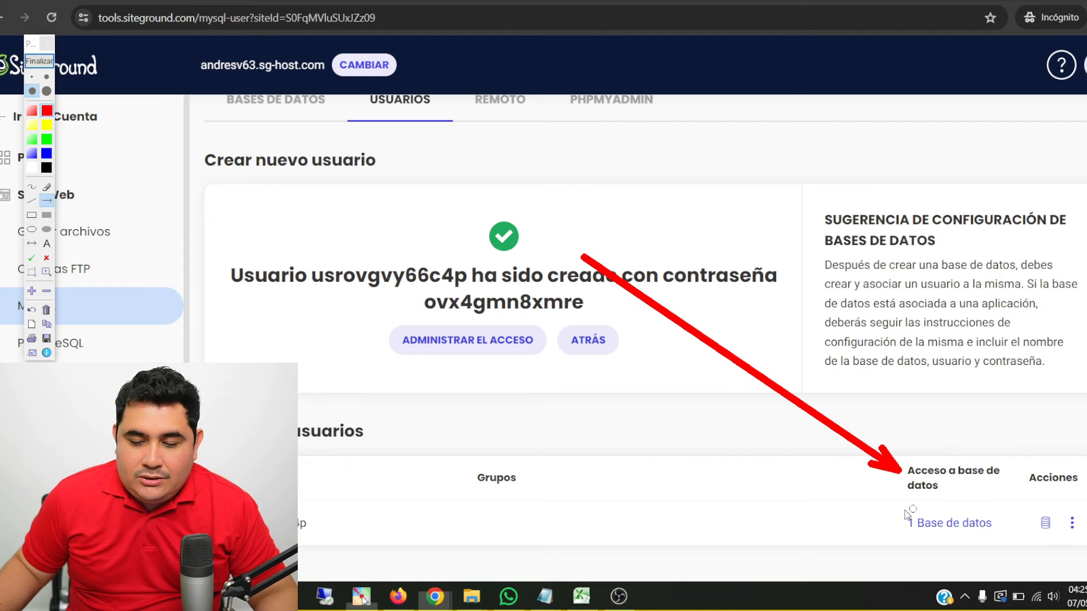
{"action": "left_click_drag", "start_coordinate": [684, 518], "coordinate": [902, 532]}
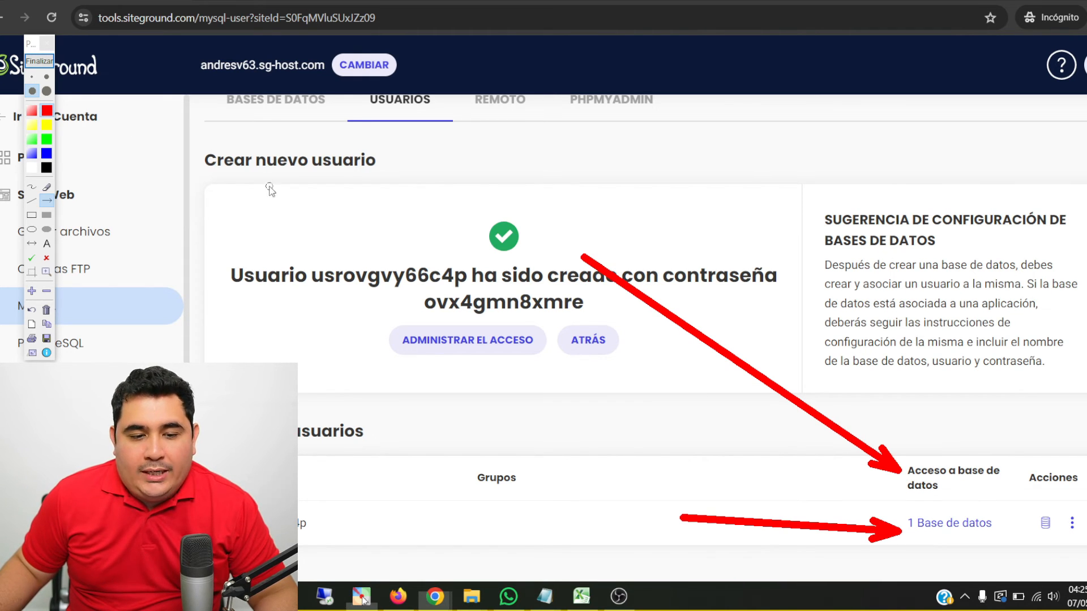
{"action": "left_click", "coordinate": [39, 61]}
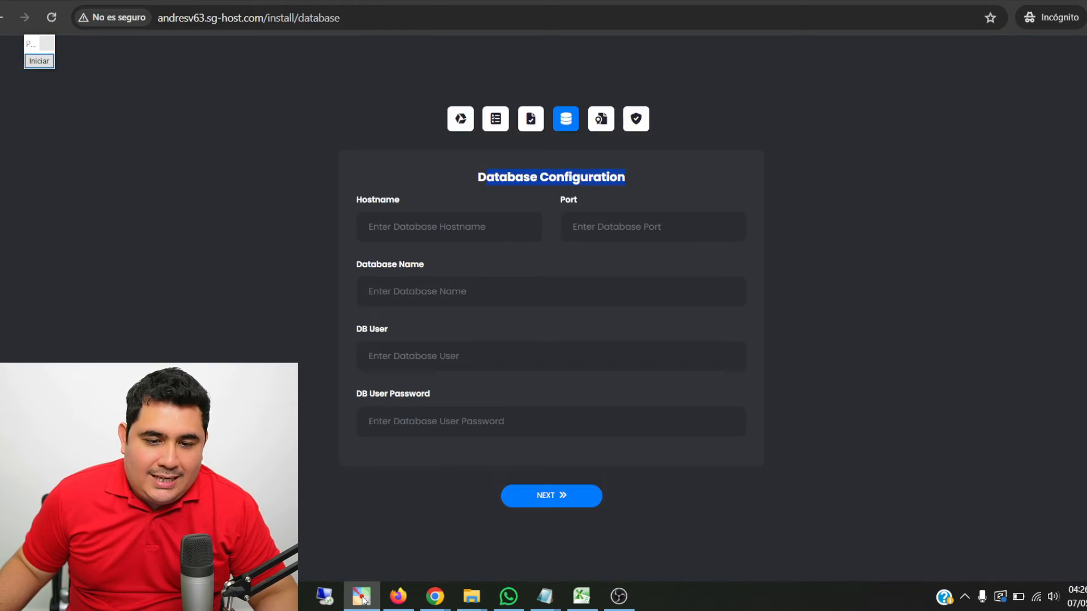
- Switch to the installer's database configuration page and enter hostname localhost and database name dbc2pwmuwavgyw
{"action": "key", "text": "alt+Tab"}
{"action": "left_click", "coordinate": [888, 252]}
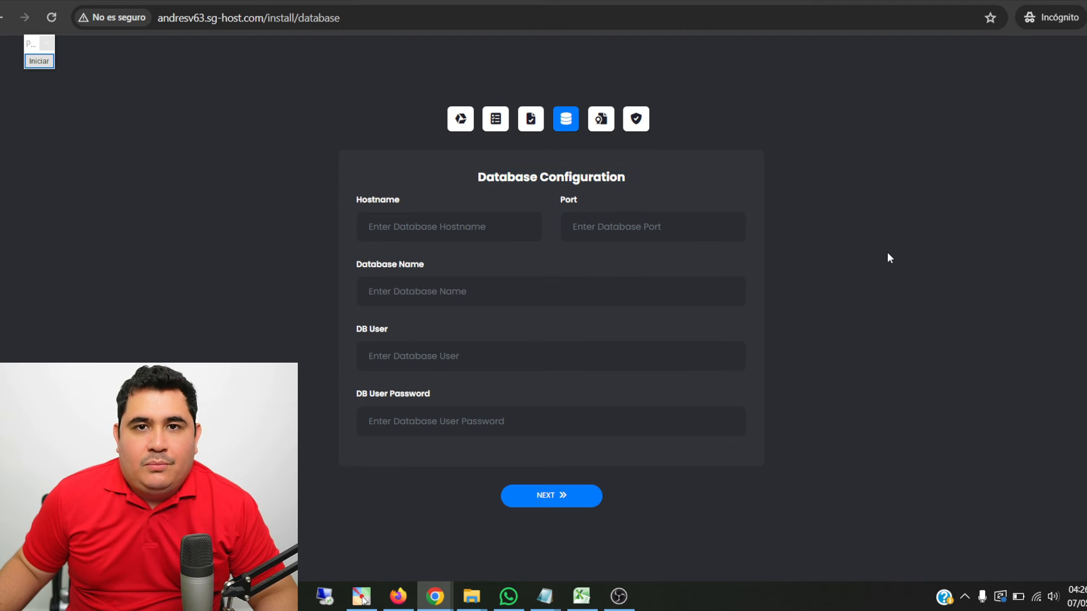
{"action": "left_click", "coordinate": [388, 231]}
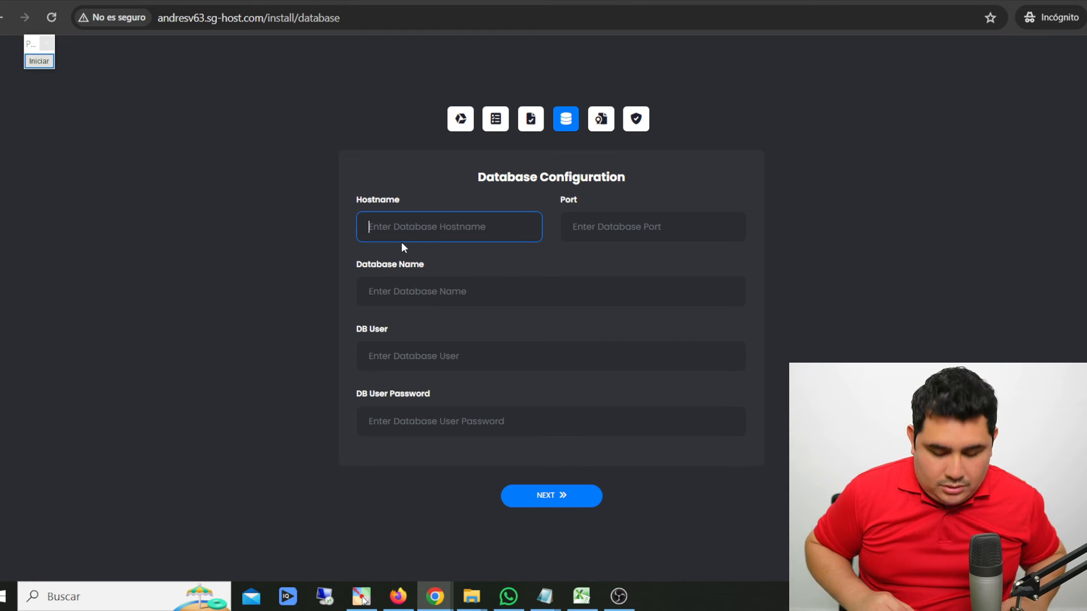
{"action": "type", "text": "localhost"}
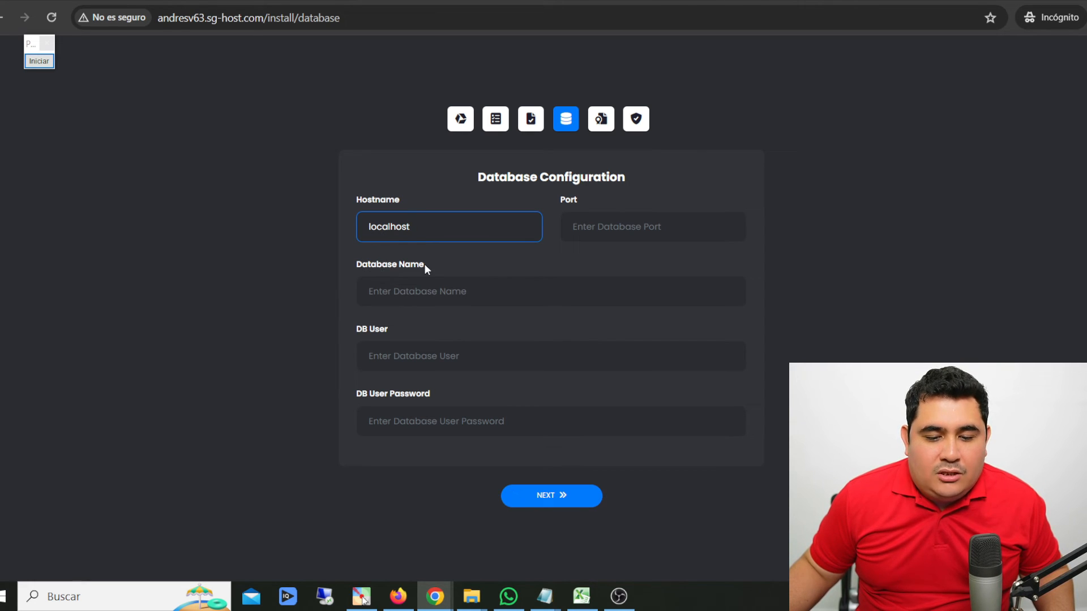
{"action": "left_click", "coordinate": [445, 291]}
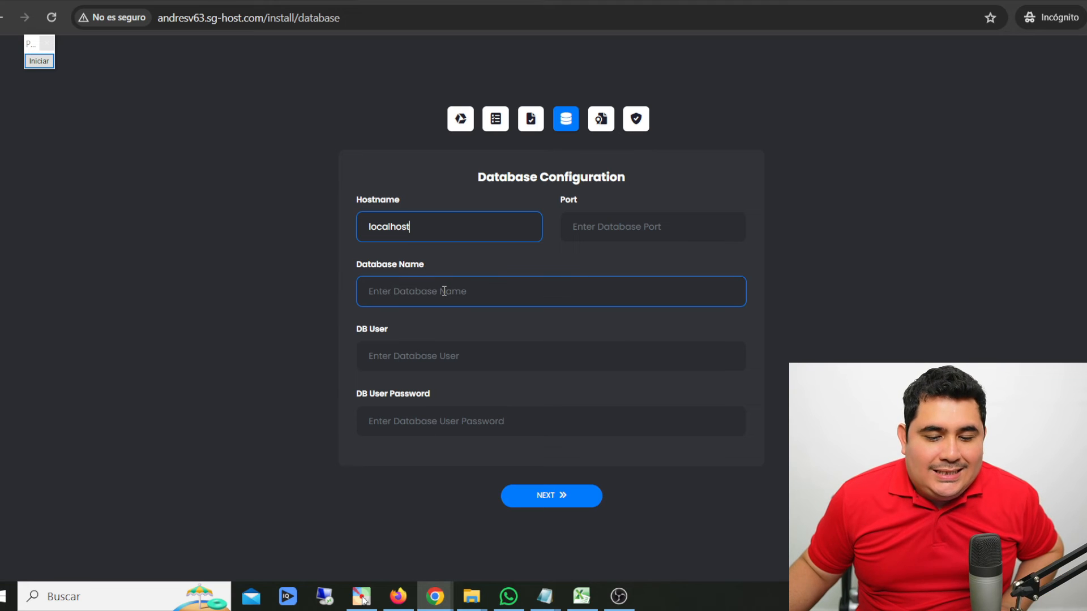
{"action": "type", "text": "dbc2pwmuwavgyw"}
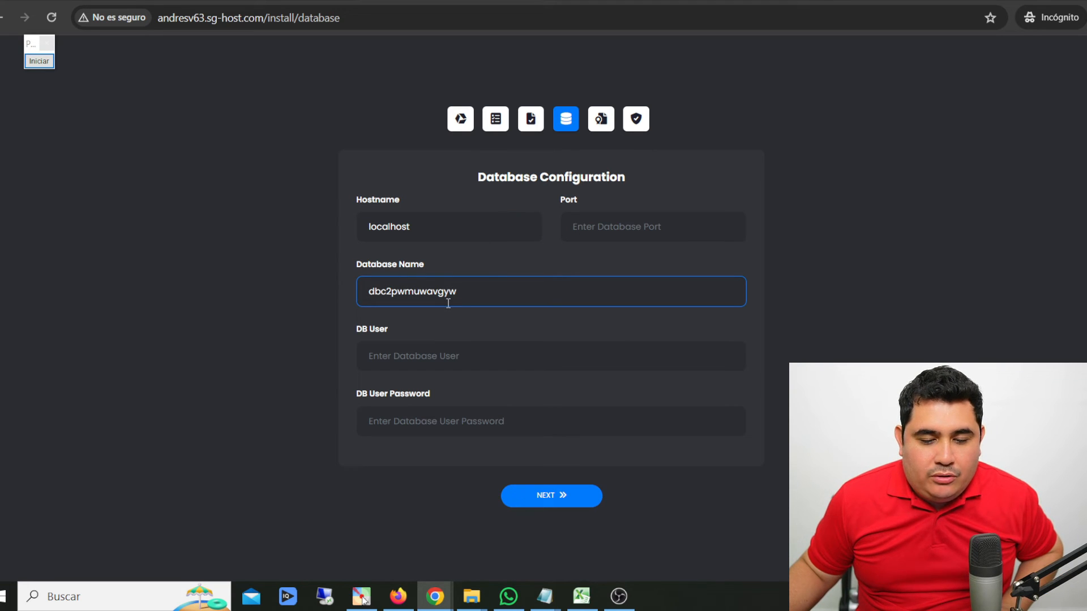
- Copy the new MySQL user's name from SiteGround into the installer's DB User field
{"action": "left_click_drag", "start_coordinate": [356, 329], "coordinate": [379, 329]}
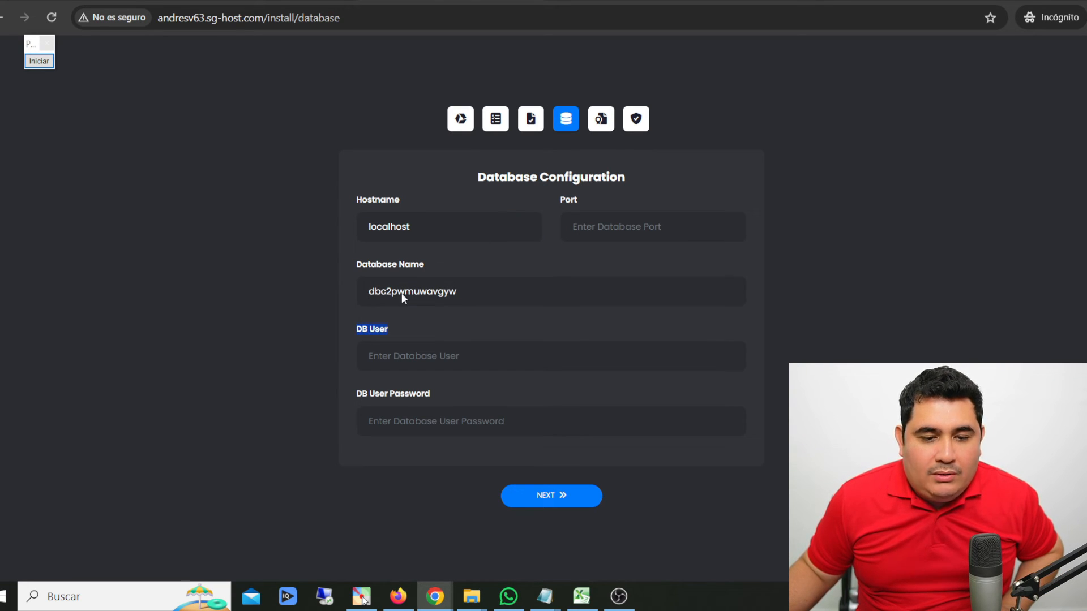
{"action": "left_click", "coordinate": [283, 1]}
{"action": "left_click_drag", "start_coordinate": [469, 276], "coordinate": [313, 277]}
{"action": "key", "text": "ctrl+c"}
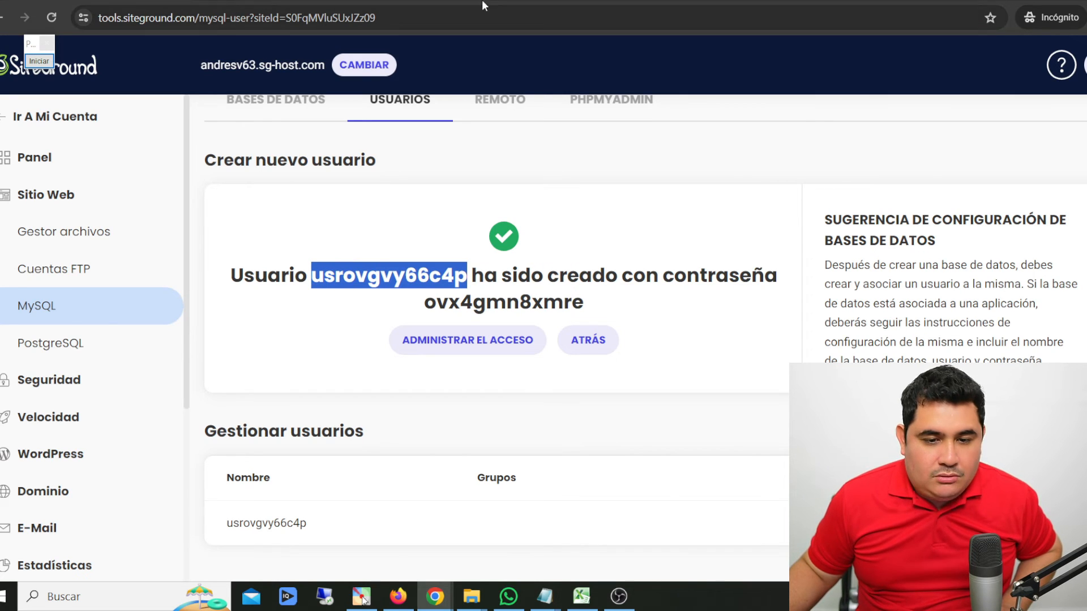
{"action": "left_click", "coordinate": [170, 1]}
{"action": "left_click", "coordinate": [405, 356]}
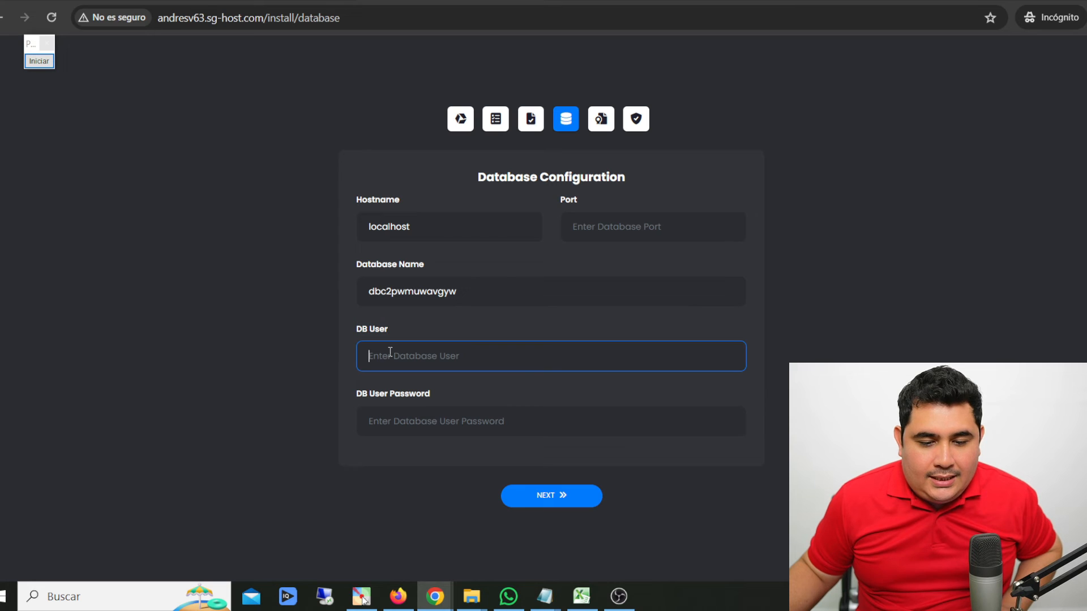
{"action": "key", "text": "ctrl+v"}
- Copy the MySQL user's password from SiteGround into the installer's DB User Password field
{"action": "left_click", "coordinate": [469, 432]}
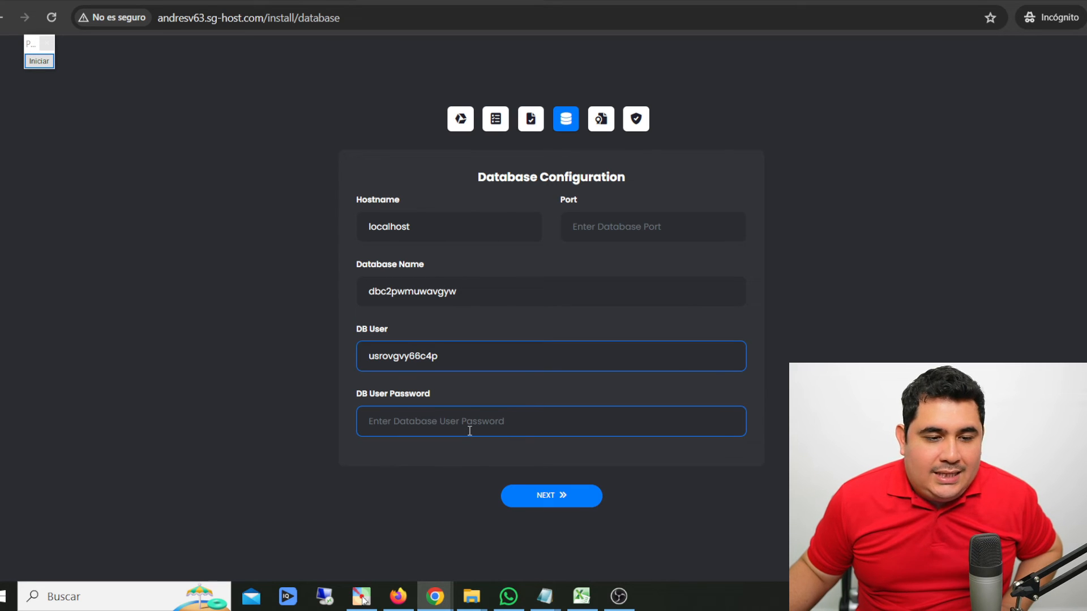
{"action": "left_click", "coordinate": [119, 2]}
{"action": "left_click", "coordinate": [580, 294]}
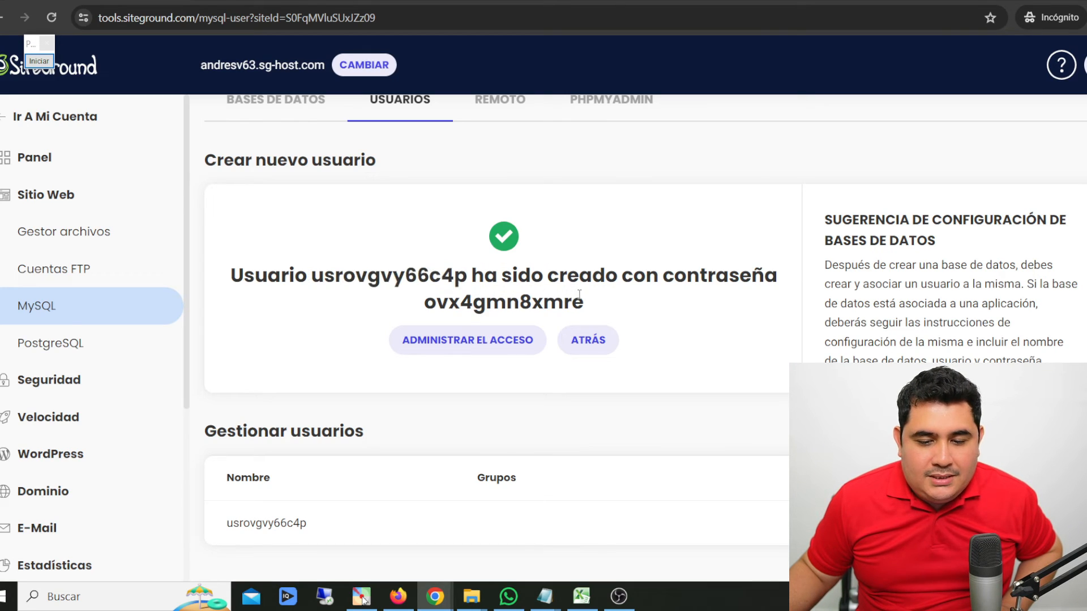
{"action": "left_click_drag", "start_coordinate": [581, 301], "coordinate": [423, 303]}
{"action": "key", "text": "ctrl+c"}
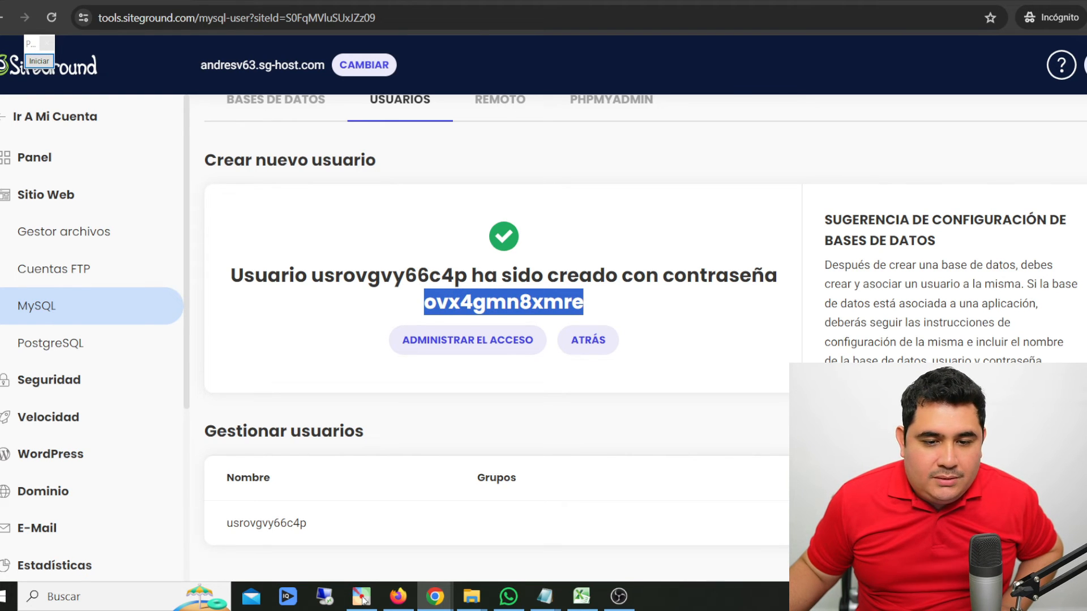
{"action": "key", "text": "alt+Tab"}
{"action": "left_click", "coordinate": [424, 419]}
{"action": "key", "text": "ctrl+v"}
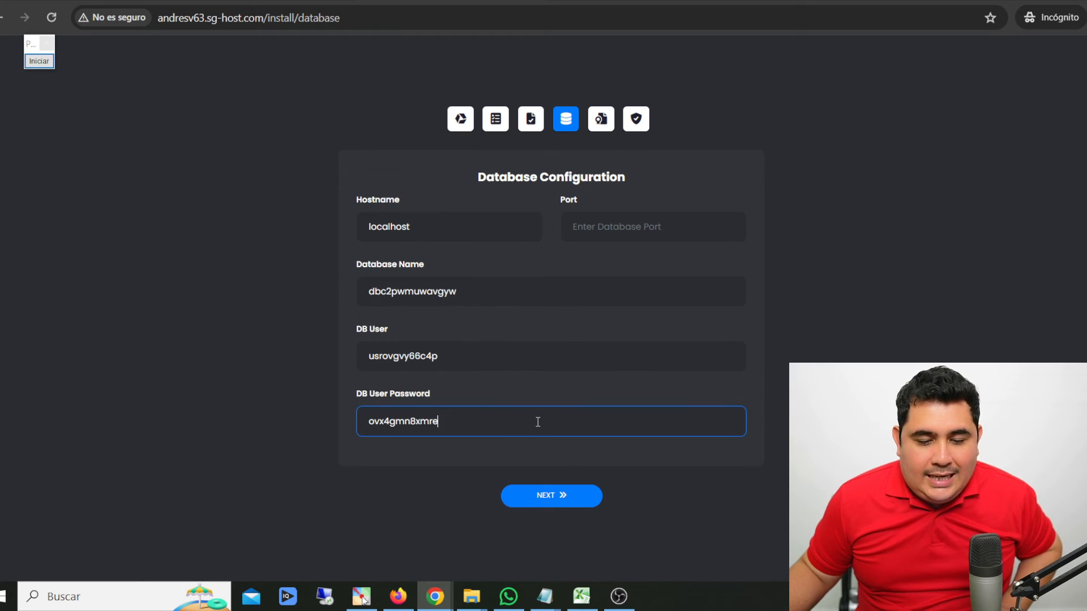
- Set the database port to 3306 and submit the database configuration
{"action": "left_click", "coordinate": [728, 218]}
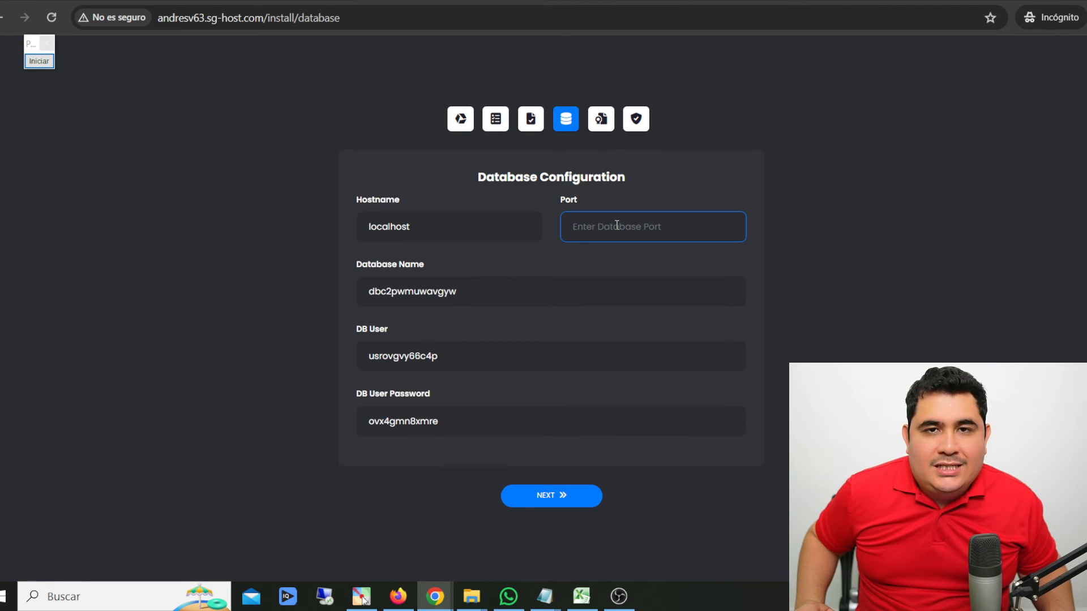
{"action": "type", "text": "3306"}
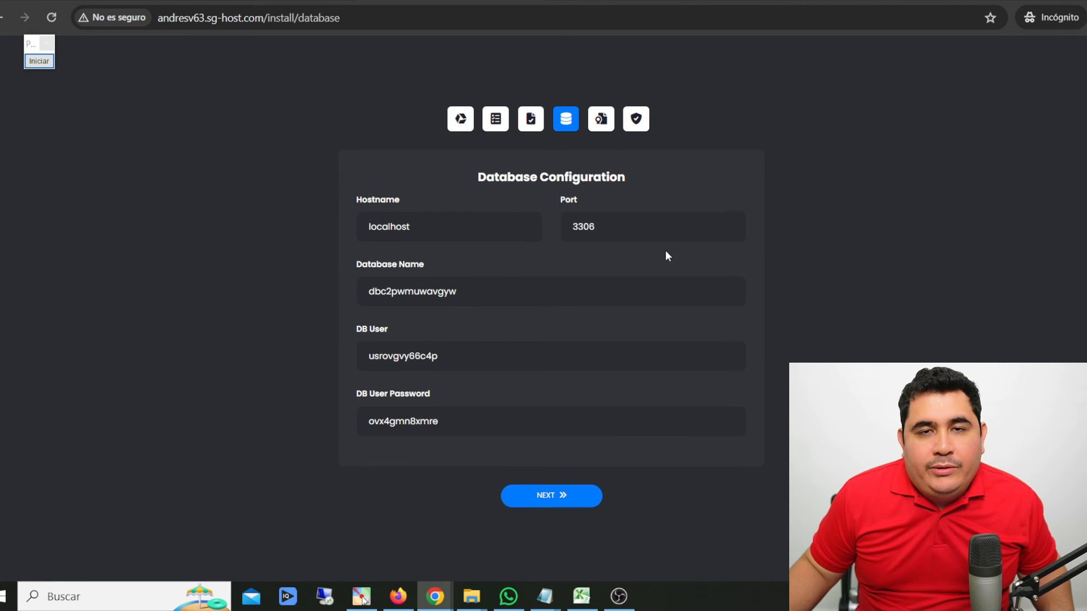
{"action": "left_click", "coordinate": [555, 494]}
- Switch to the CodeCanyon downloads page and download the DaVinci AI license file containing the purchase code
{"action": "left_click", "coordinate": [594, 242]}
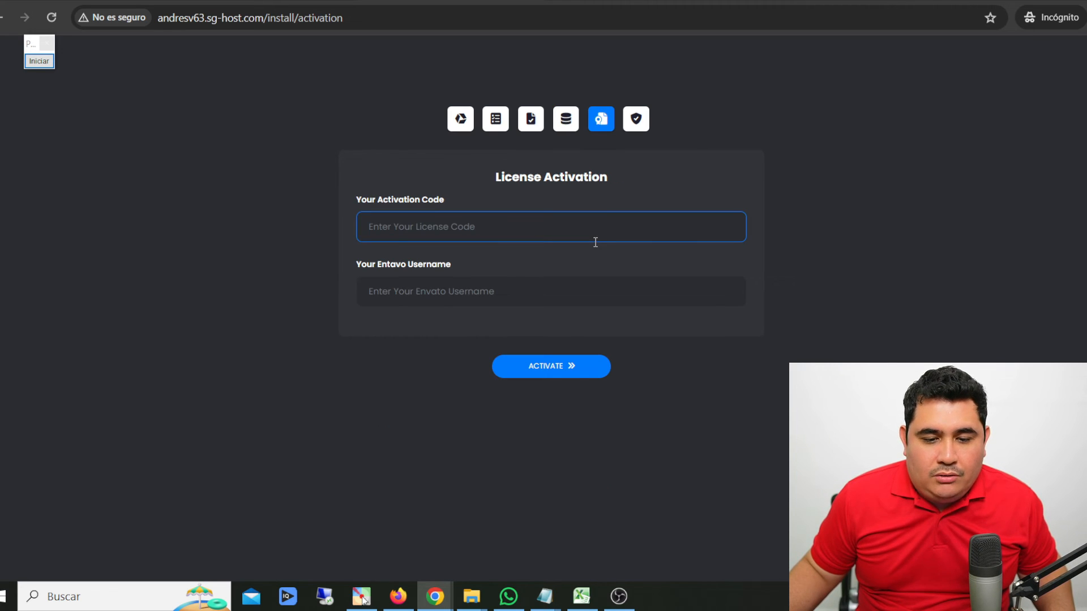
{"action": "left_click", "coordinate": [274, 265]}
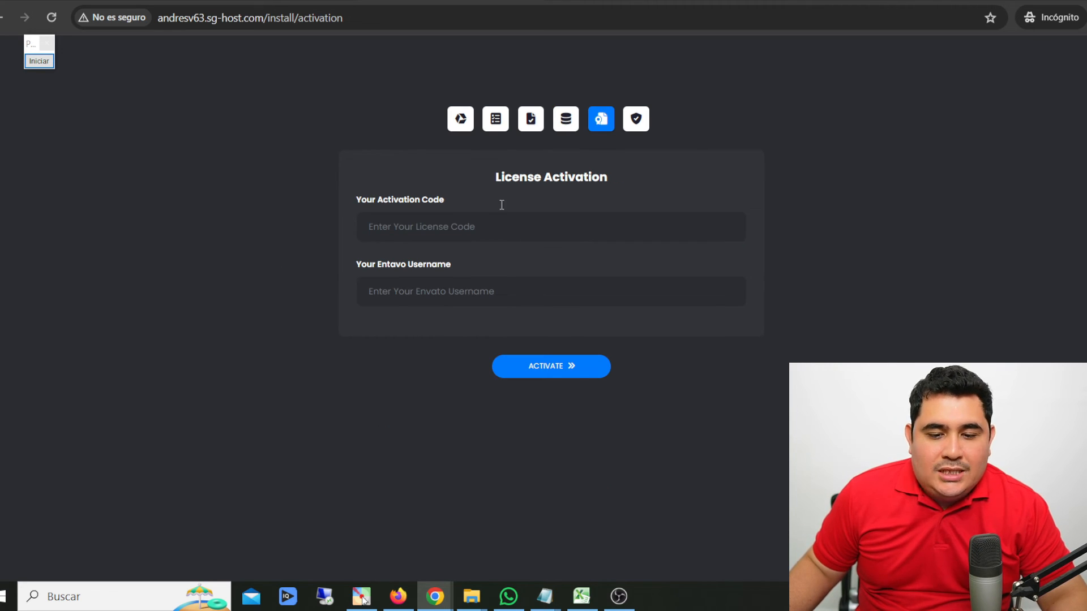
{"action": "left_click_drag", "start_coordinate": [497, 179], "coordinate": [568, 168]}
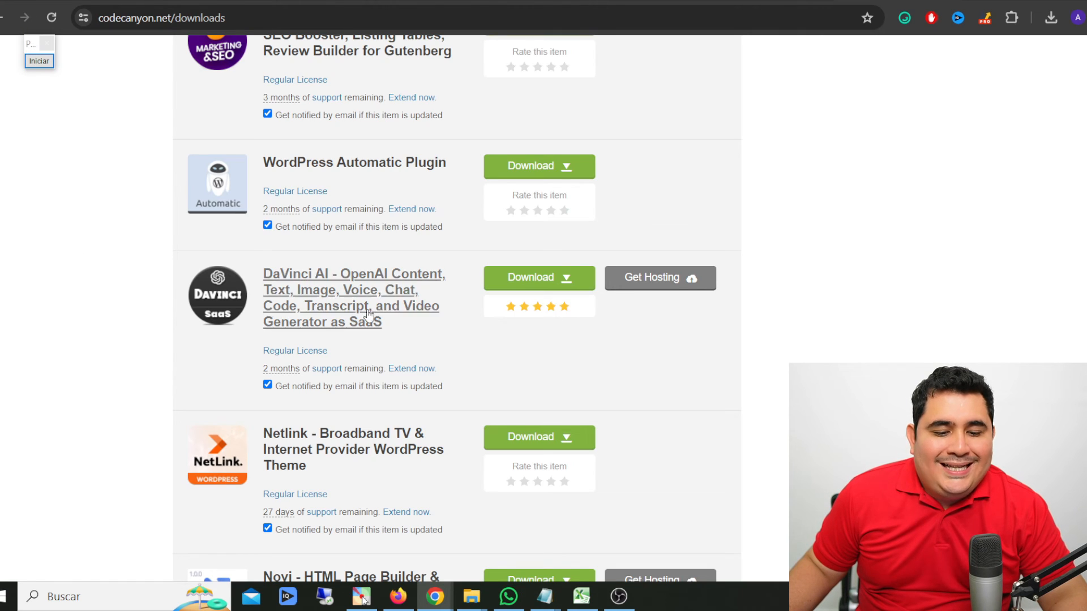
{"action": "left_click", "coordinate": [568, 283]}
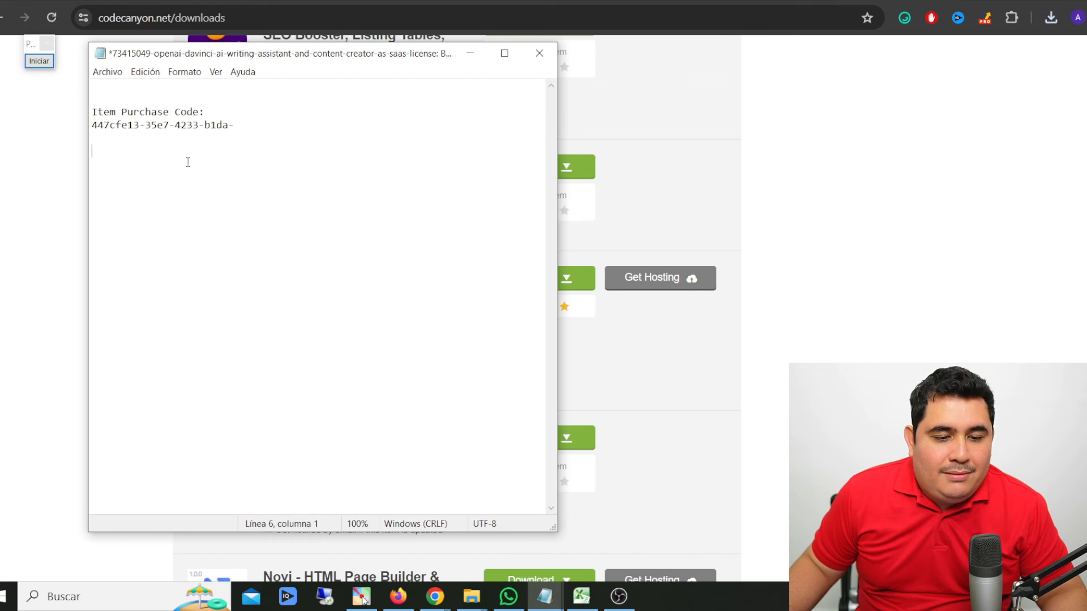
- Point a red arrow at the Item Purchase Code heading in the license file and end the annotation
{"action": "left_click", "coordinate": [39, 61]}
{"action": "left_click_drag", "start_coordinate": [657, 57], "coordinate": [217, 111]}
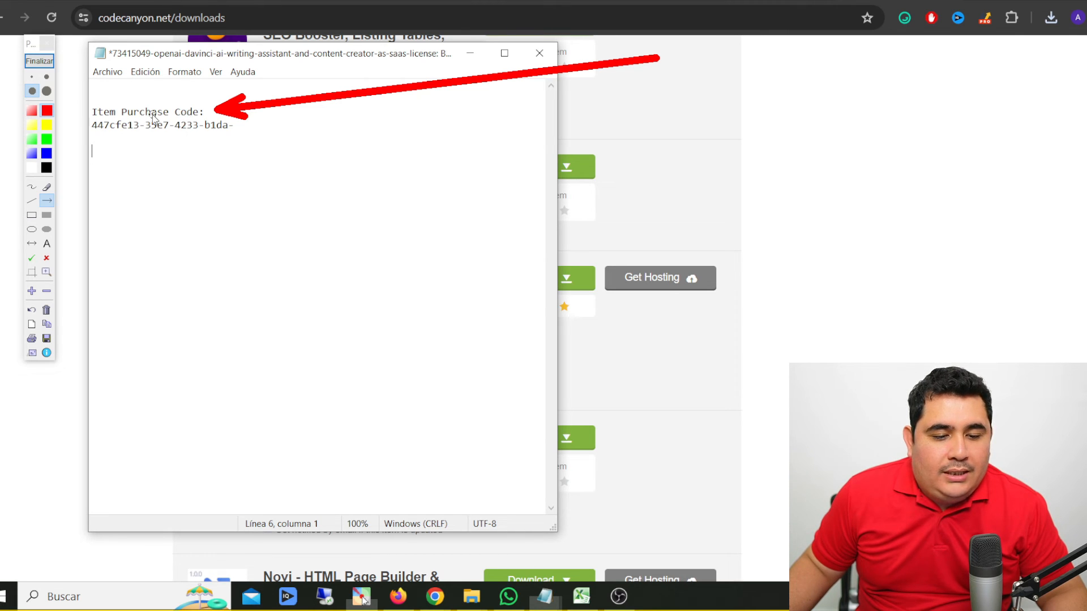
{"action": "left_click", "coordinate": [39, 61]}
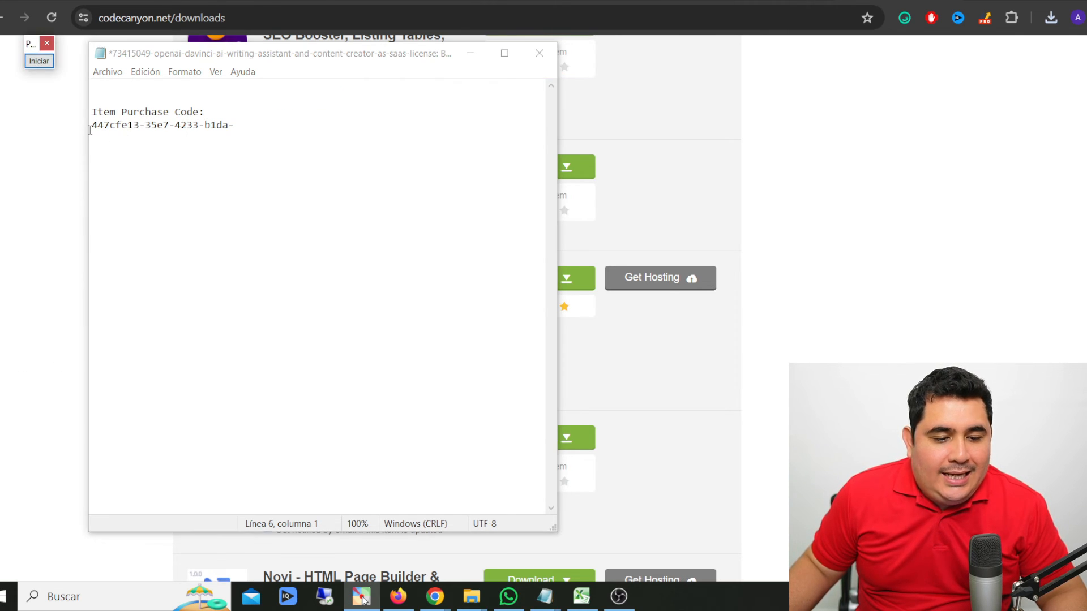
- Activate the DaVinci AI license in the installer with the purchase code from the license file and the Envato username
{"action": "left_click_drag", "start_coordinate": [92, 125], "coordinate": [241, 129]}
{"action": "left_click", "coordinate": [284, 127]}
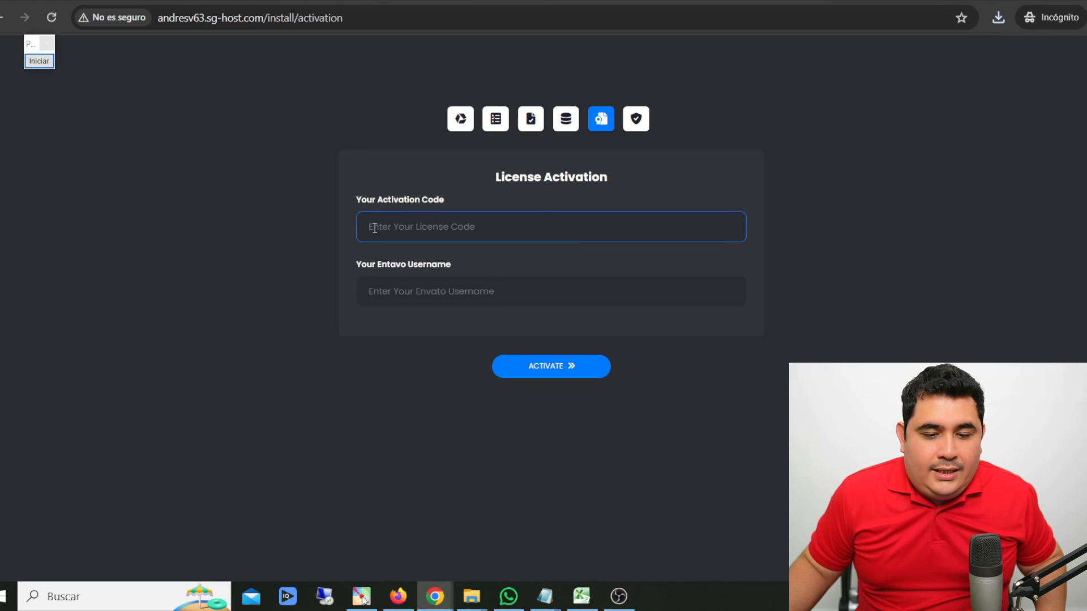
{"action": "left_click", "coordinate": [426, 225]}
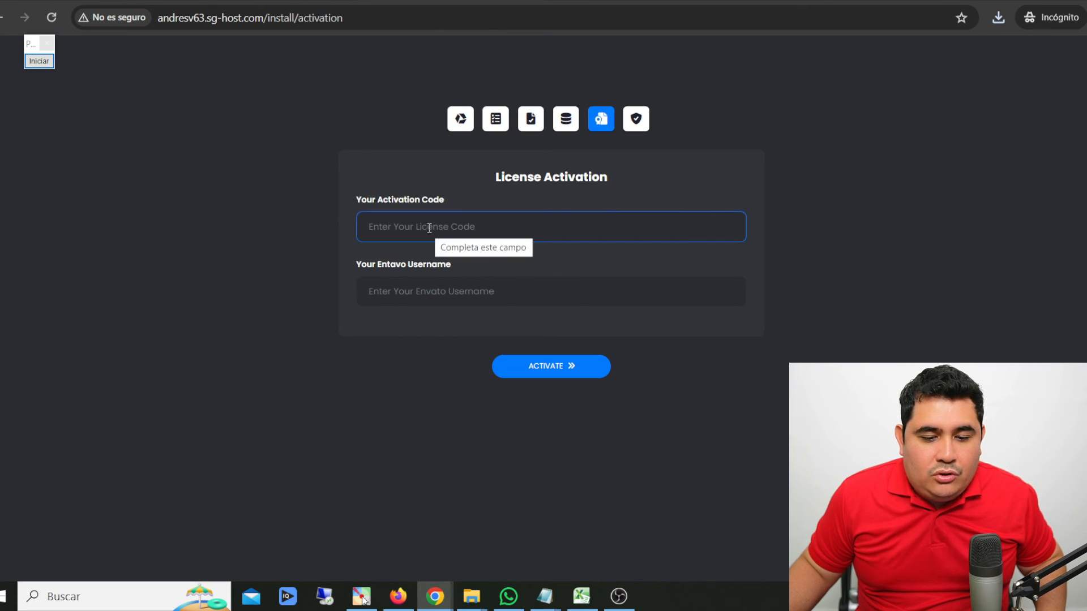
{"action": "key", "text": "ctrl+v"}
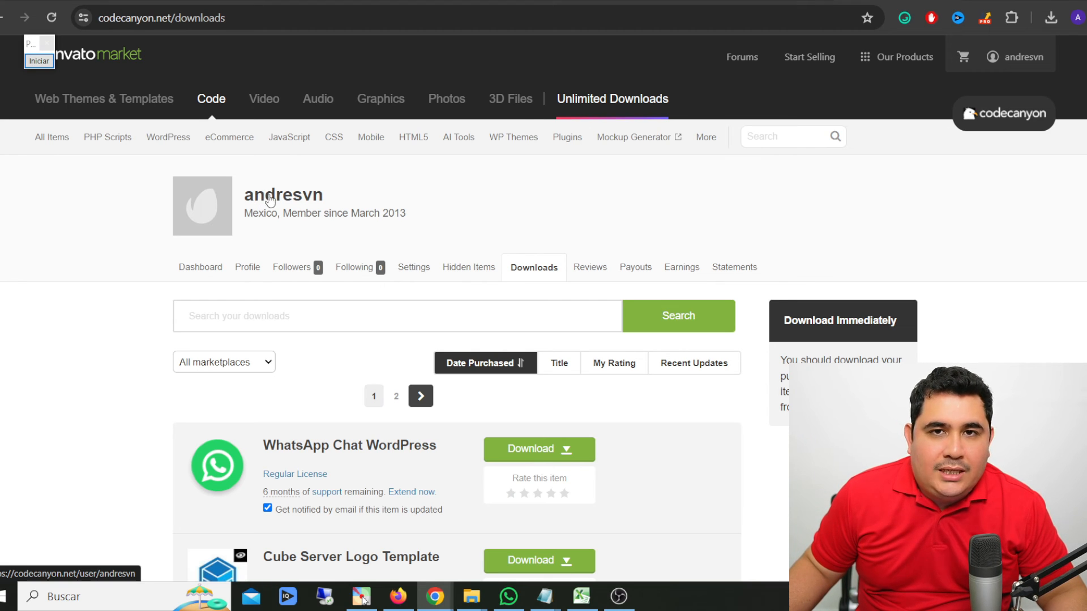
{"action": "key", "text": "alt+Tab"}
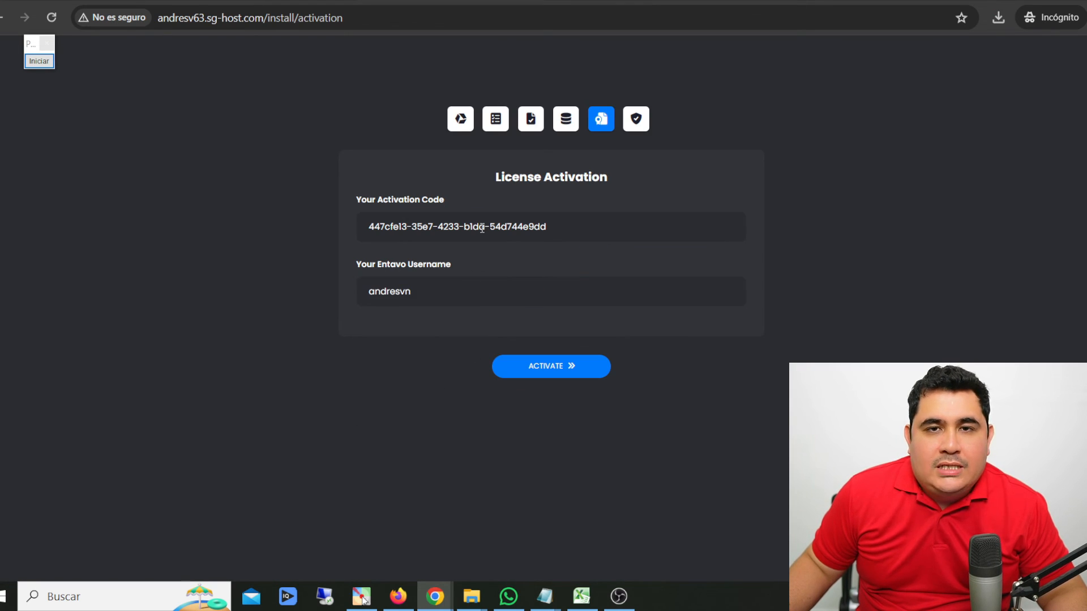
{"action": "left_click", "coordinate": [564, 373]}
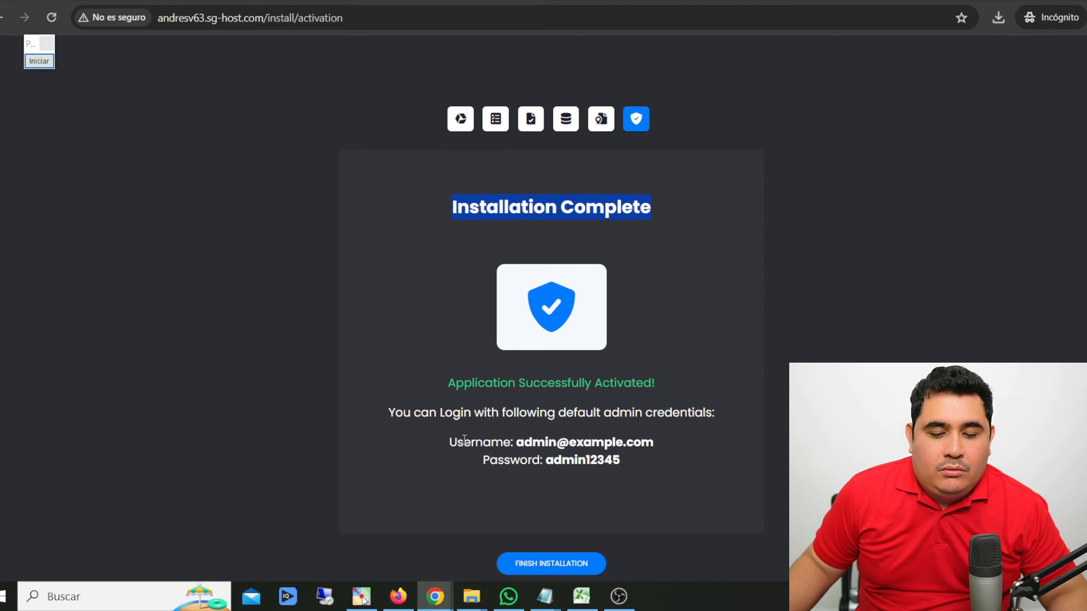
- Mark the default admin username and password on the installation page with red arrows
{"action": "left_click", "coordinate": [39, 60]}
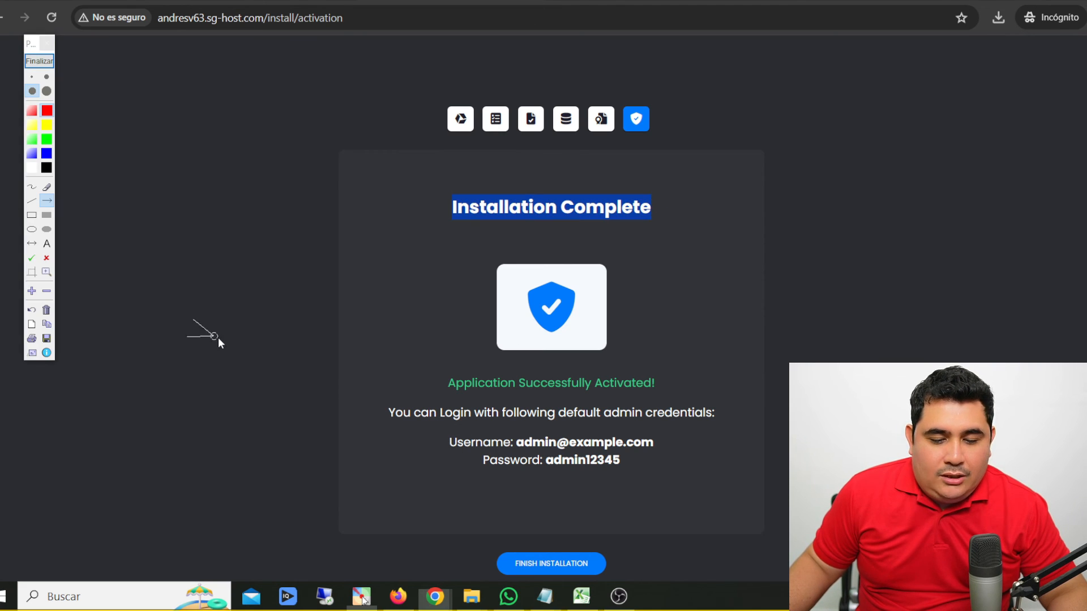
{"action": "left_click_drag", "start_coordinate": [214, 336], "coordinate": [439, 440]}
{"action": "left_click_drag", "start_coordinate": [262, 567], "coordinate": [481, 471]}
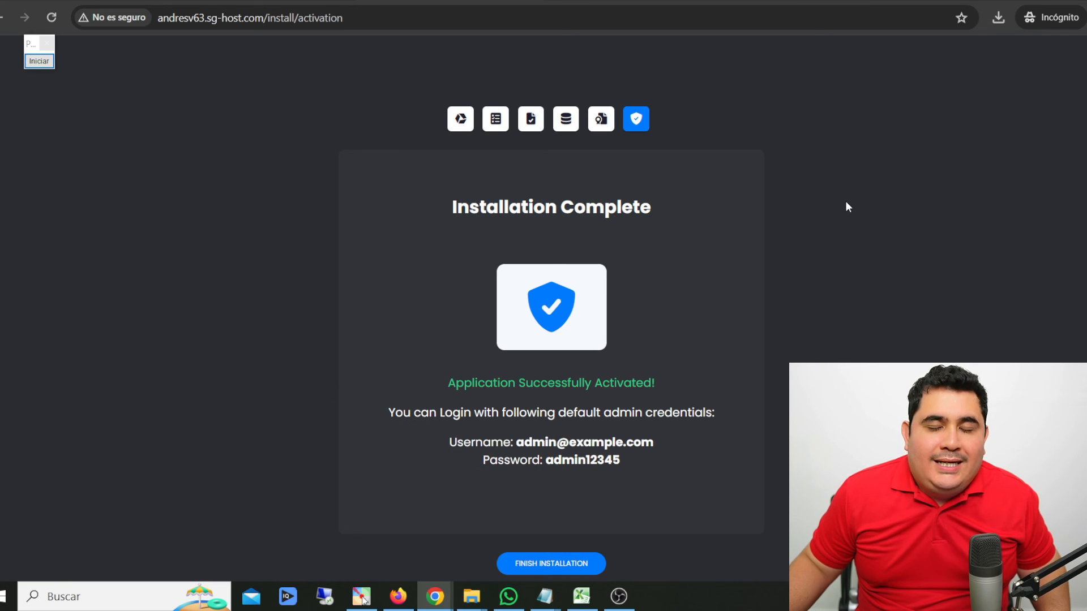
- Finish the installation and look through the new website's home page
{"action": "left_click", "coordinate": [547, 566]}
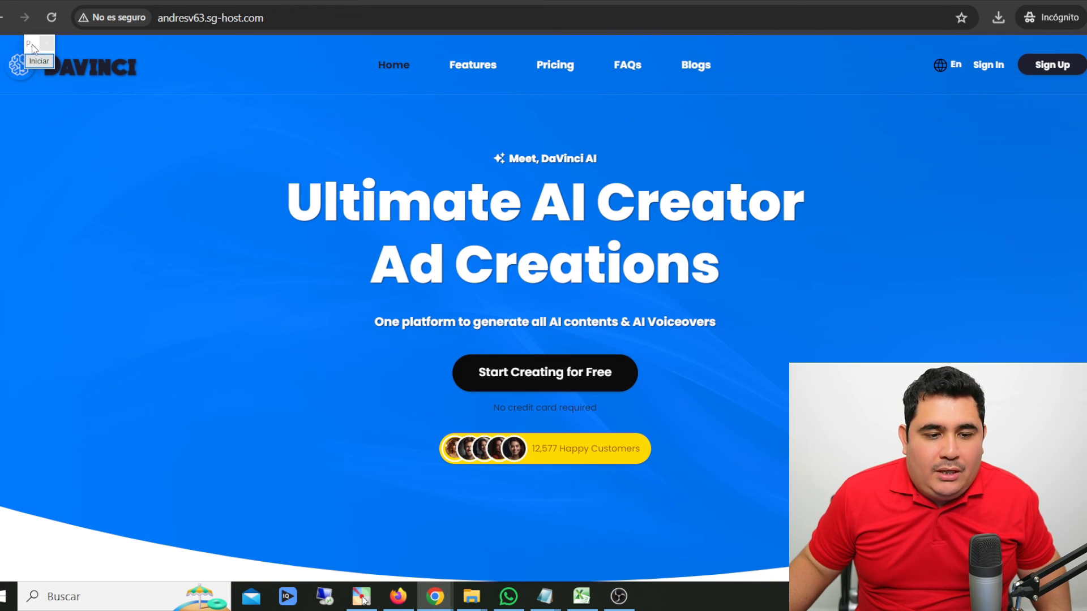
{"action": "left_click_drag", "start_coordinate": [32, 50], "coordinate": [977, 204]}
{"action": "scroll", "coordinate": [472, 332], "scroll_direction": "down", "scroll_amount": 10}
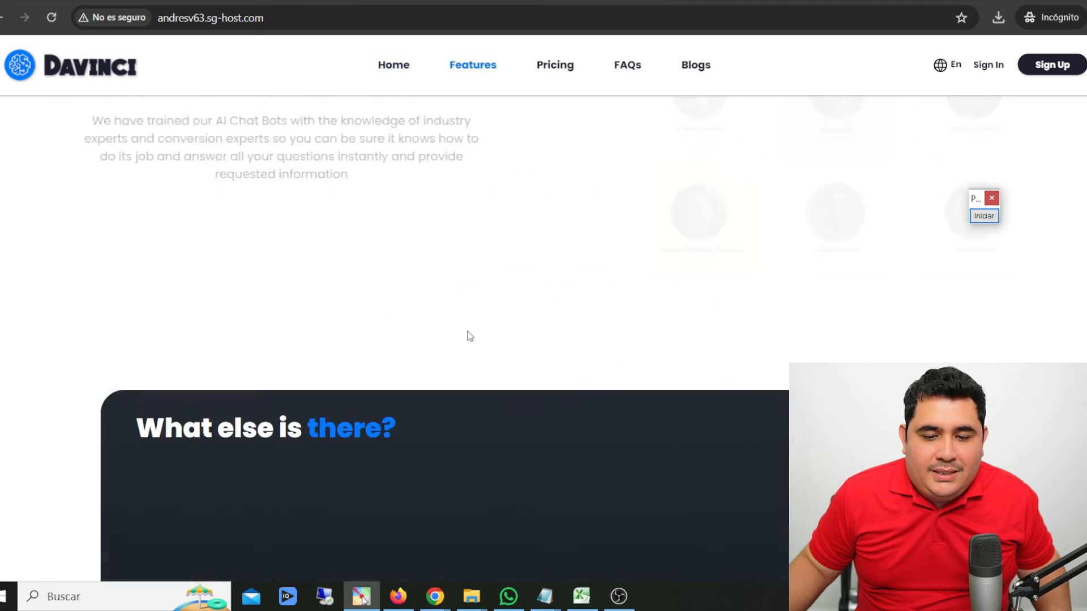
- Mark the website's address with a red arrow from the top of the home page, end the annotation and move the annotation toolbar aside
{"action": "scroll", "coordinate": [612, 267], "scroll_direction": "up", "scroll_amount": 8}
{"action": "left_click_drag", "start_coordinate": [1086, 107], "coordinate": [1086, 73]}
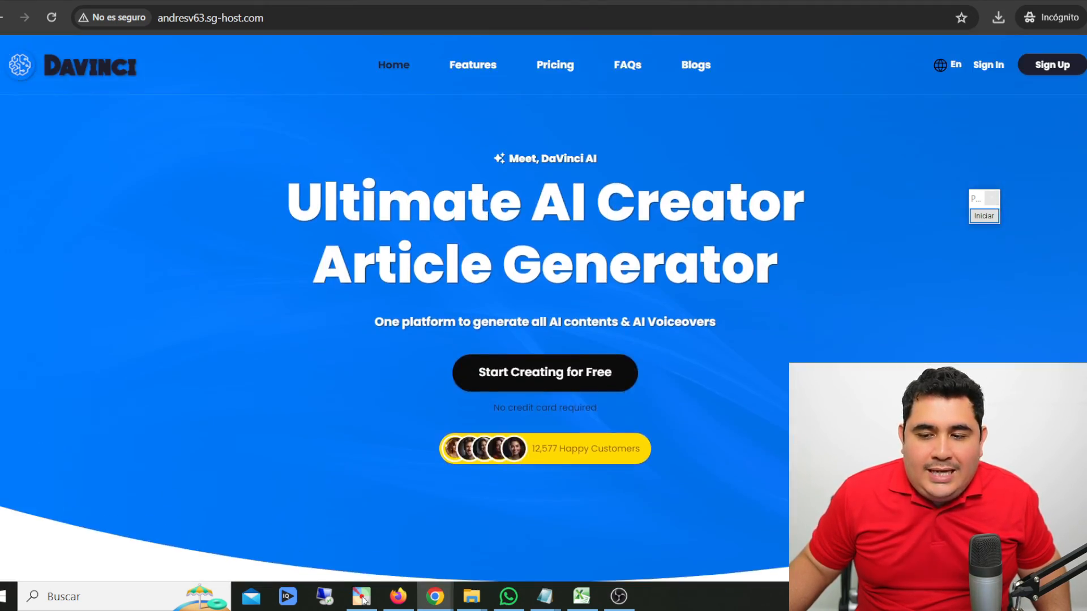
{"action": "left_click", "coordinate": [984, 216]}
{"action": "left_click_drag", "start_coordinate": [175, 208], "coordinate": [192, 34]}
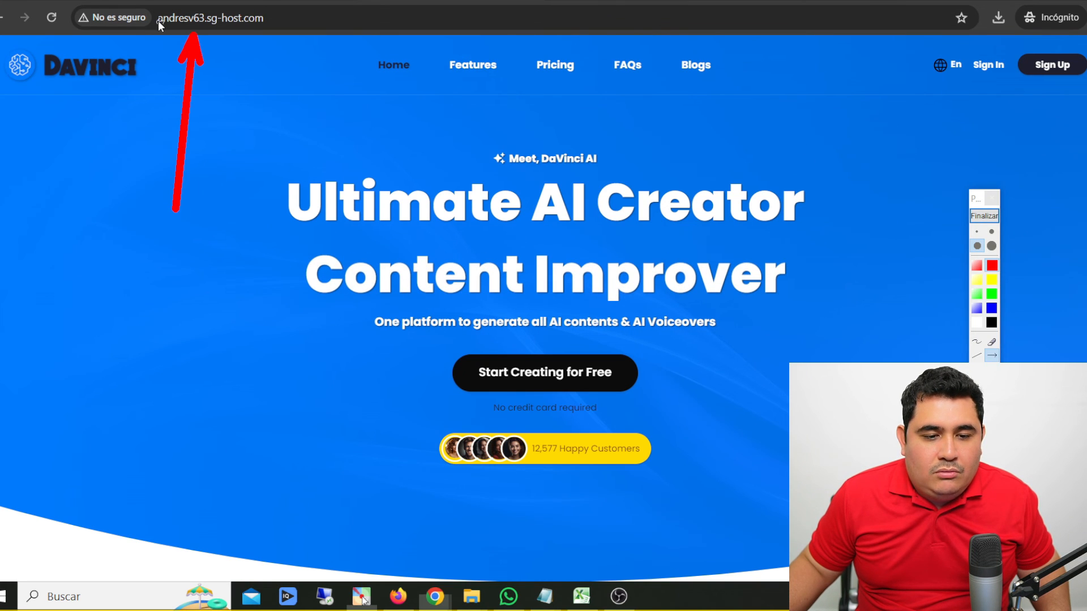
{"action": "left_click", "coordinate": [984, 215]}
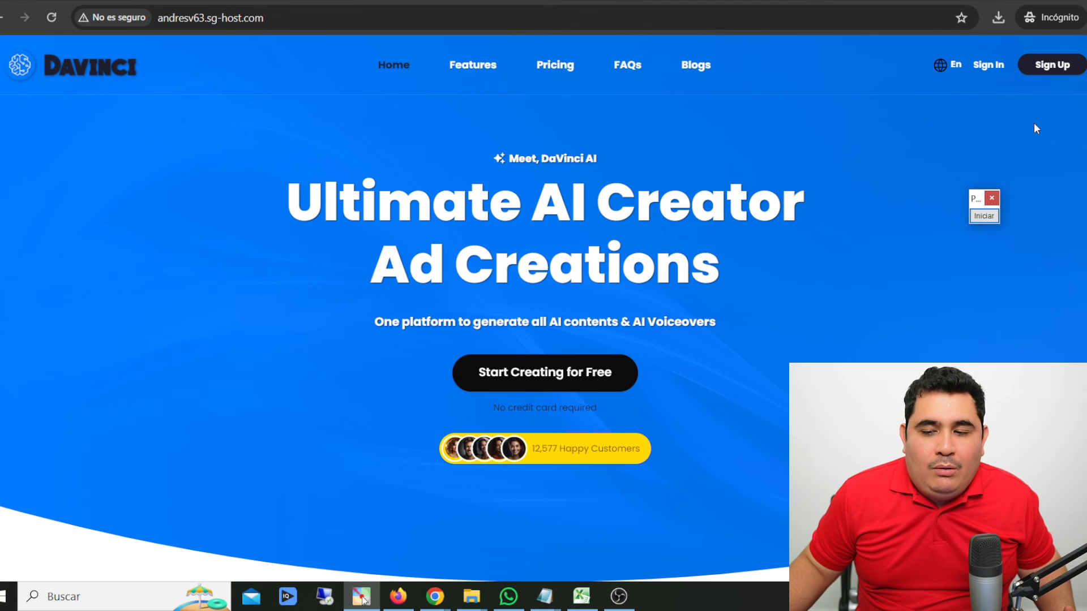
{"action": "left_click_drag", "start_coordinate": [978, 198], "coordinate": [1032, 203]}
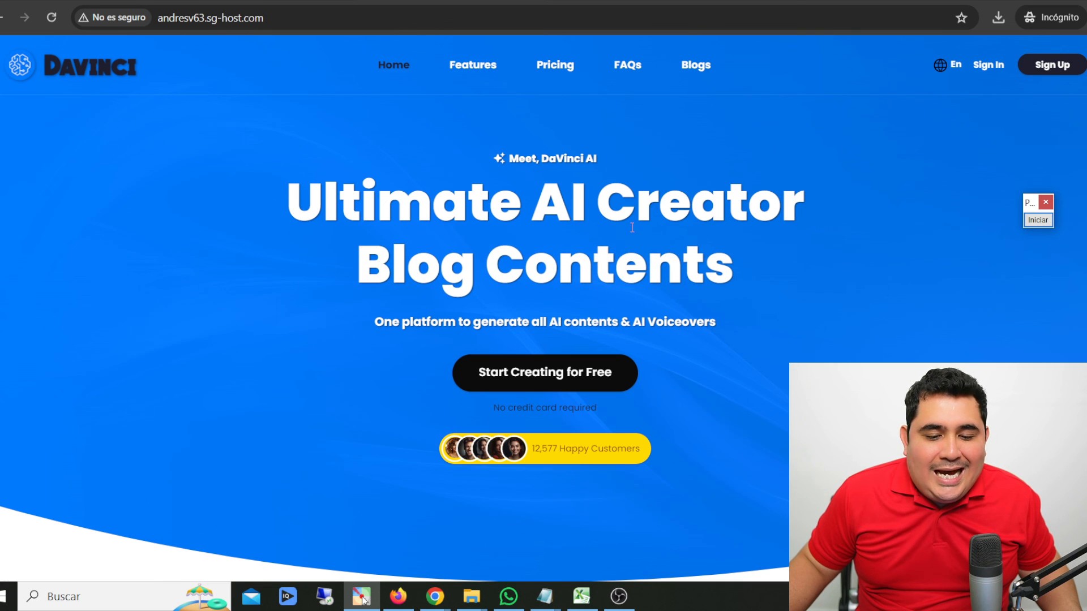
{"action": "left_click_drag", "start_coordinate": [1027, 205], "coordinate": [1067, 244]}
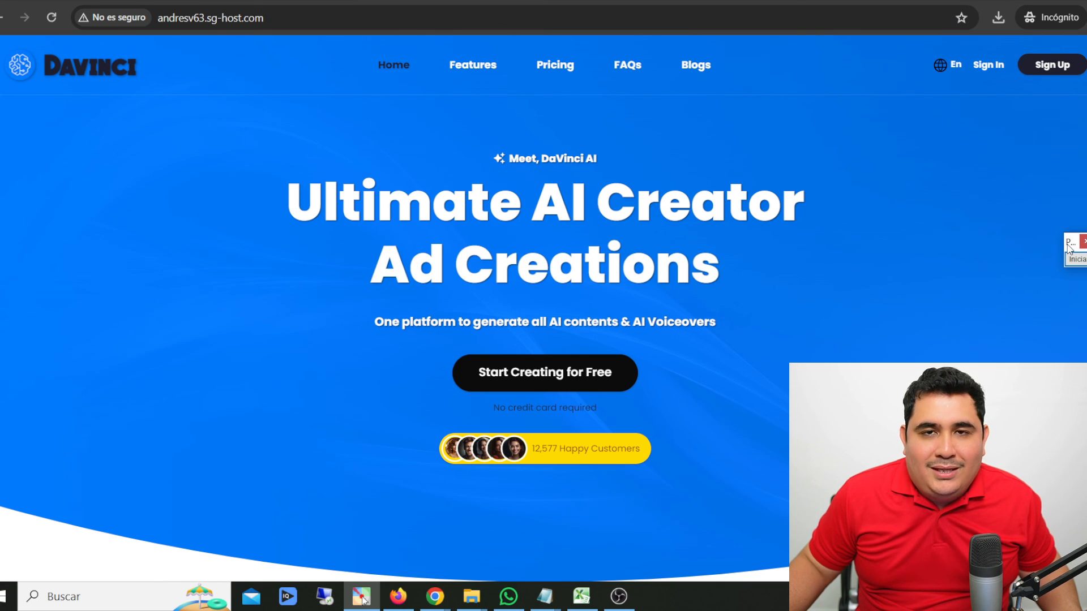
- Sign in to the DaVinci AI website with the default admin e-mail address and account password
{"action": "left_click", "coordinate": [990, 67]}
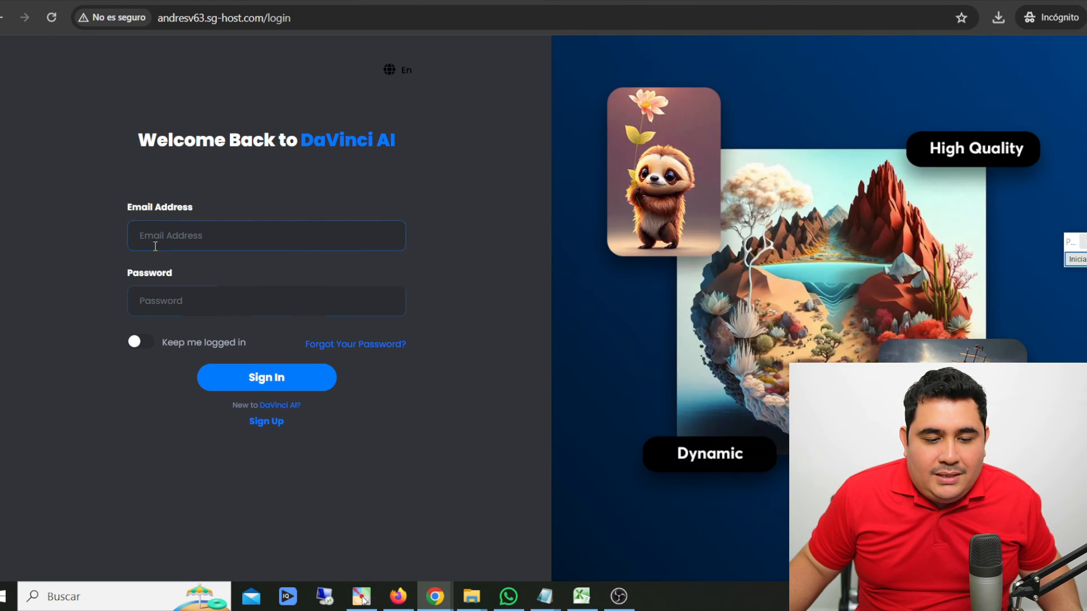
{"action": "left_click", "coordinate": [312, 287]}
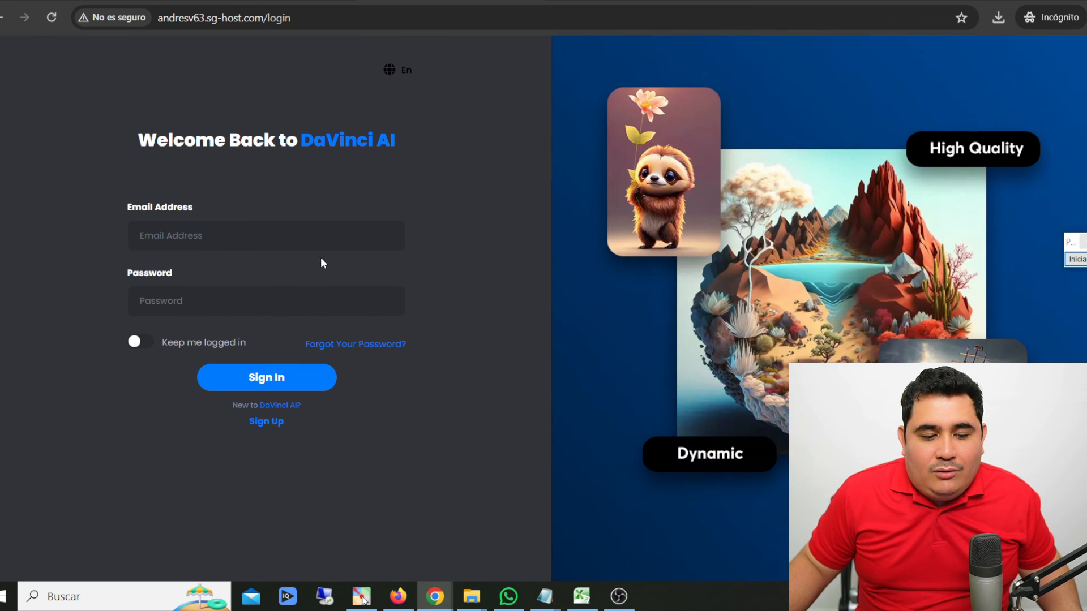
{"action": "left_click", "coordinate": [224, 236]}
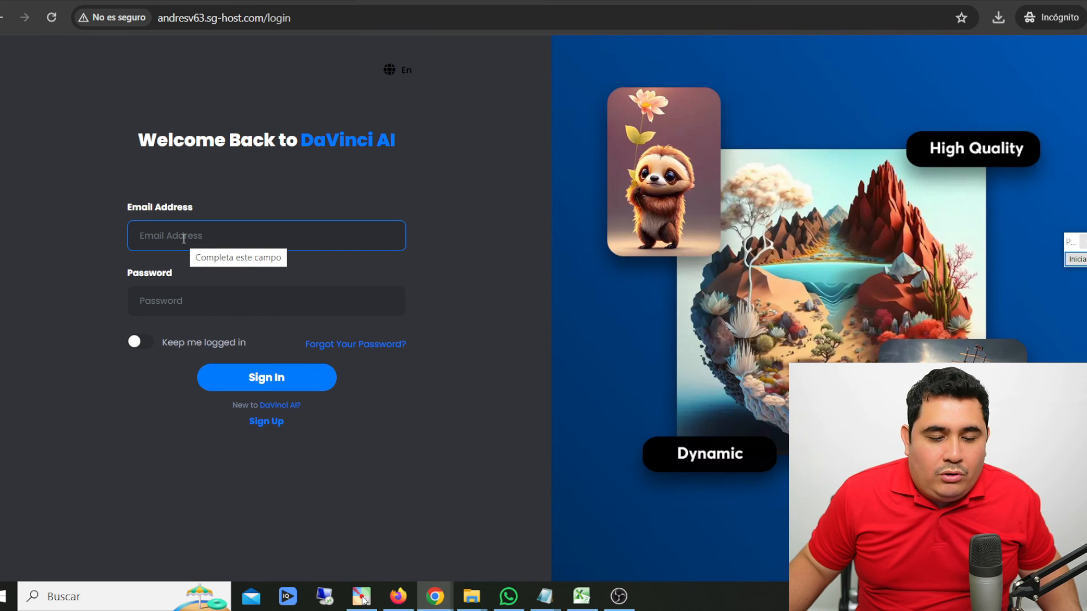
{"action": "left_click", "coordinate": [166, 303]}
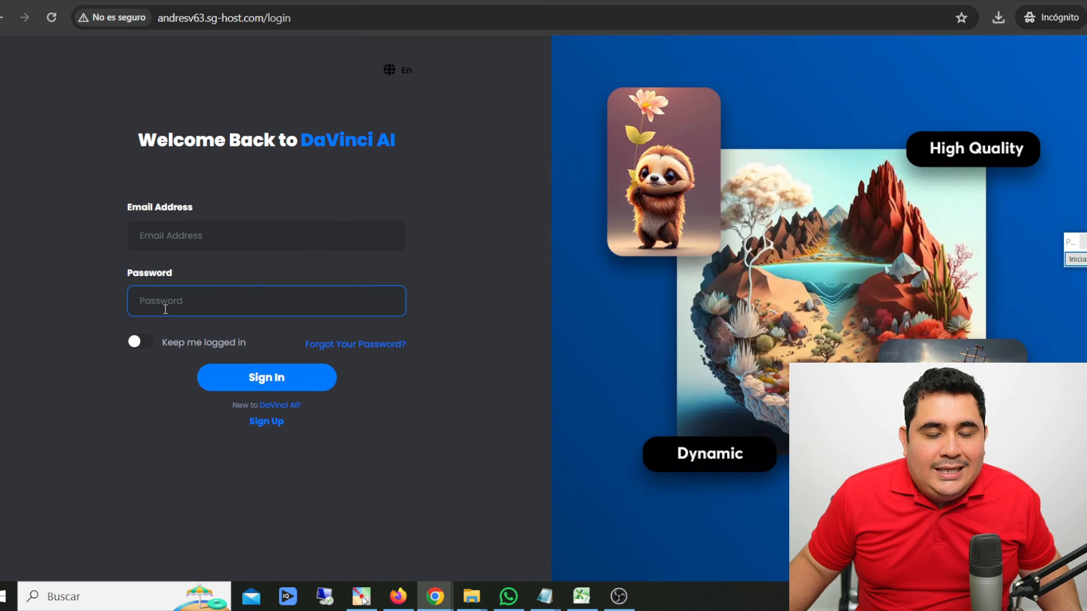
{"action": "left_click", "coordinate": [170, 237]}
{"action": "key", "text": "ctrl+v"}
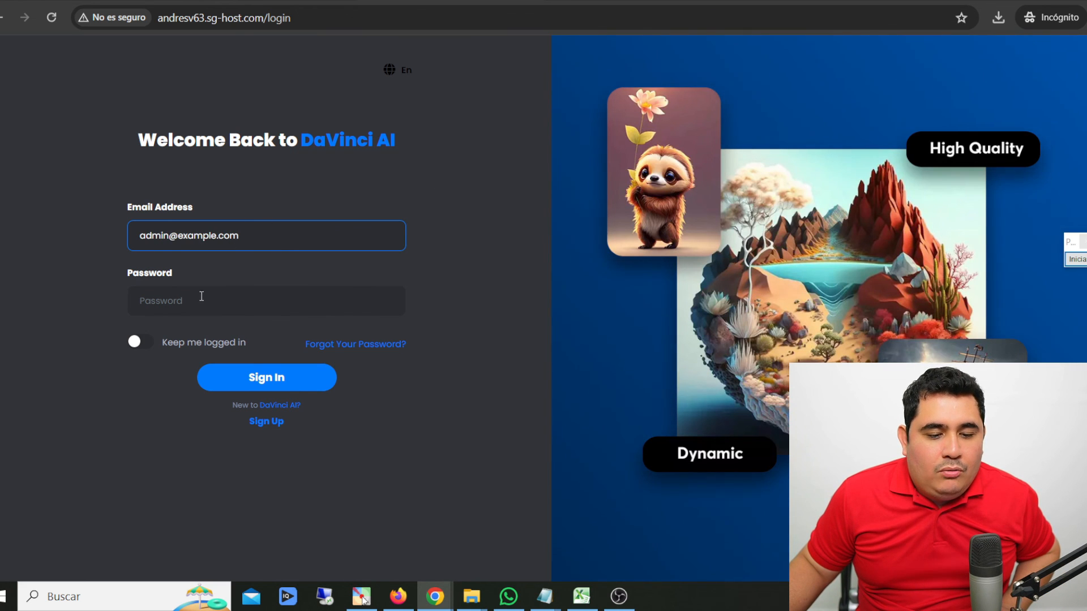
{"action": "left_click", "coordinate": [182, 296]}
{"action": "key", "text": "ctrl+v"}
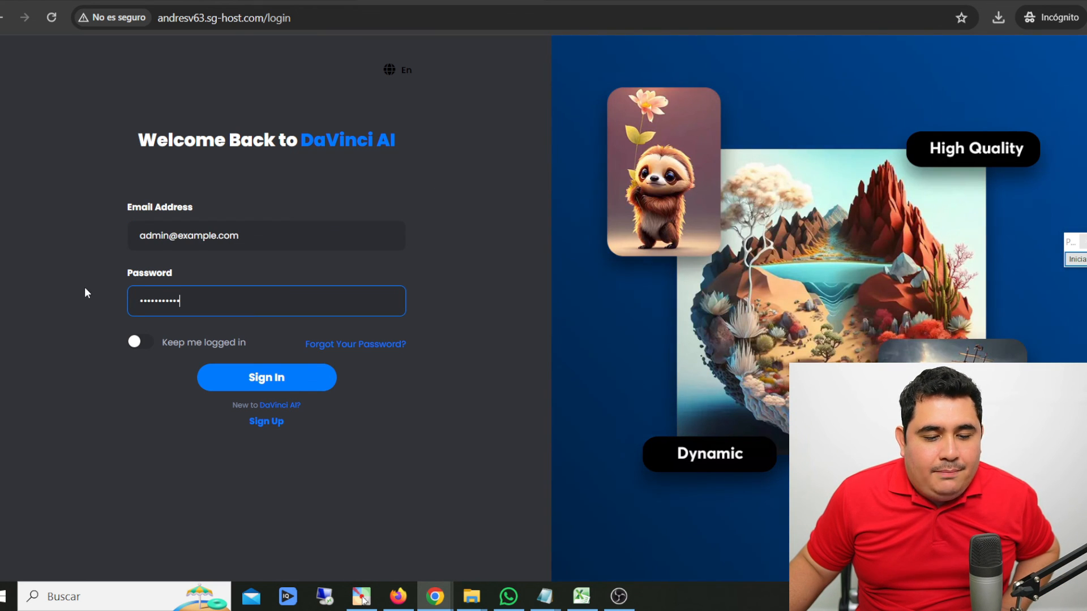
{"action": "left_click", "coordinate": [293, 388]}
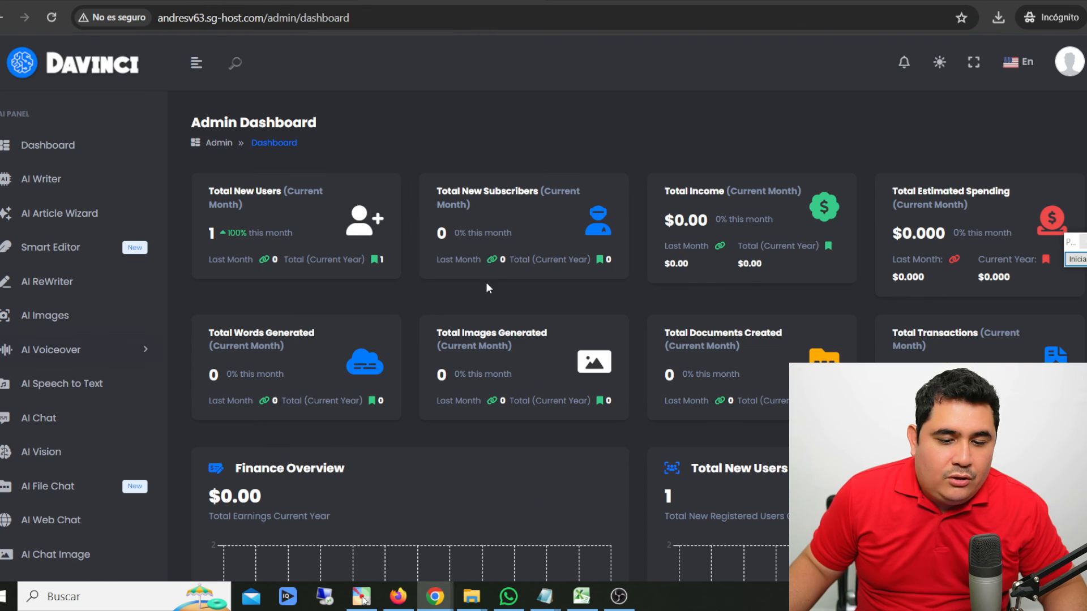